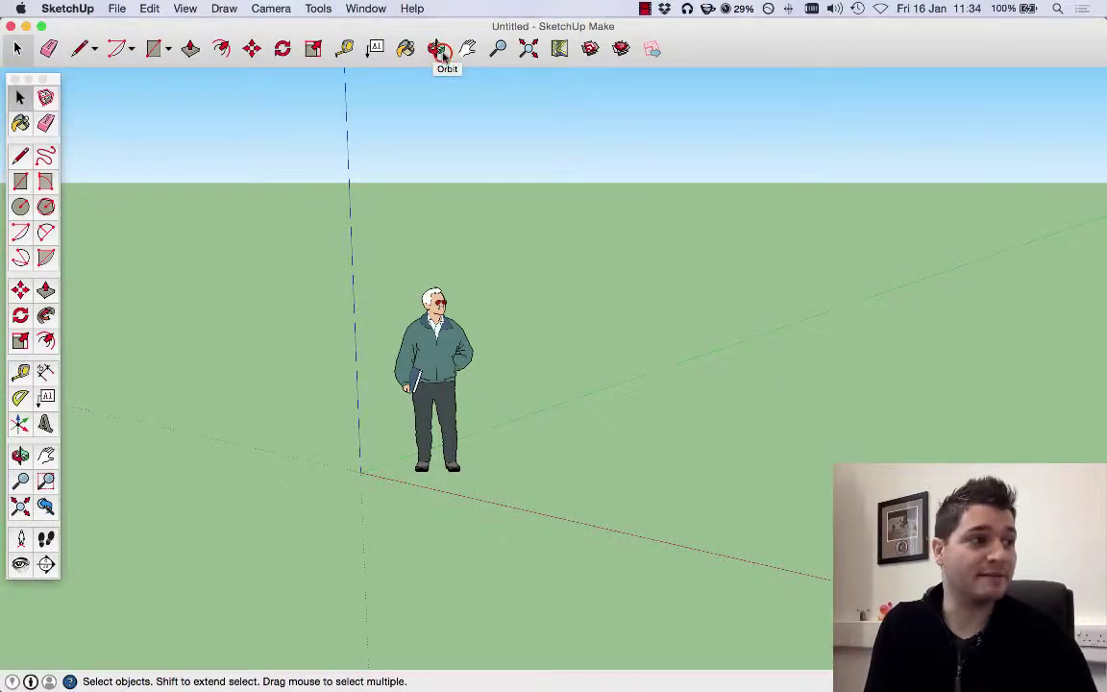
# Orbit left and then right around the scale figure to see it from another angle
pyautogui.click(442, 56)
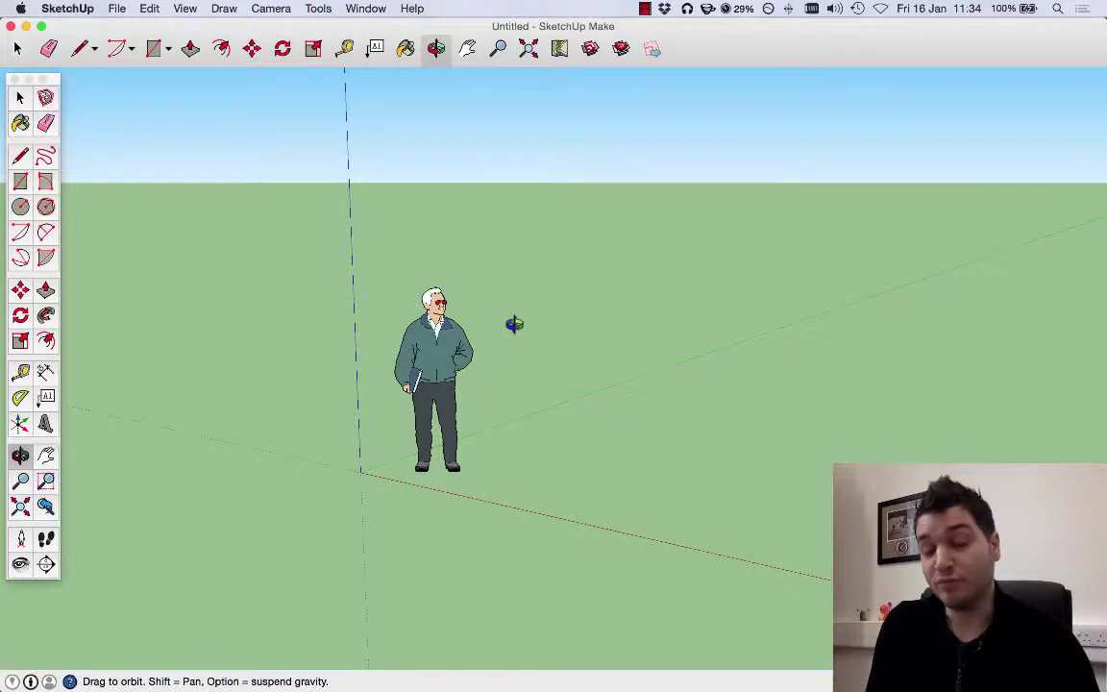
pyautogui.moveTo(514, 323); pyautogui.dragTo(128, 294)
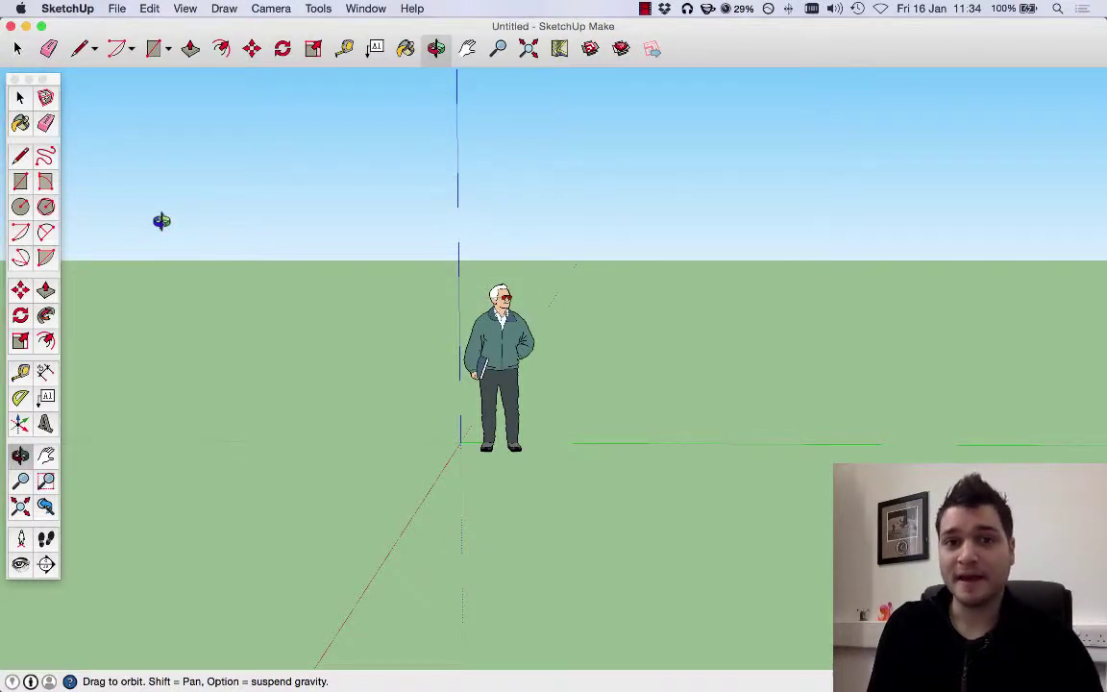
pyautogui.moveTo(162, 221); pyautogui.dragTo(434, 225)
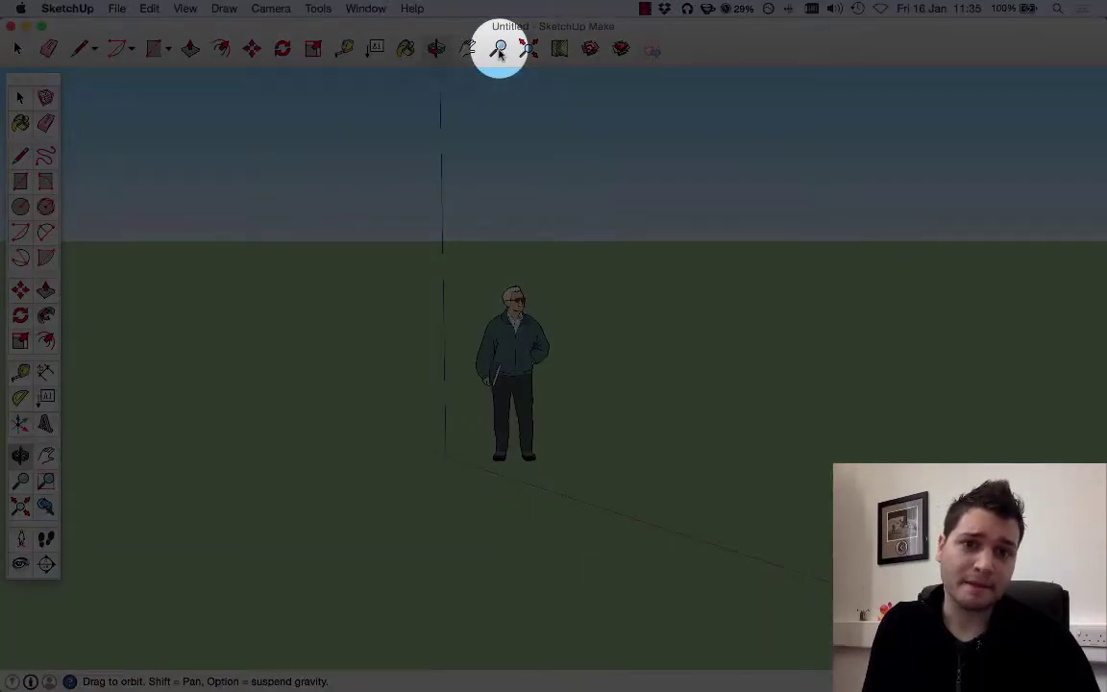
# Zoom in toward the scale figure
pyautogui.click(499, 48)
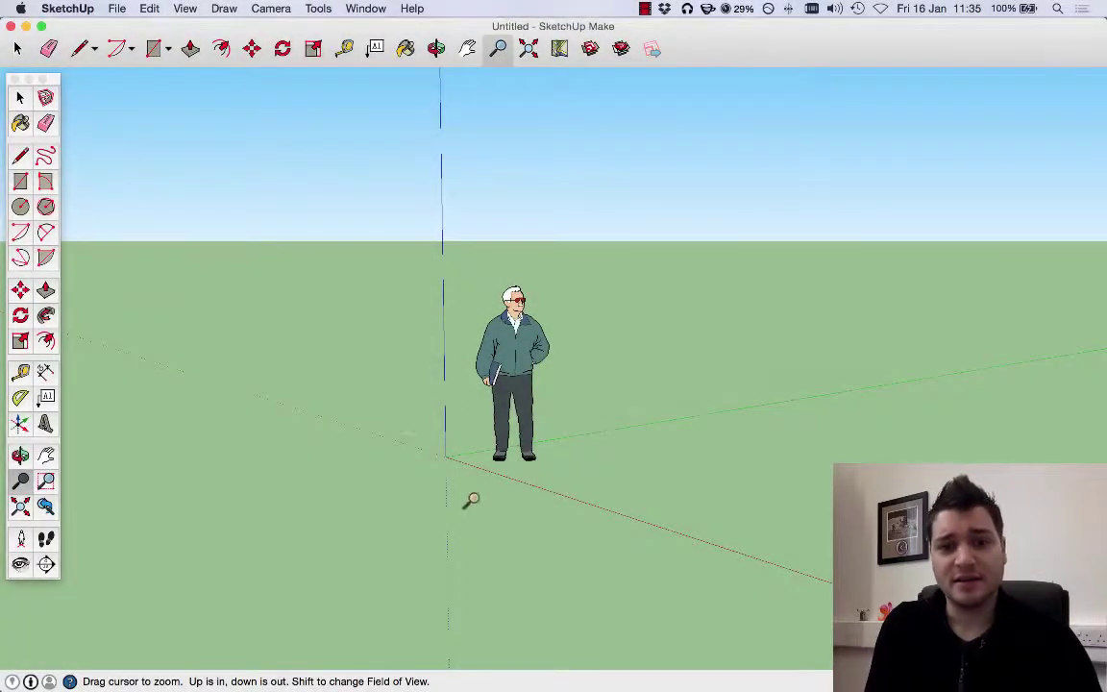
pyautogui.click(511, 485)
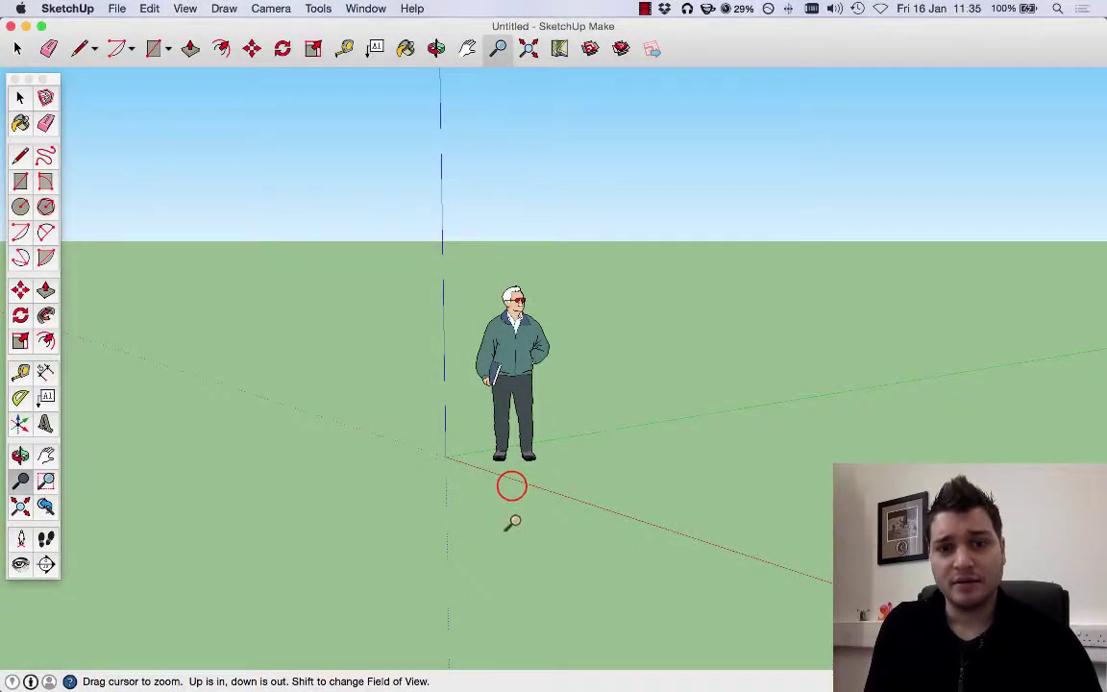
pyautogui.click(514, 486)
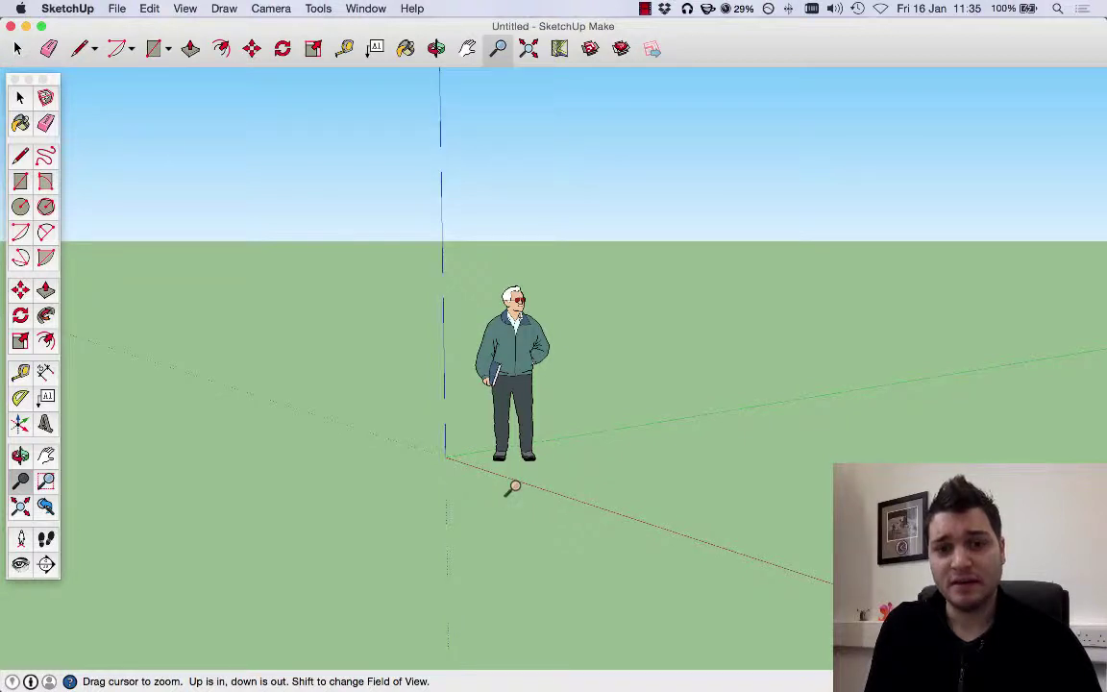
pyautogui.moveTo(512, 487); pyautogui.dragTo(448, 294)
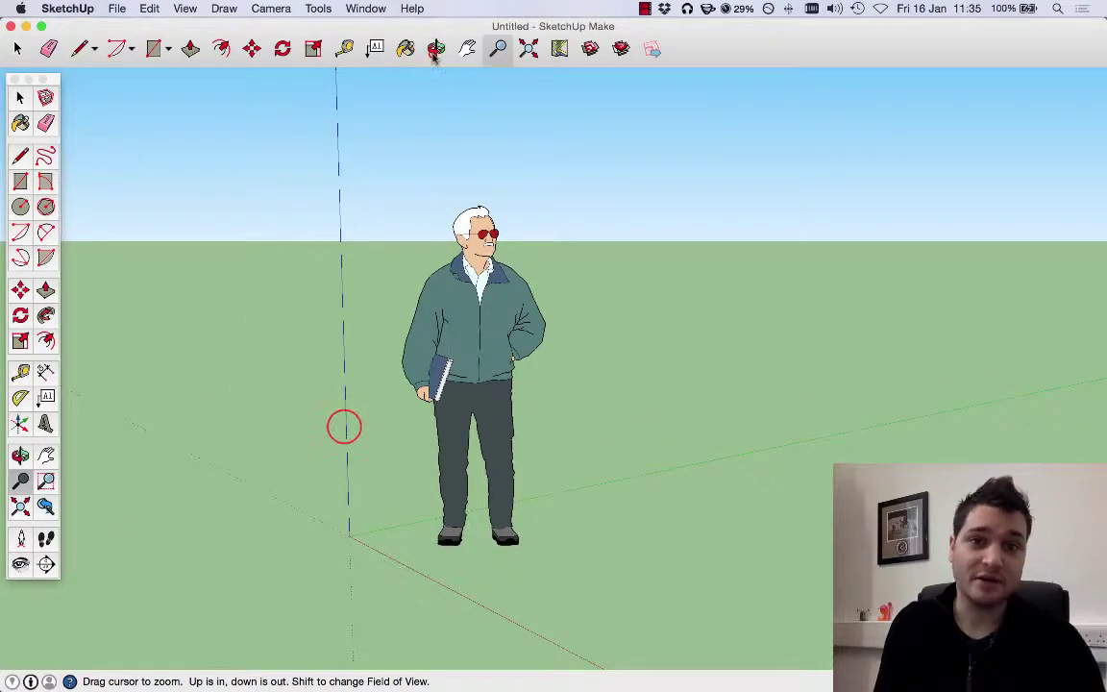
# Orbit to lower the horizon, zoom back out slightly, and return to Orbit
pyautogui.click(436, 48)
pyautogui.moveTo(407, 247); pyautogui.dragTo(316, 410)
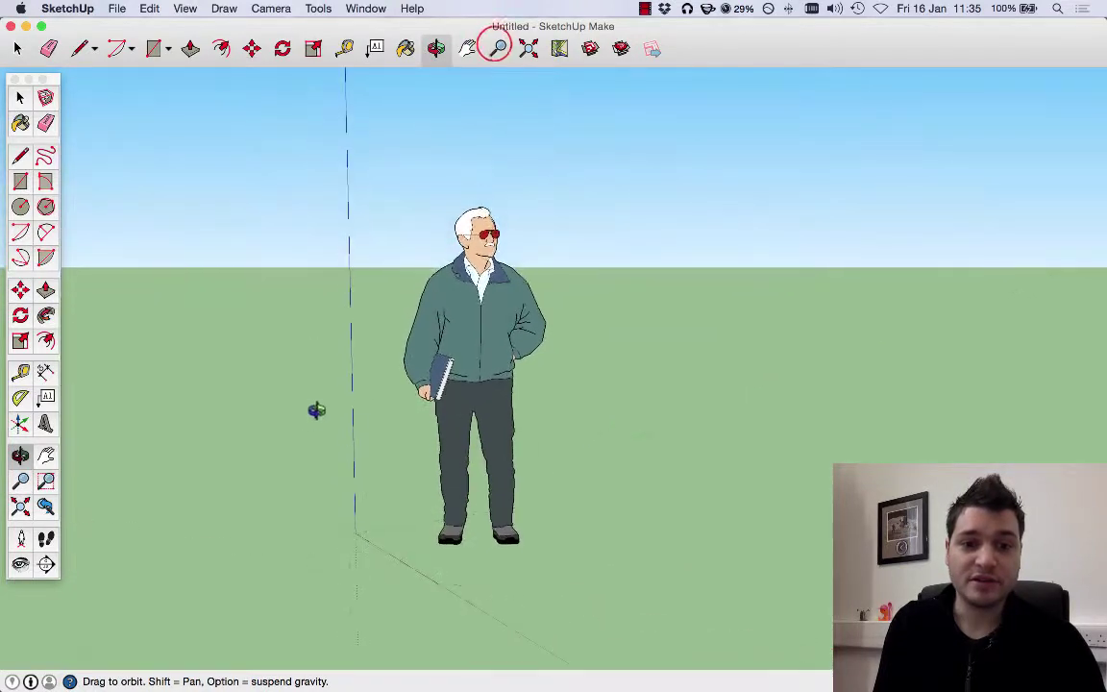
pyautogui.click(497, 48)
pyautogui.moveTo(538, 209); pyautogui.dragTo(479, 176)
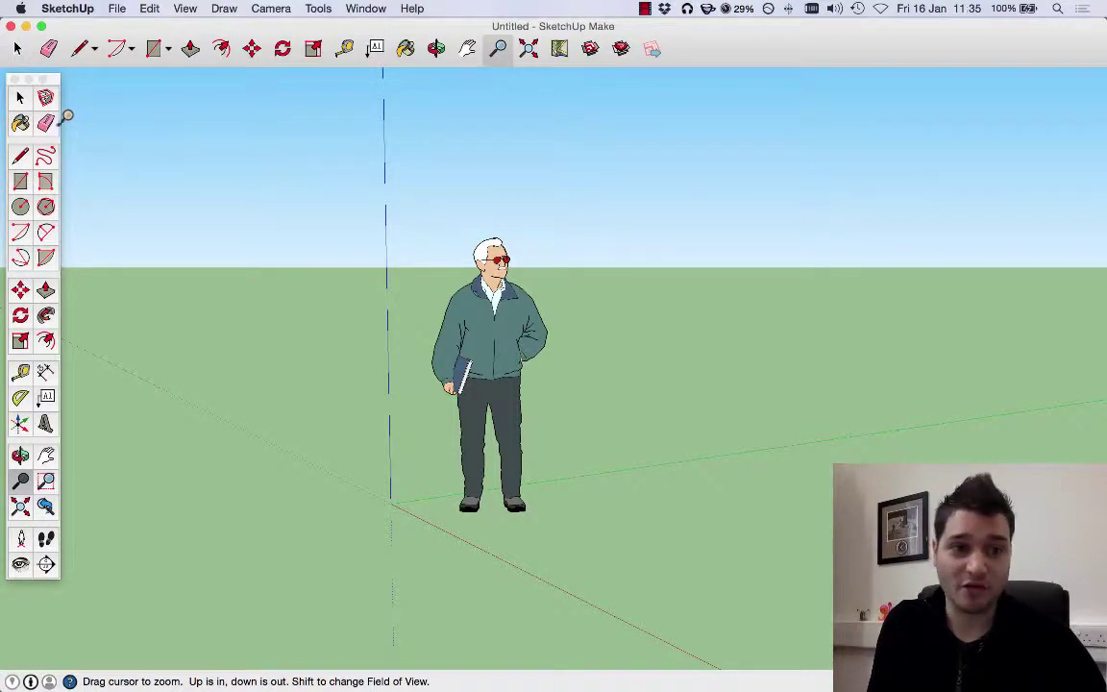
pyautogui.click(19, 458)
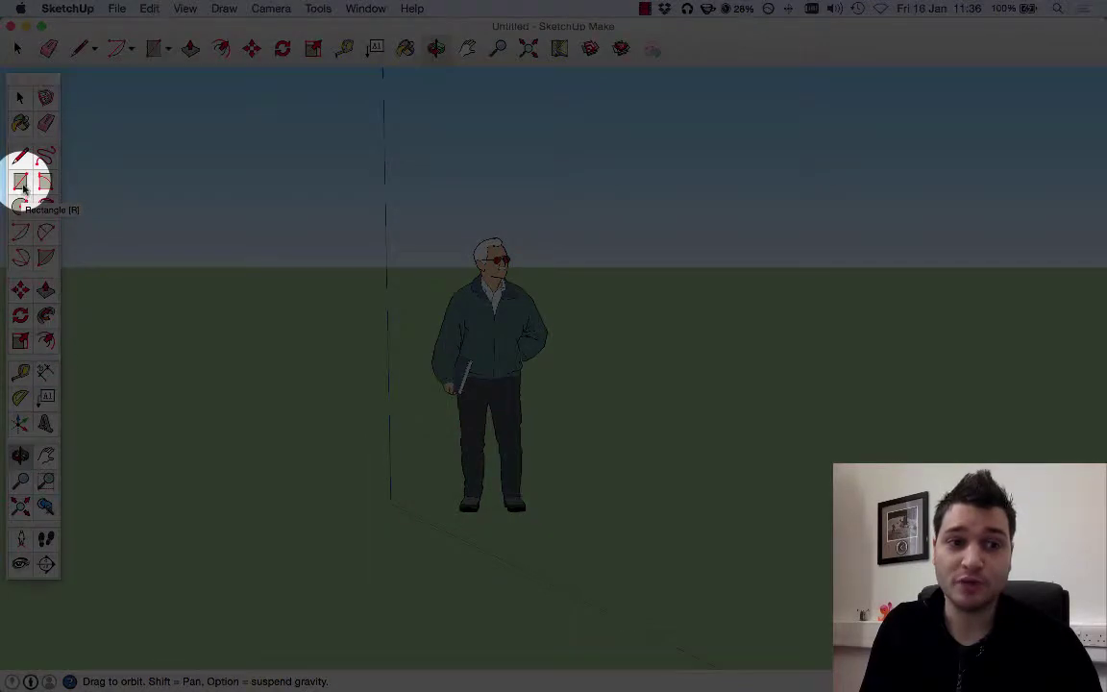
# Draw a ground rectangle from the origin to an opposite corner beneath the scale figure
pyautogui.click(23, 184)
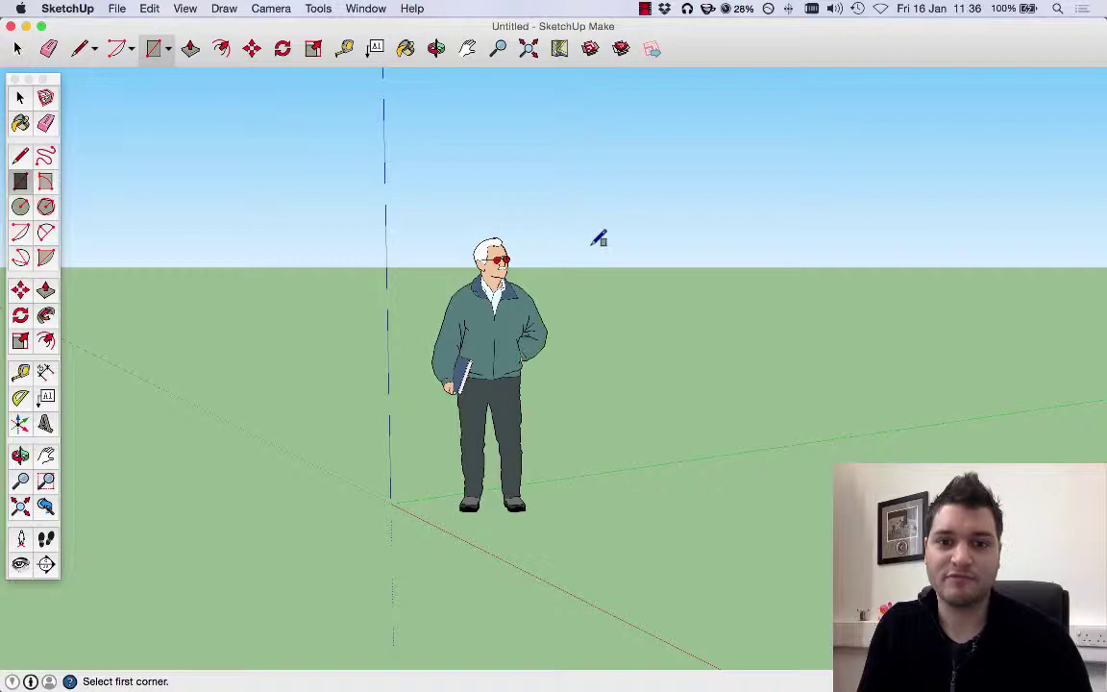
pyautogui.click(21, 205)
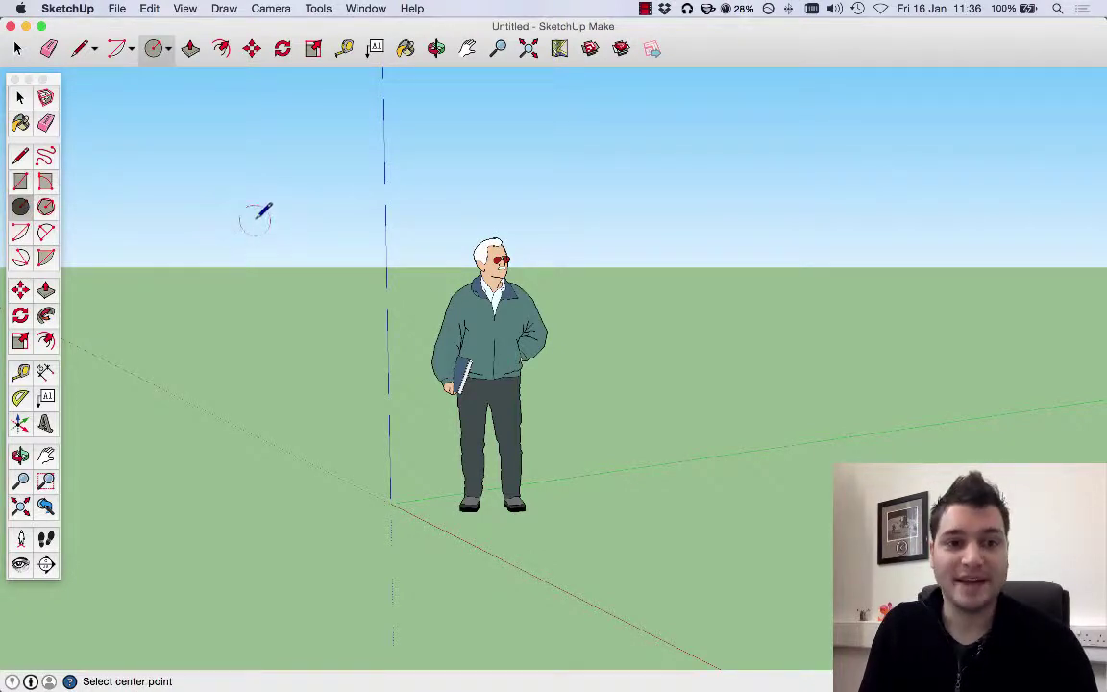
pyautogui.click(21, 181)
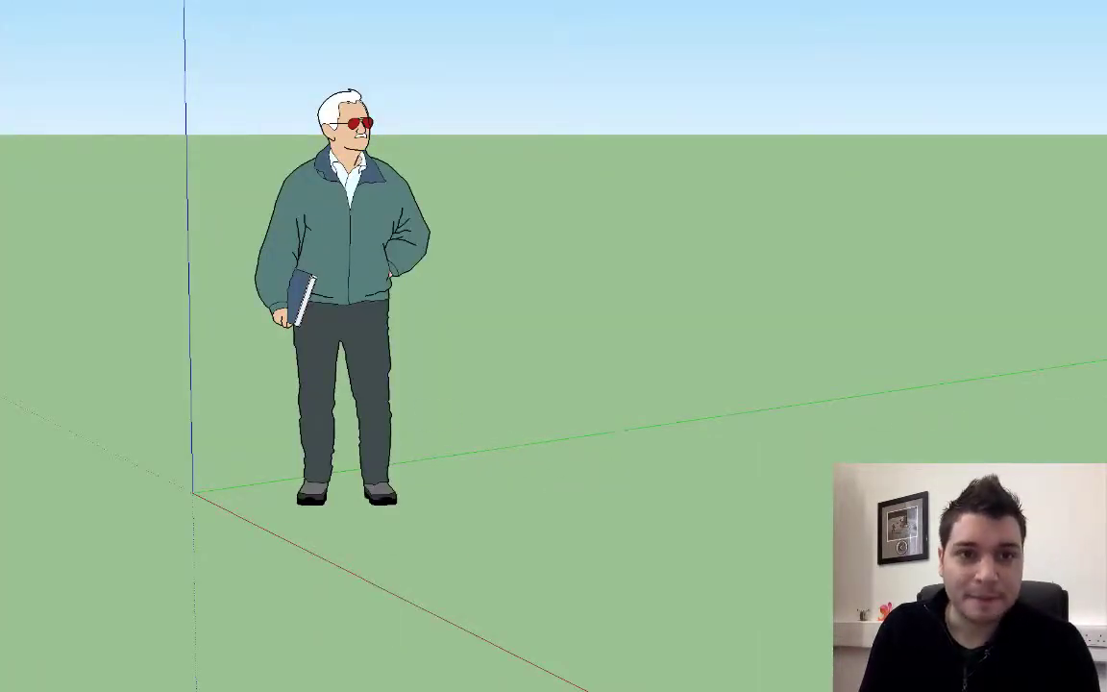
pyautogui.click(193, 491)
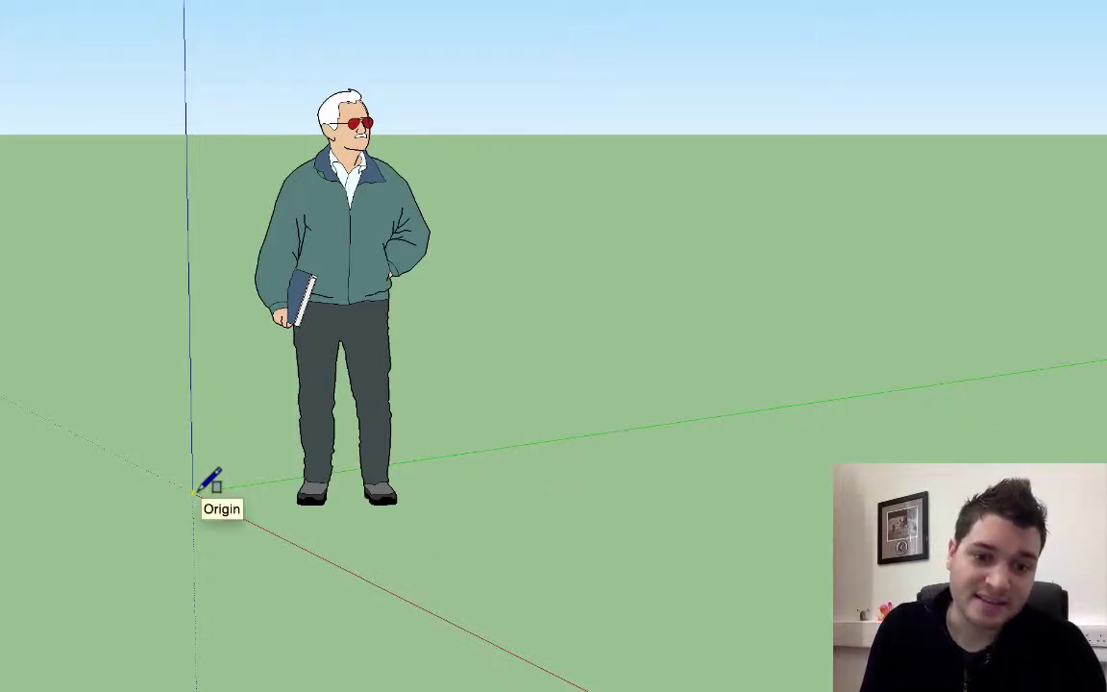
pyautogui.click(194, 491)
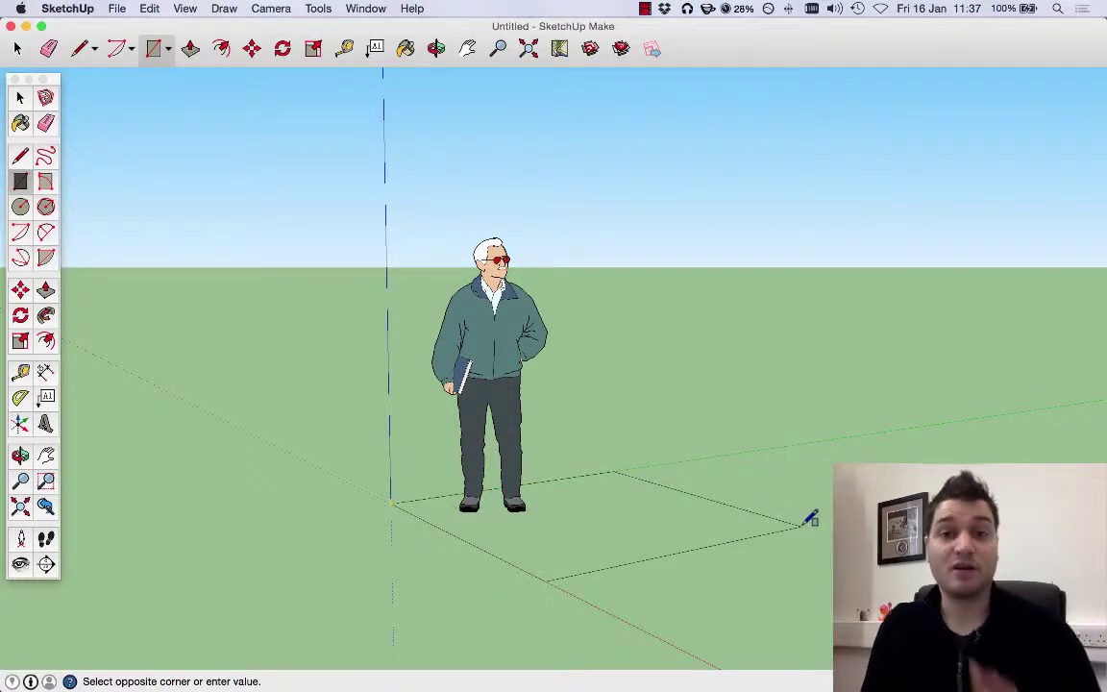
pyautogui.click(753, 537)
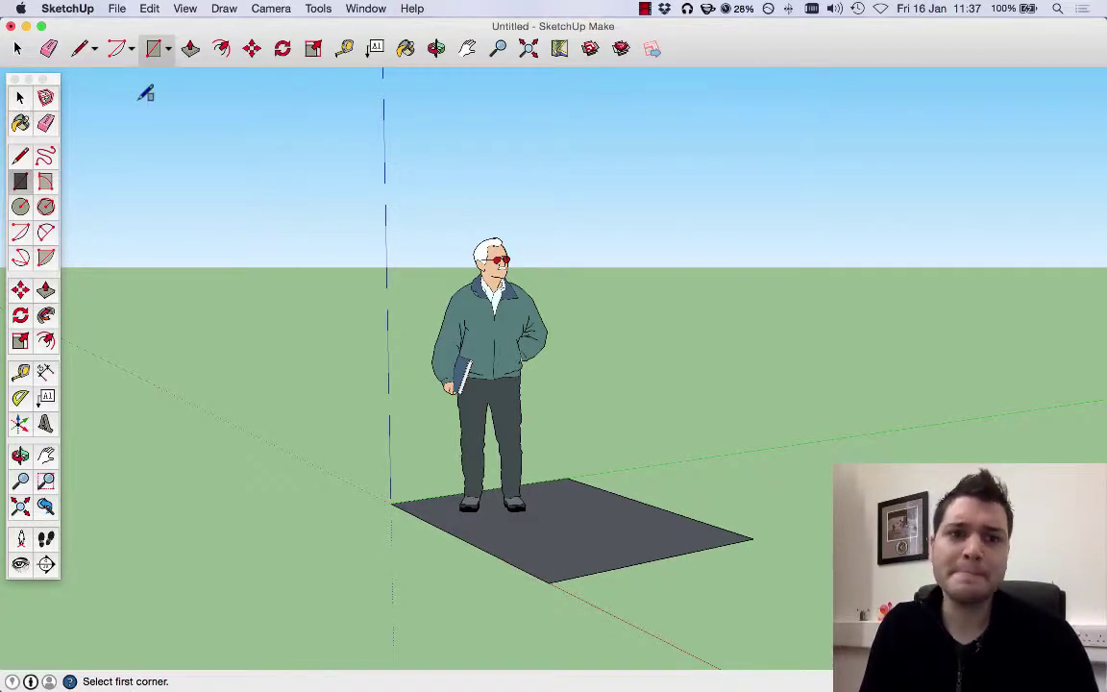
# Orbit to a frontal, low-tilted view of the rectangle and figure
pyautogui.click(435, 48)
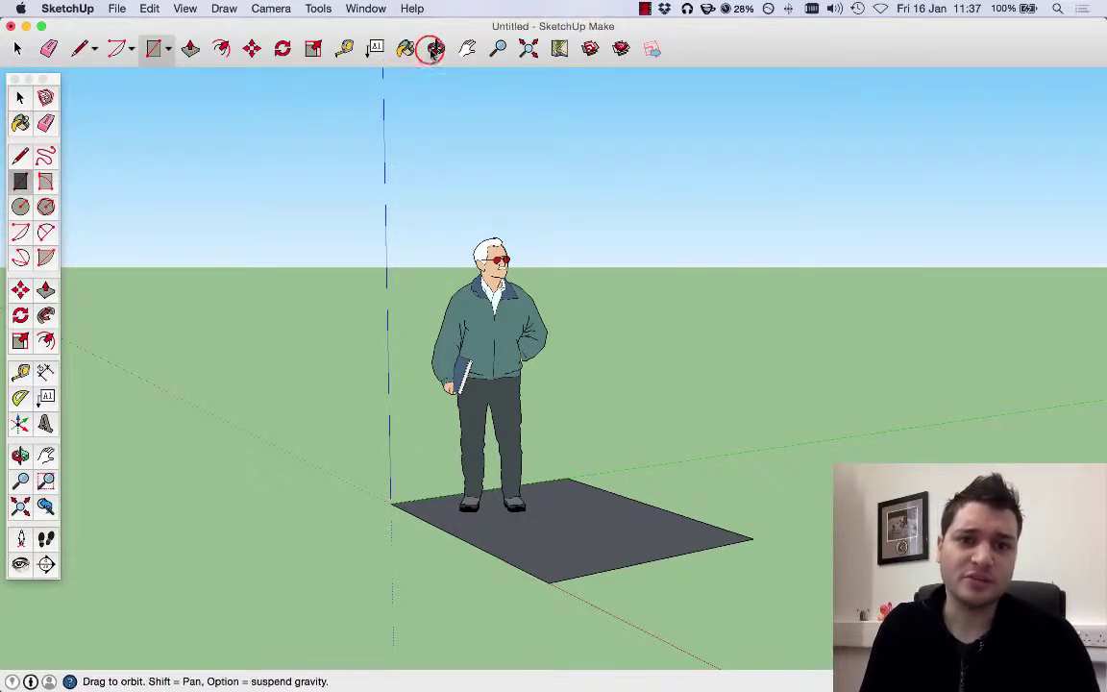
pyautogui.moveTo(370, 405); pyautogui.dragTo(457, 426)
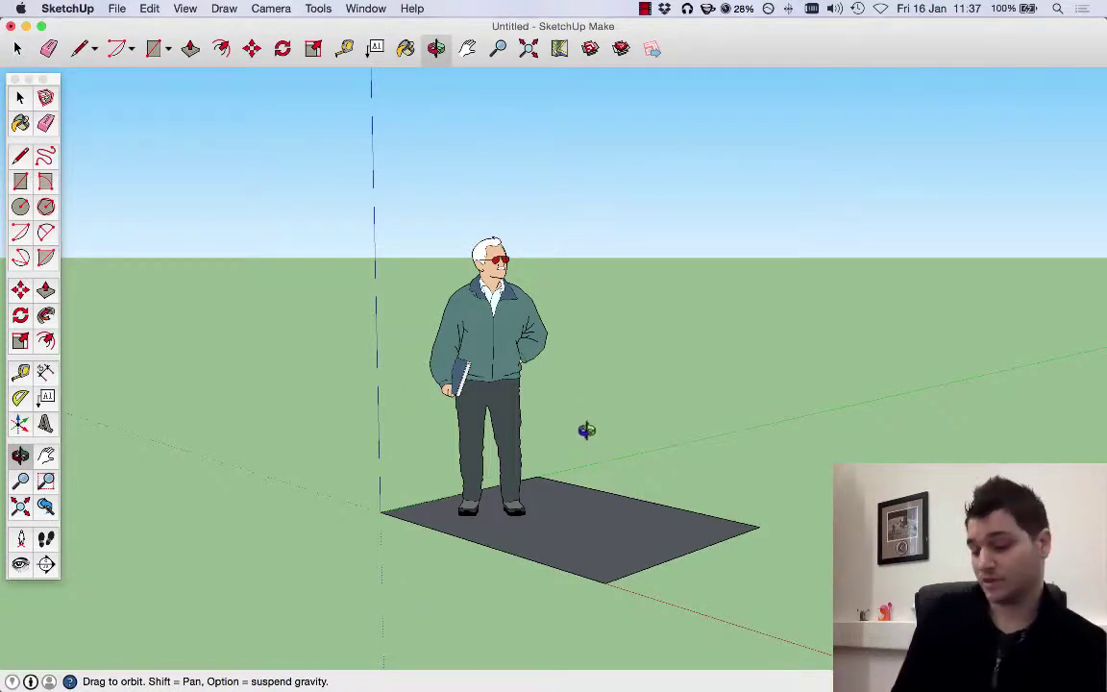
pyautogui.click(632, 420)
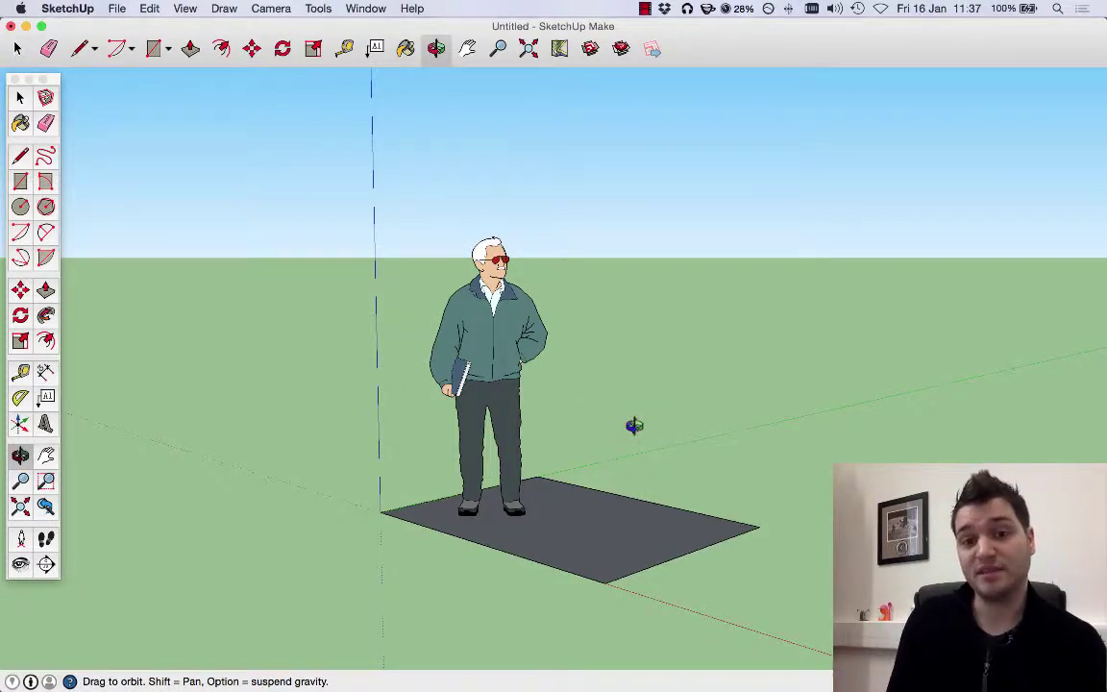
pyautogui.moveTo(634, 425)
pyautogui.mouseDown()
pyautogui.moveTo(619, 163)
pyautogui.moveTo(666, 483)
pyautogui.moveTo(648, 410)
pyautogui.mouseUp()
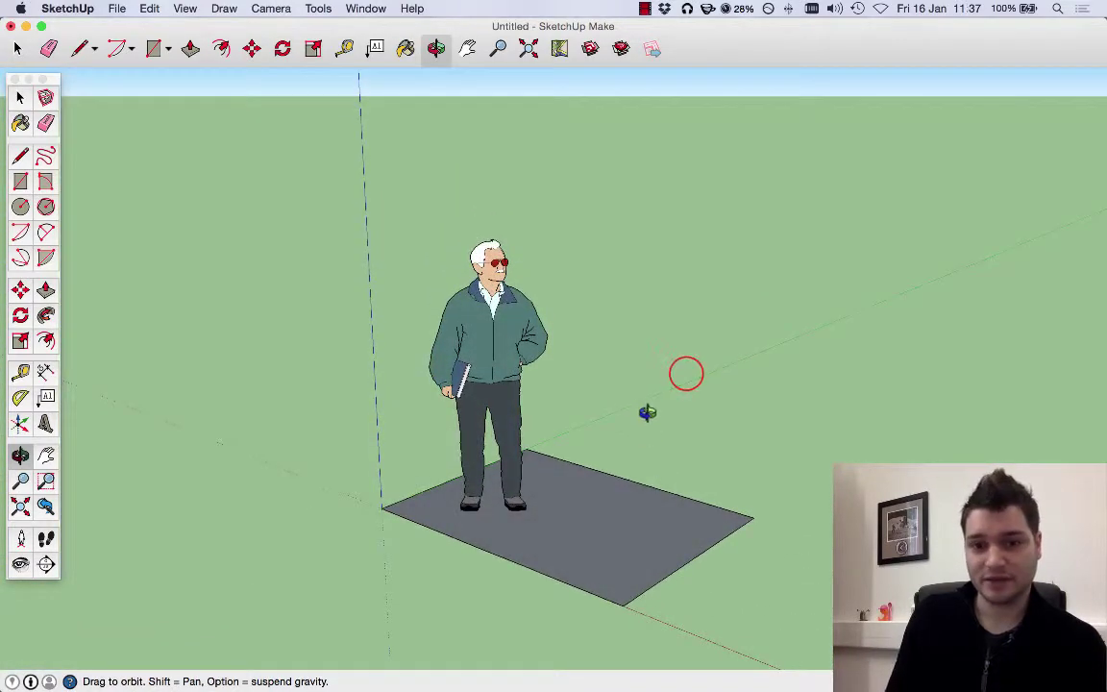
pyautogui.moveTo(684, 371); pyautogui.dragTo(701, 395)
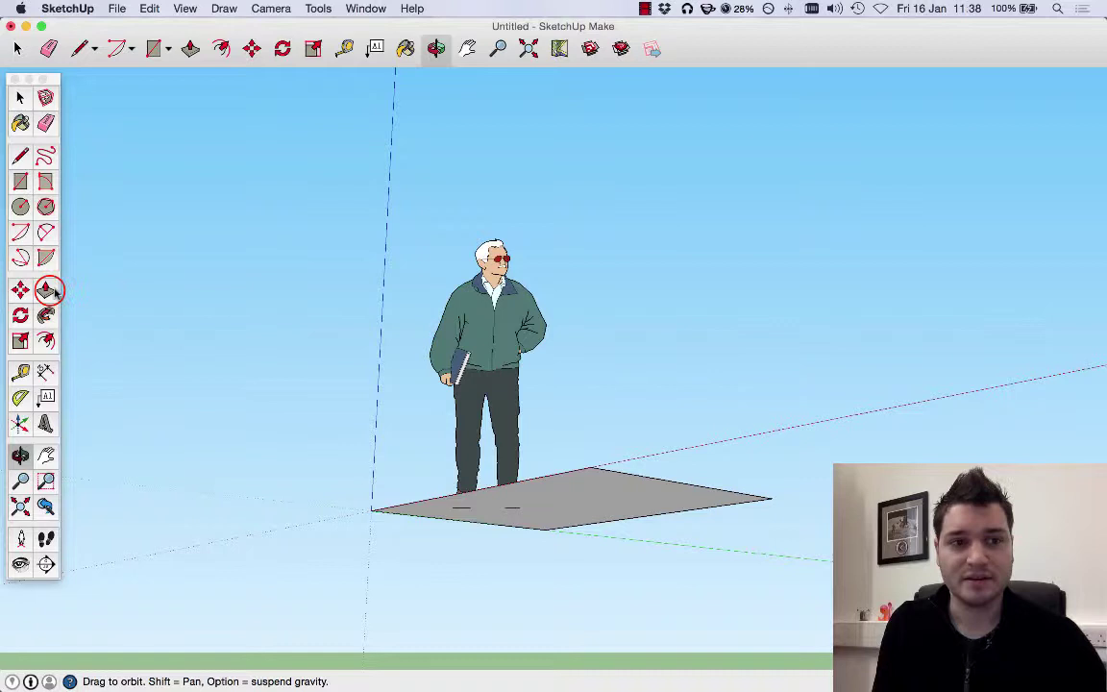
# Push/pull the grey rectangle up into a solid box, then orbit to a level side view
pyautogui.click(46, 291)
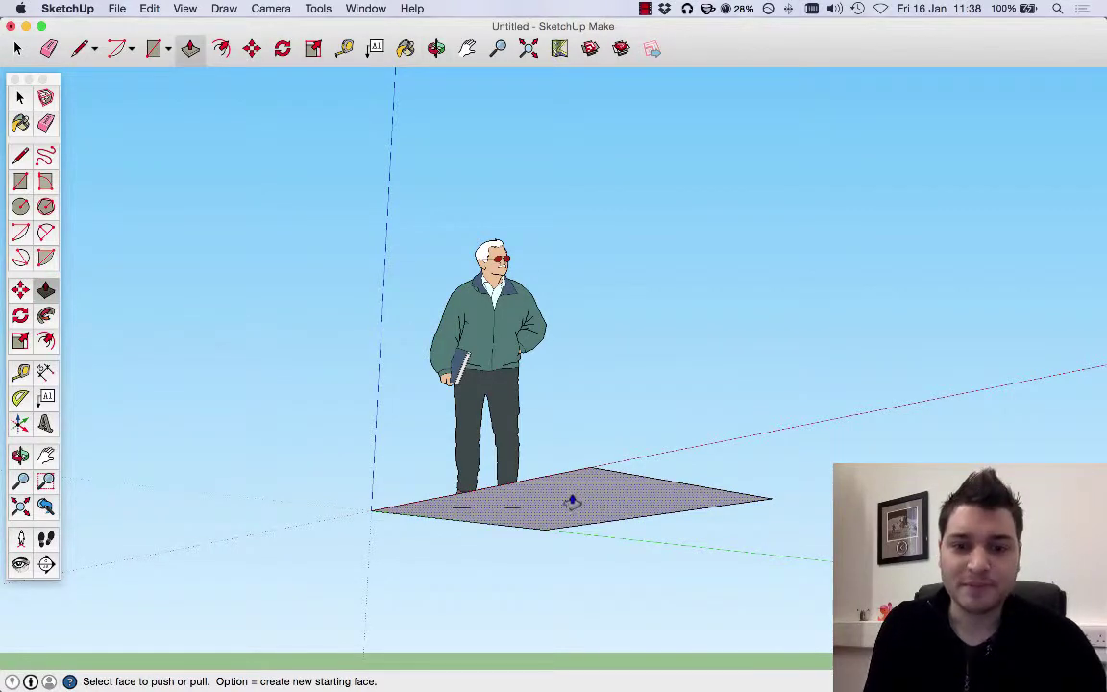
pyautogui.click(436, 48)
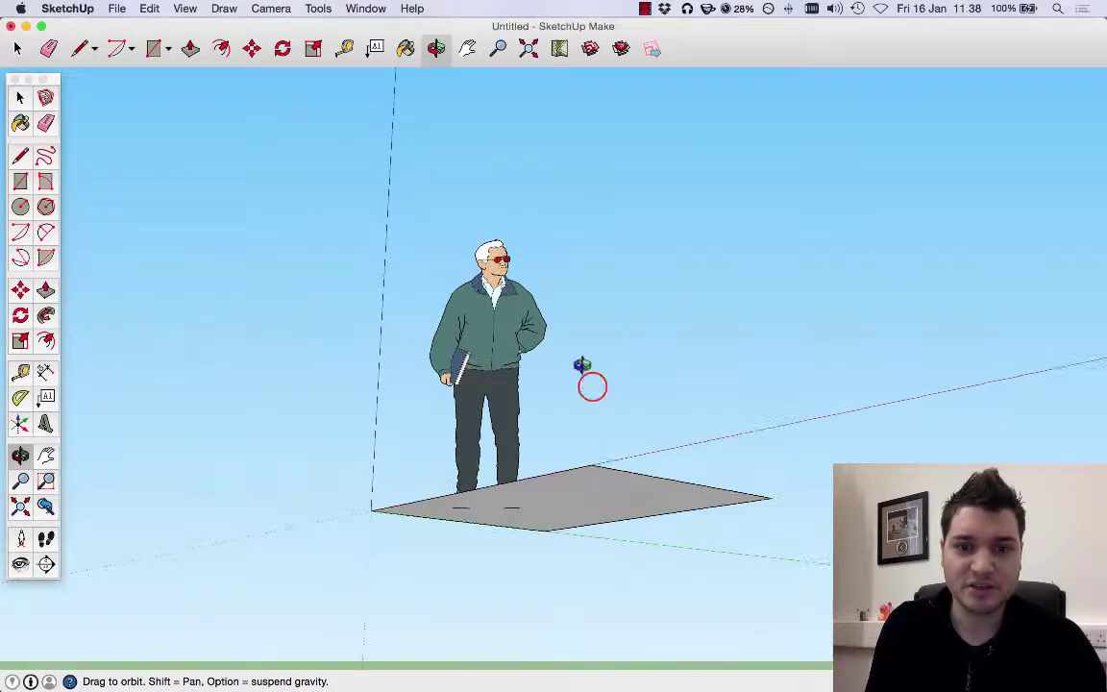
pyautogui.moveTo(583, 365); pyautogui.dragTo(494, 104)
pyautogui.click(45, 291)
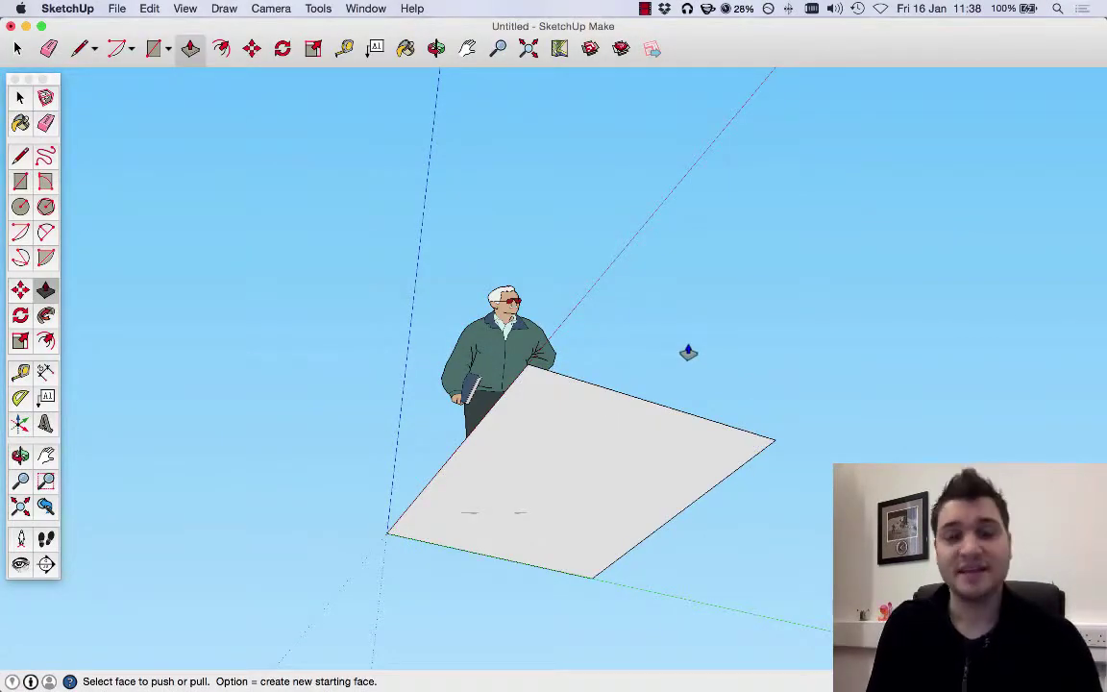
pyautogui.click(564, 410)
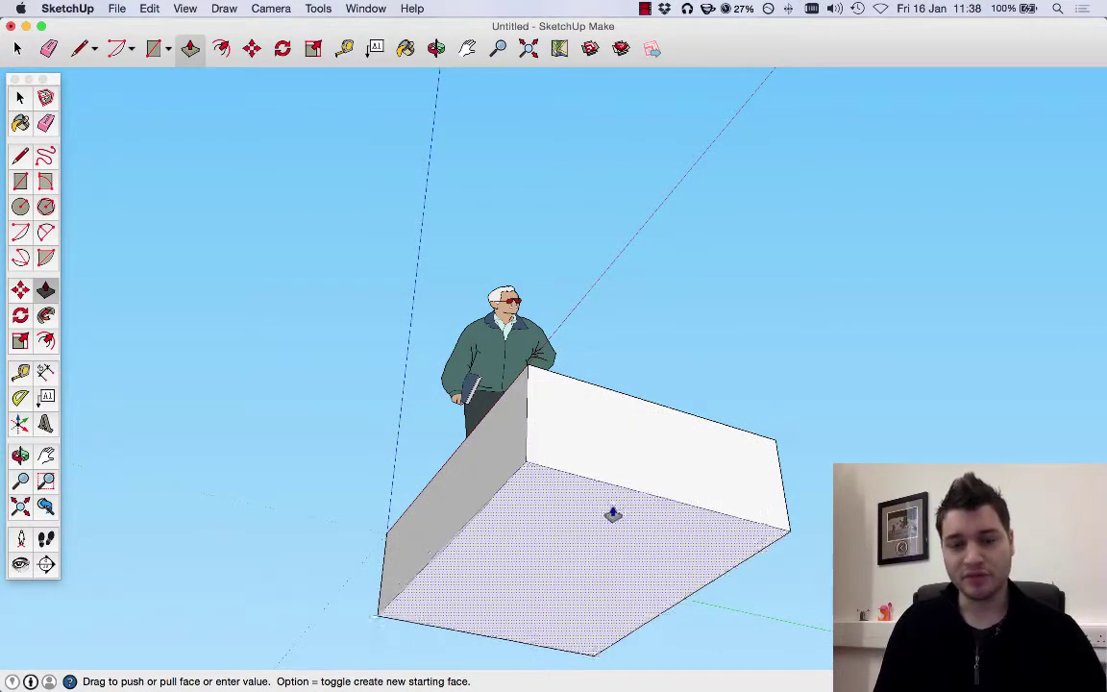
pyautogui.click(646, 477)
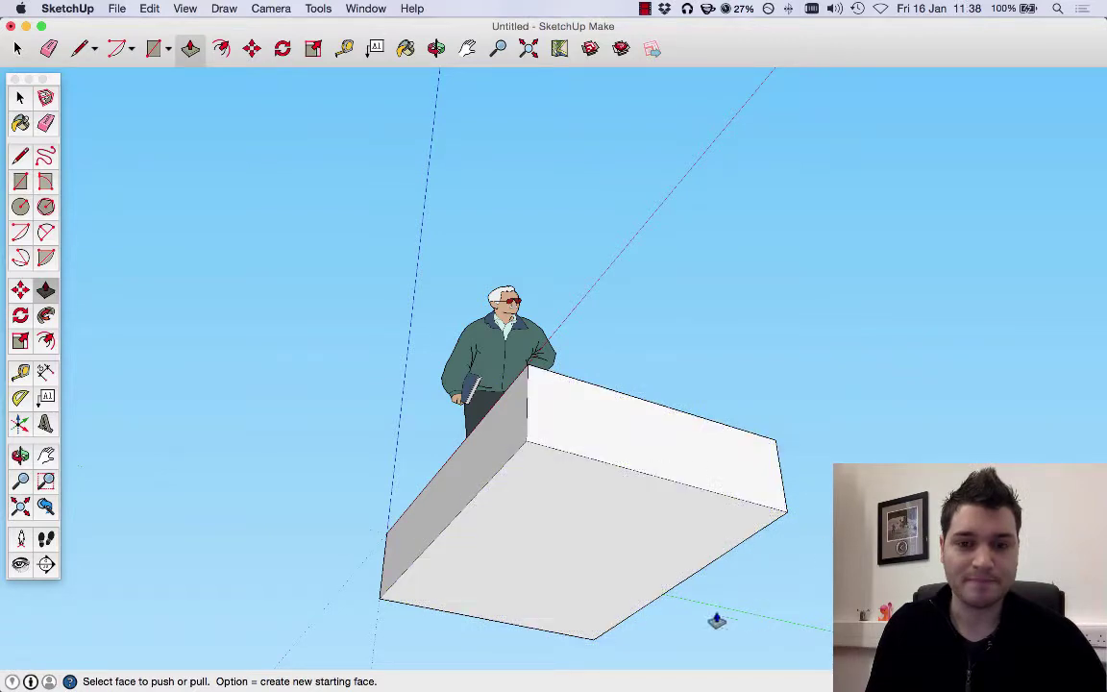
pyautogui.click(435, 48)
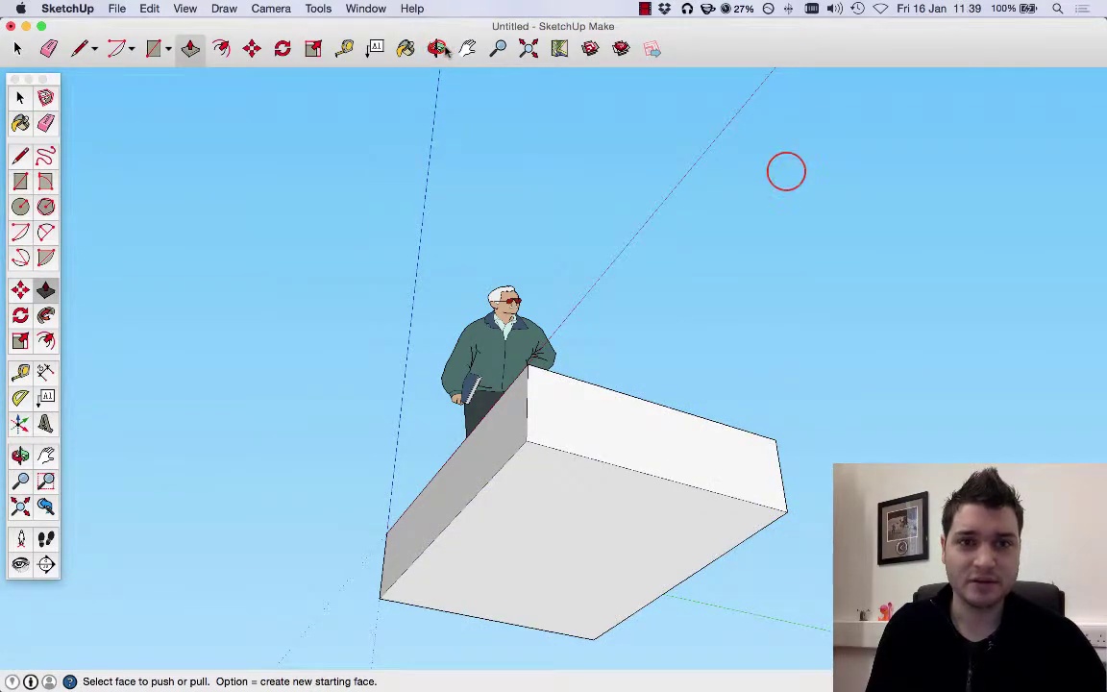
pyautogui.moveTo(786, 173); pyautogui.dragTo(458, 466)
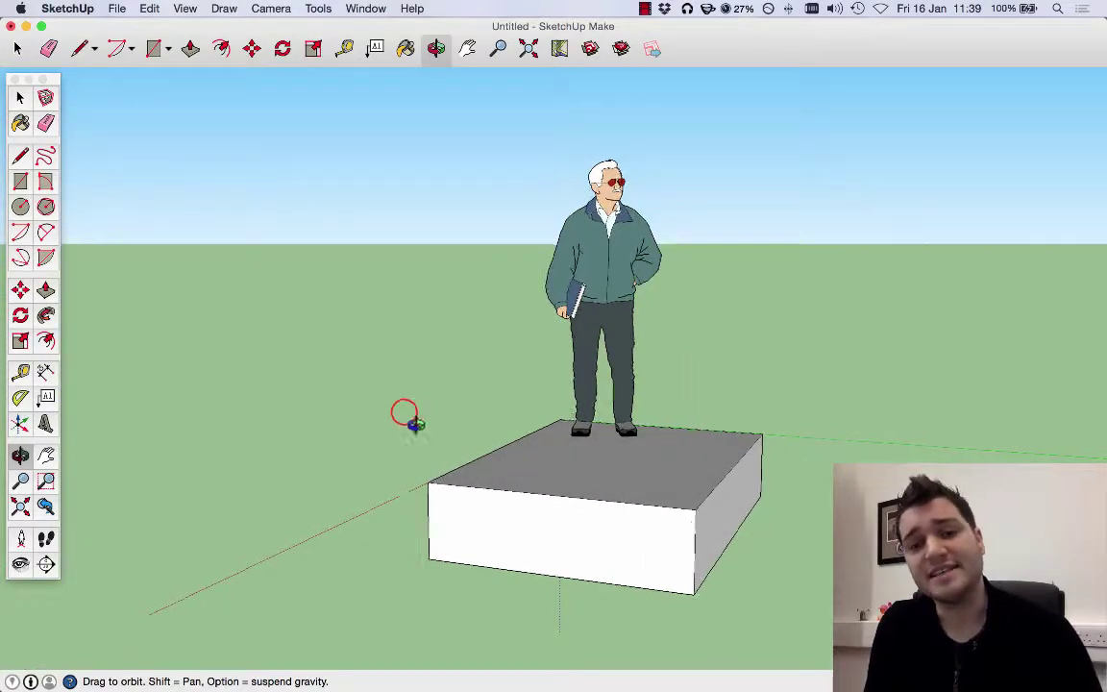
# Zoom in on the figure and box and pan up to bring the box top into view
pyautogui.moveTo(412, 423); pyautogui.dragTo(309, 427)
pyautogui.click(496, 49)
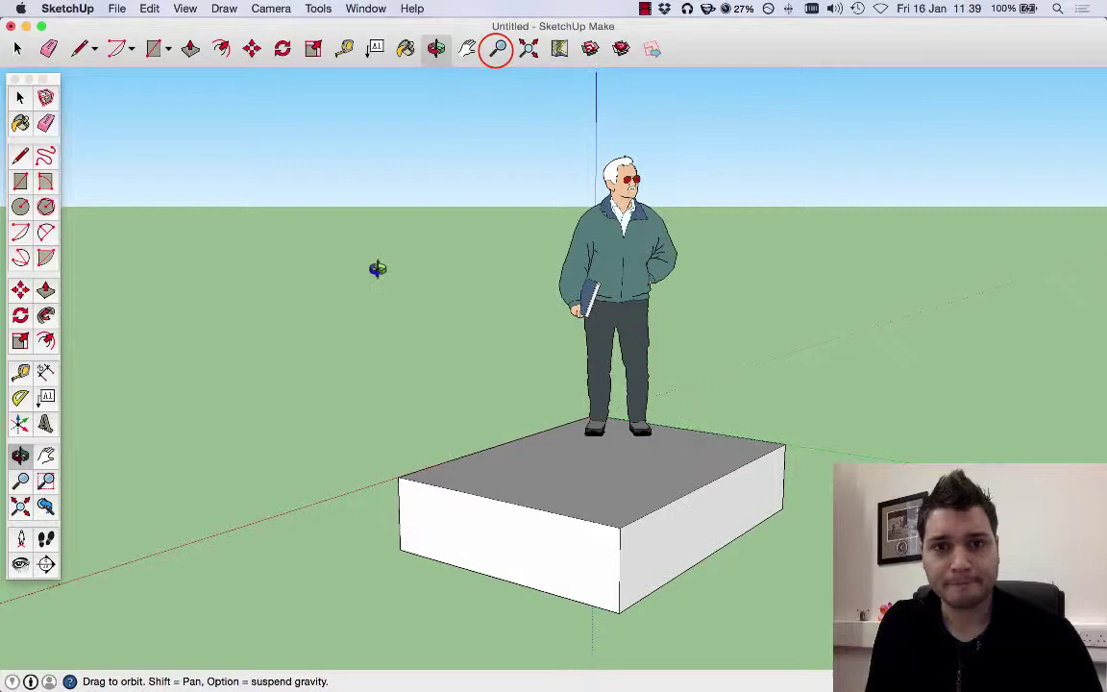
pyautogui.click(617, 527)
pyautogui.moveTo(618, 528); pyautogui.dragTo(523, 248)
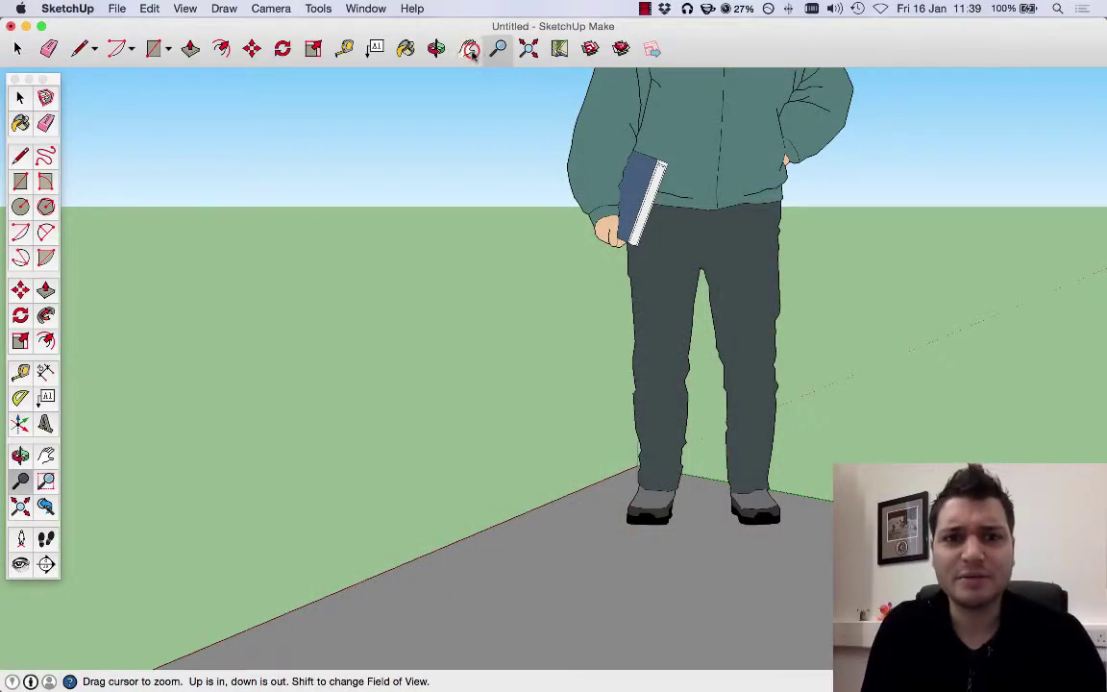
pyautogui.click(467, 48)
pyautogui.moveTo(687, 532); pyautogui.dragTo(648, 329)
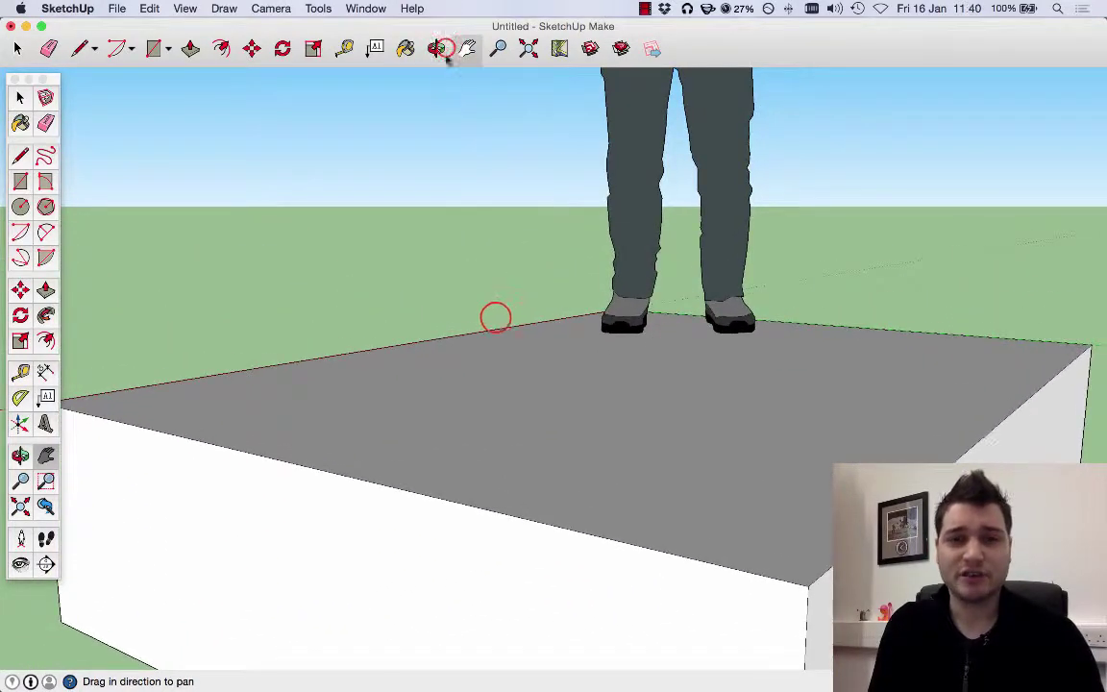
# Orbit, pan and zoom out to see the whole box, its sides and more of its top
pyautogui.click(437, 48)
pyautogui.moveTo(502, 272); pyautogui.dragTo(784, 304)
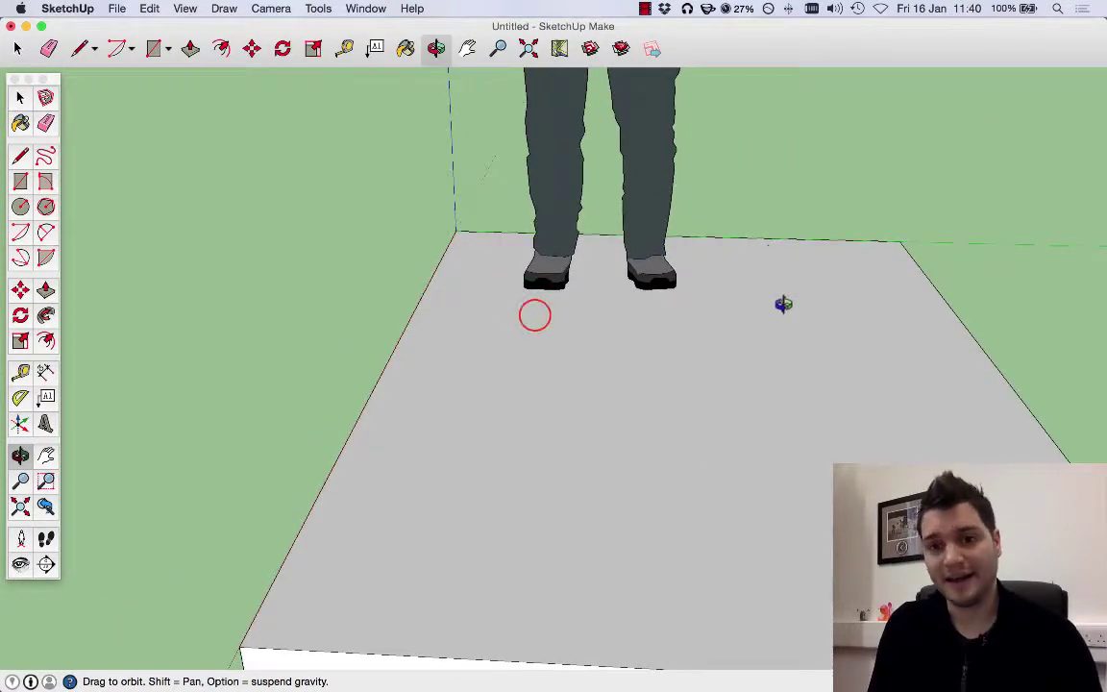
pyautogui.moveTo(538, 315); pyautogui.dragTo(538, 254)
pyautogui.click(467, 48)
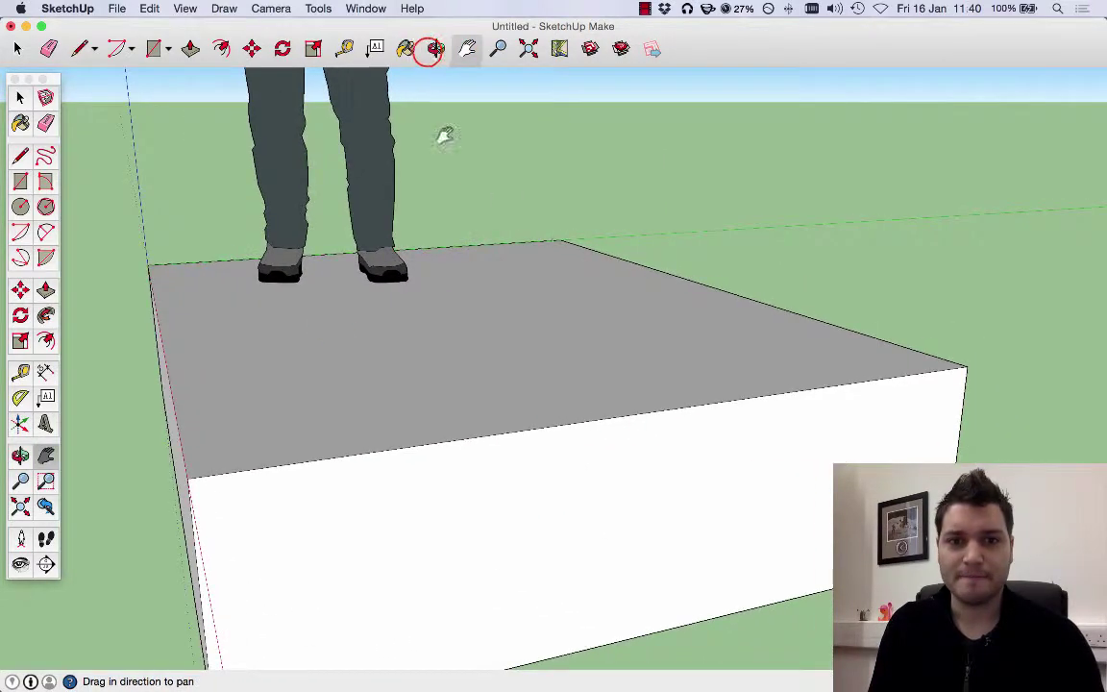
pyautogui.moveTo(331, 321); pyautogui.dragTo(524, 307, button='middle')
pyautogui.press('z')
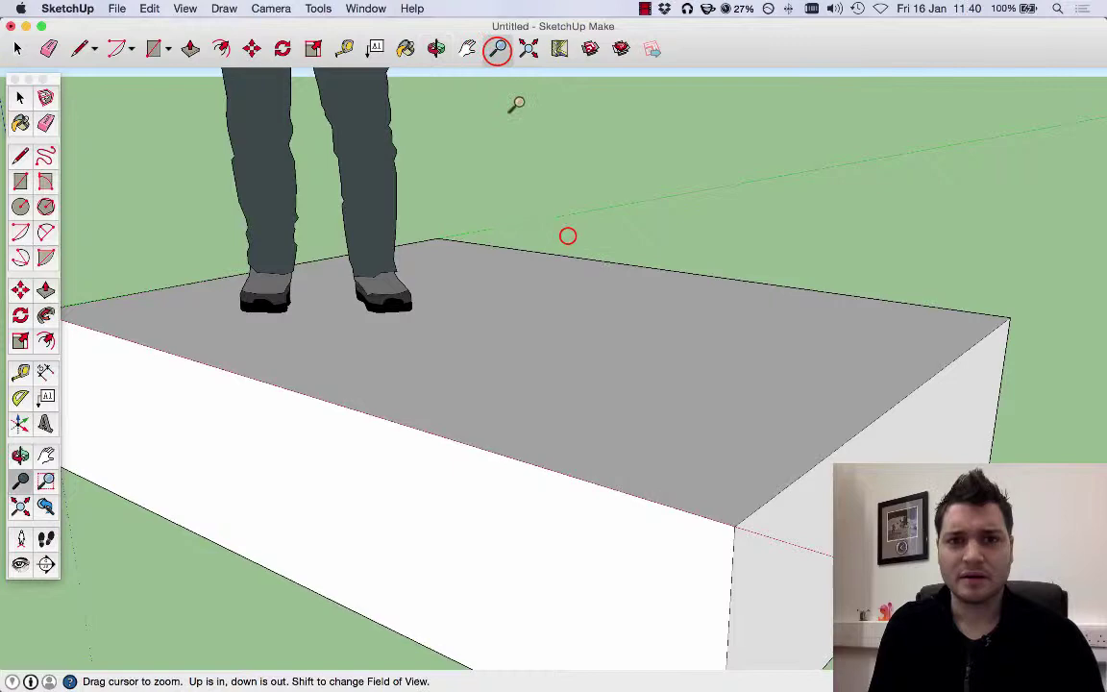
pyautogui.moveTo(517, 104); pyautogui.dragTo(558, 331)
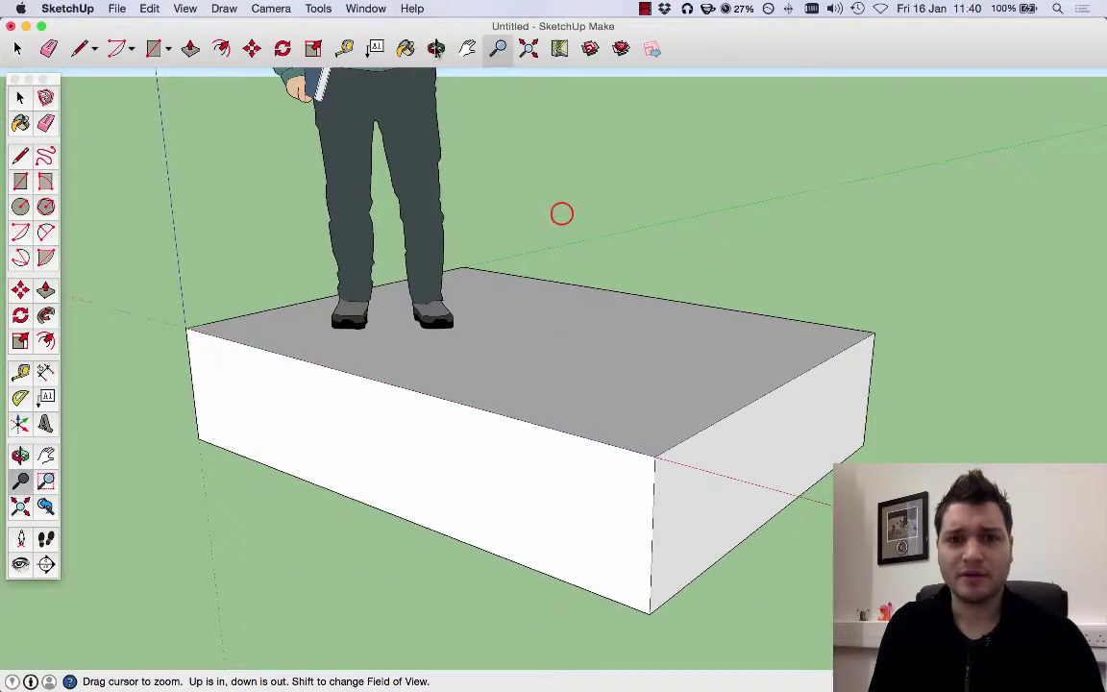
pyautogui.moveTo(562, 213); pyautogui.dragTo(528, 297, button='middle')
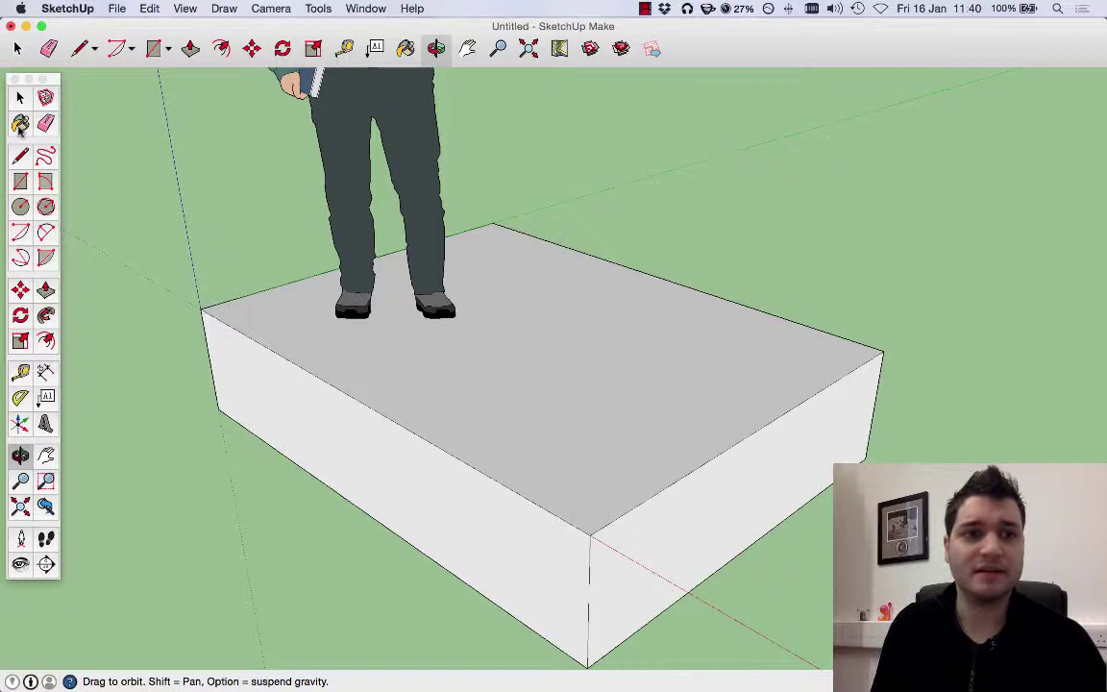
# Toggle between Rectangle and Orbit while nudging the orbit and scroll-zooming the box
pyautogui.click(20, 181)
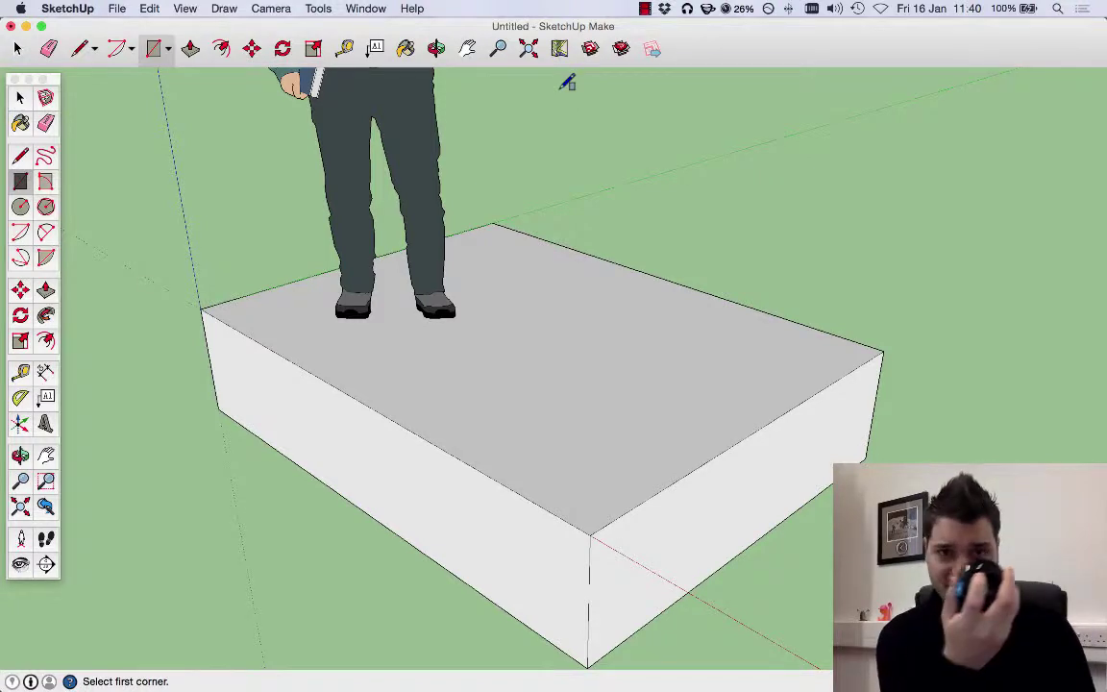
pyautogui.press('o')
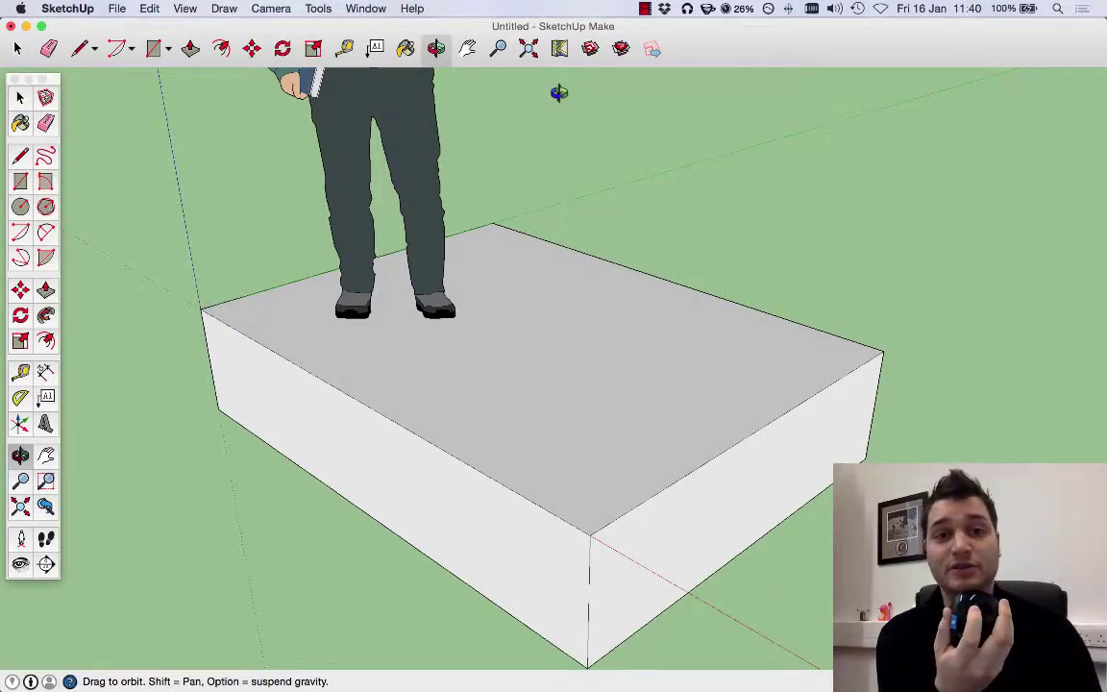
pyautogui.press('r')
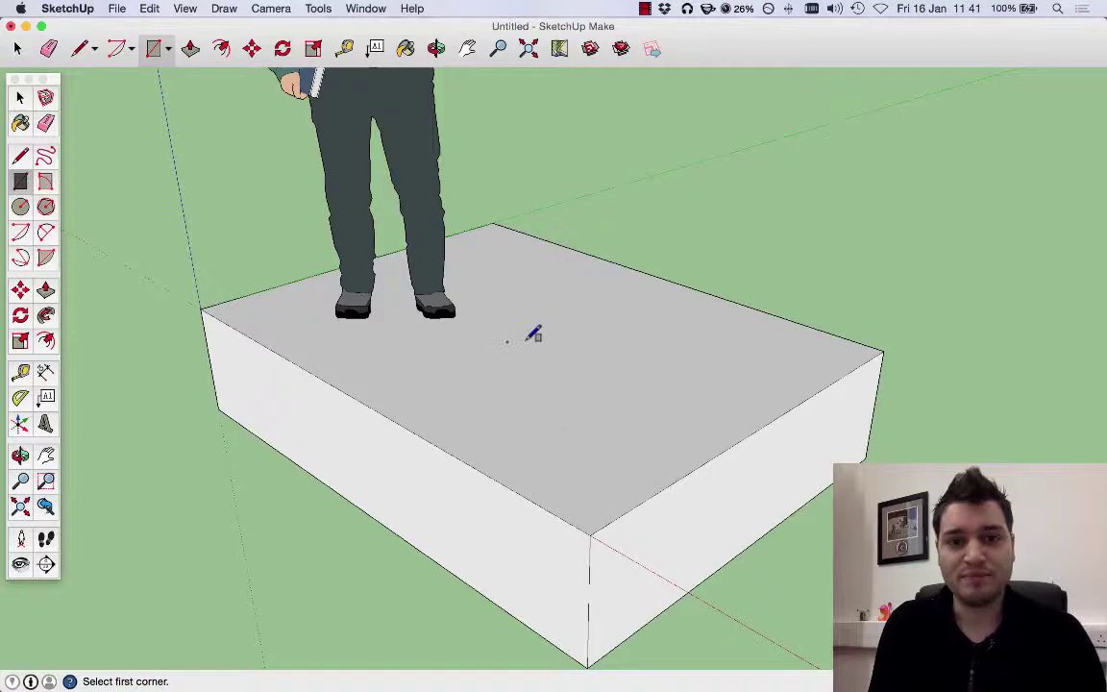
pyautogui.press('o')
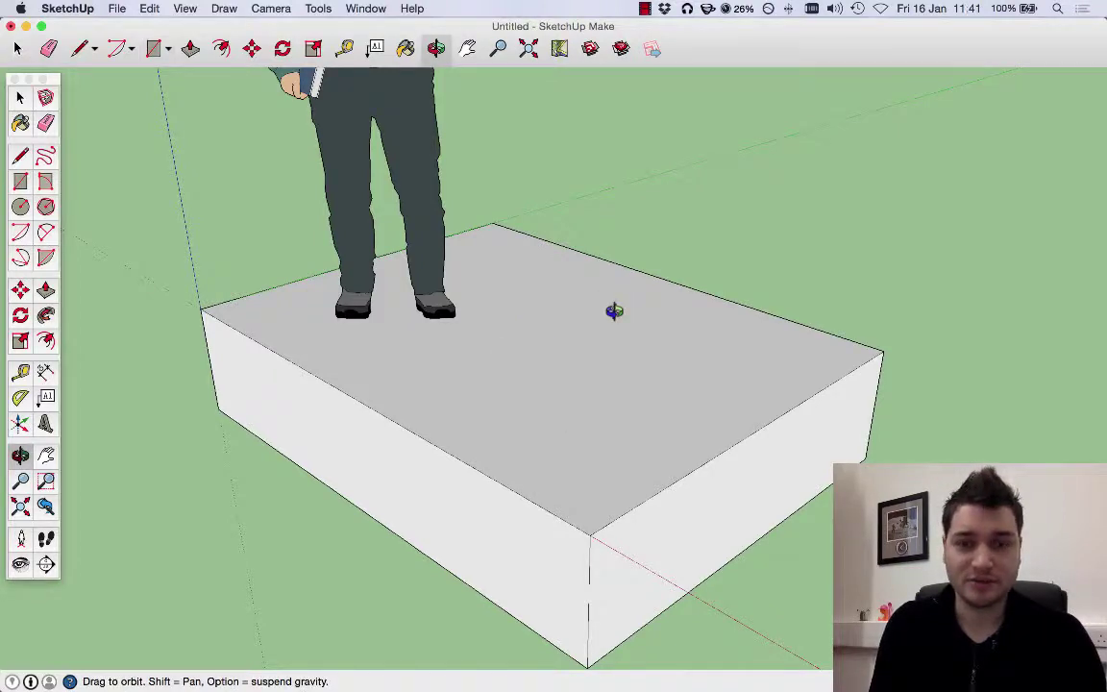
pyautogui.moveTo(613, 311)
pyautogui.mouseDown()
pyautogui.moveTo(282, 254)
pyautogui.moveTo(292, 373)
pyautogui.moveTo(373, 383)
pyautogui.moveTo(404, 272)
pyautogui.moveTo(601, 301)
pyautogui.mouseUp()
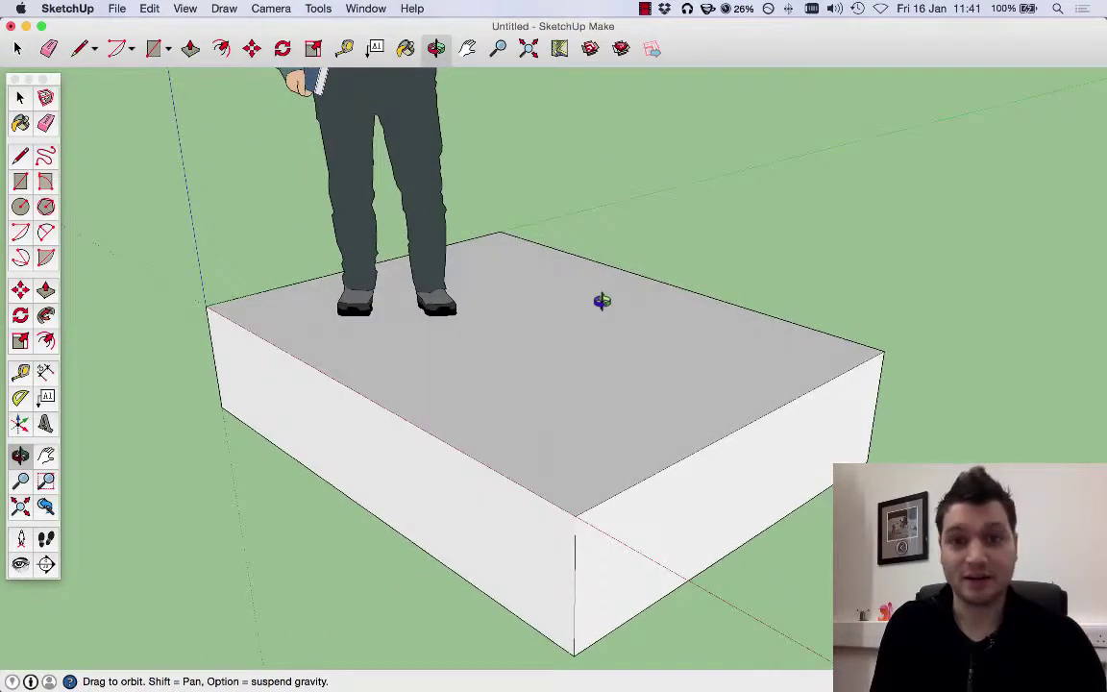
pyautogui.press('r')
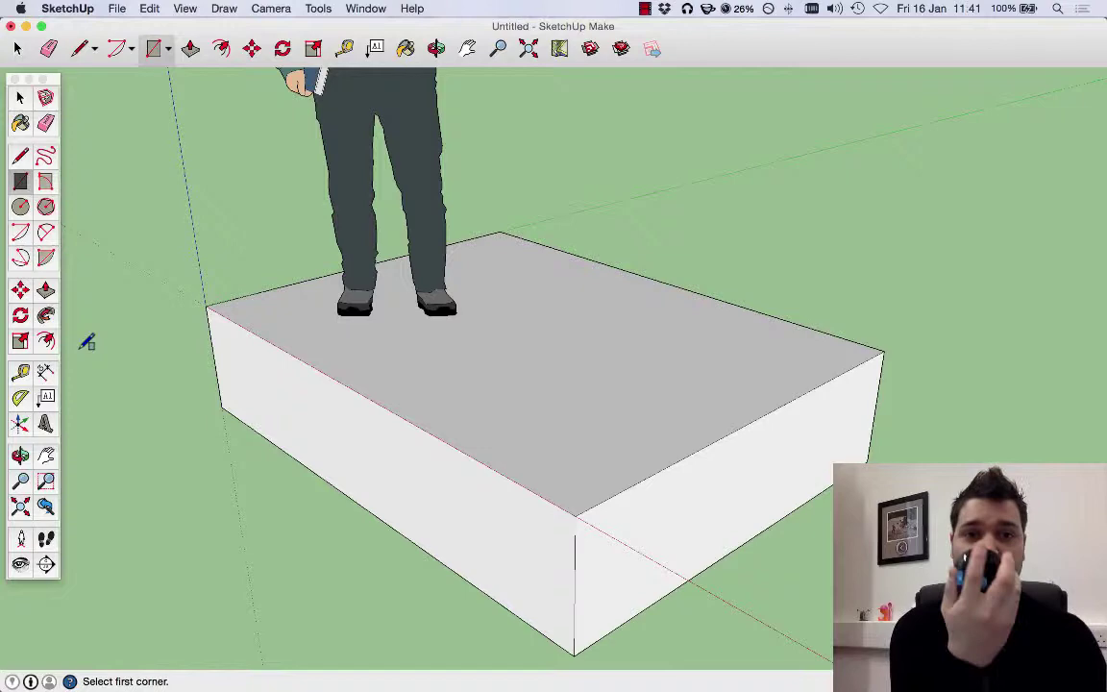
pyautogui.scroll(-8, 87, 343)
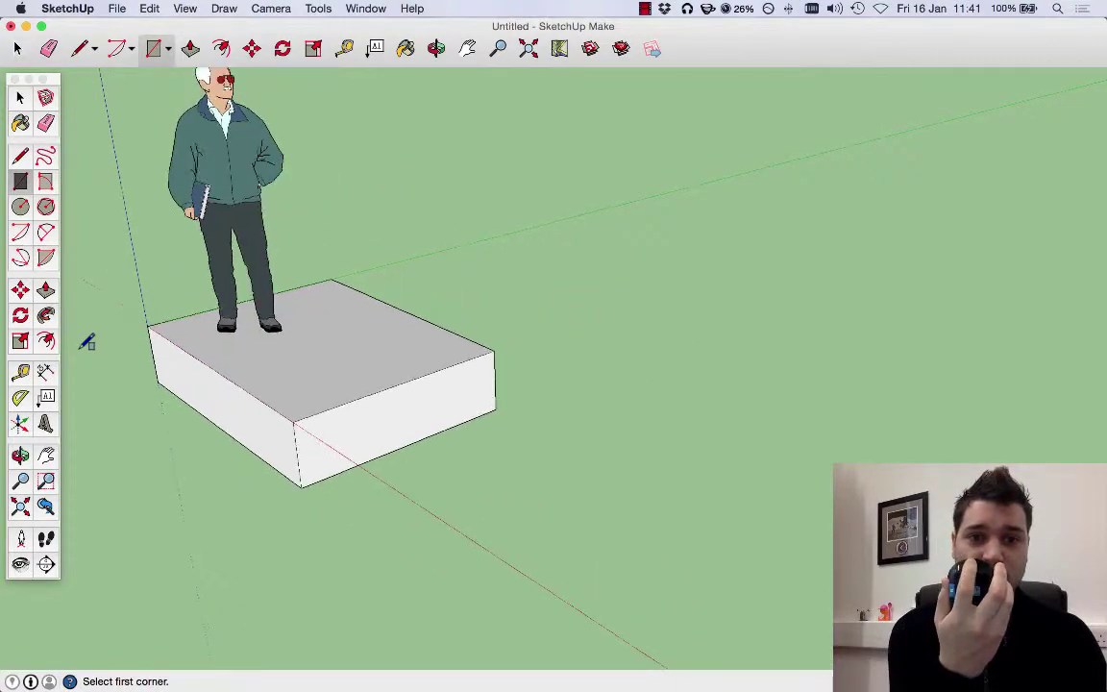
pyautogui.scroll(5, 87, 343)
pyautogui.scroll(-2, 87, 343)
pyautogui.scroll(1, 87, 343)
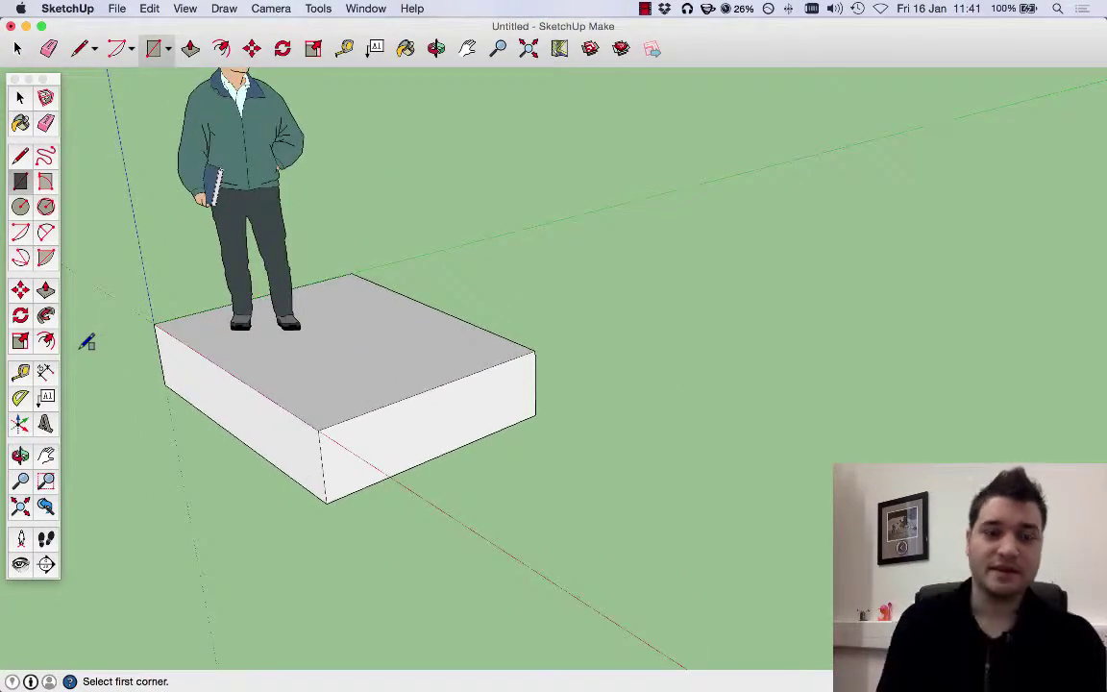
# Orbit around the box, pan it right, and settle on a lower front view
pyautogui.moveTo(113, 384); pyautogui.dragTo(567, 352, button='middle')
pyautogui.scroll(-1, 567, 352)
pyautogui.scroll(3, 430, 365)
pyautogui.press('o')
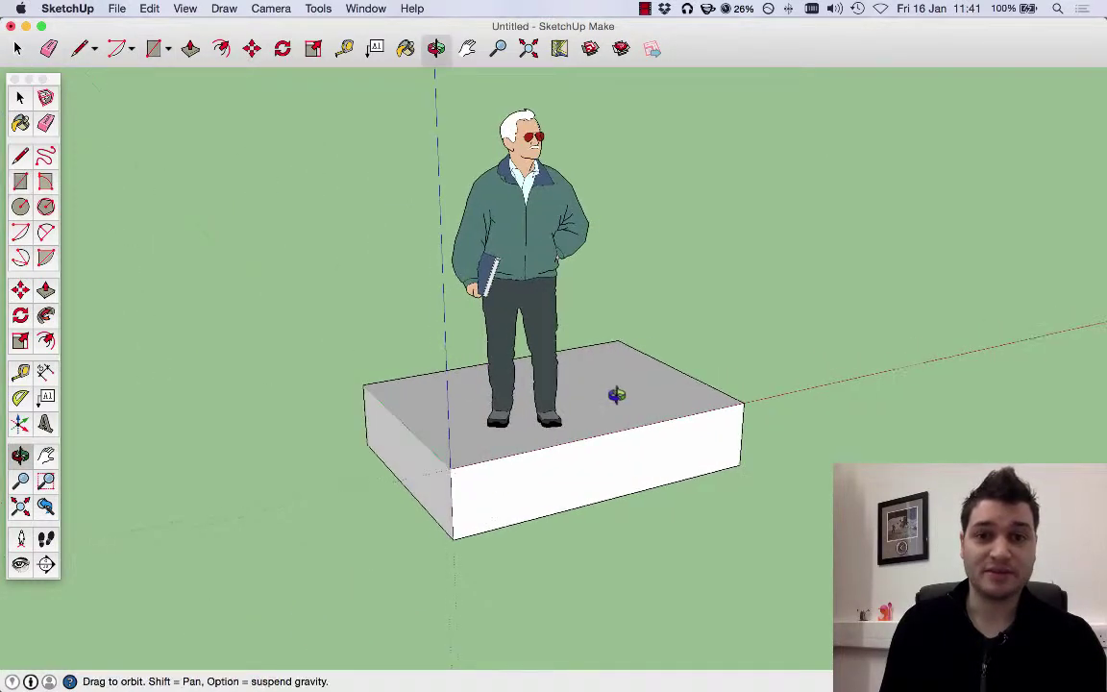
pyautogui.moveTo(618, 391); pyautogui.dragTo(921, 386)
pyautogui.press('r')
pyautogui.scroll(3, 567, 307)
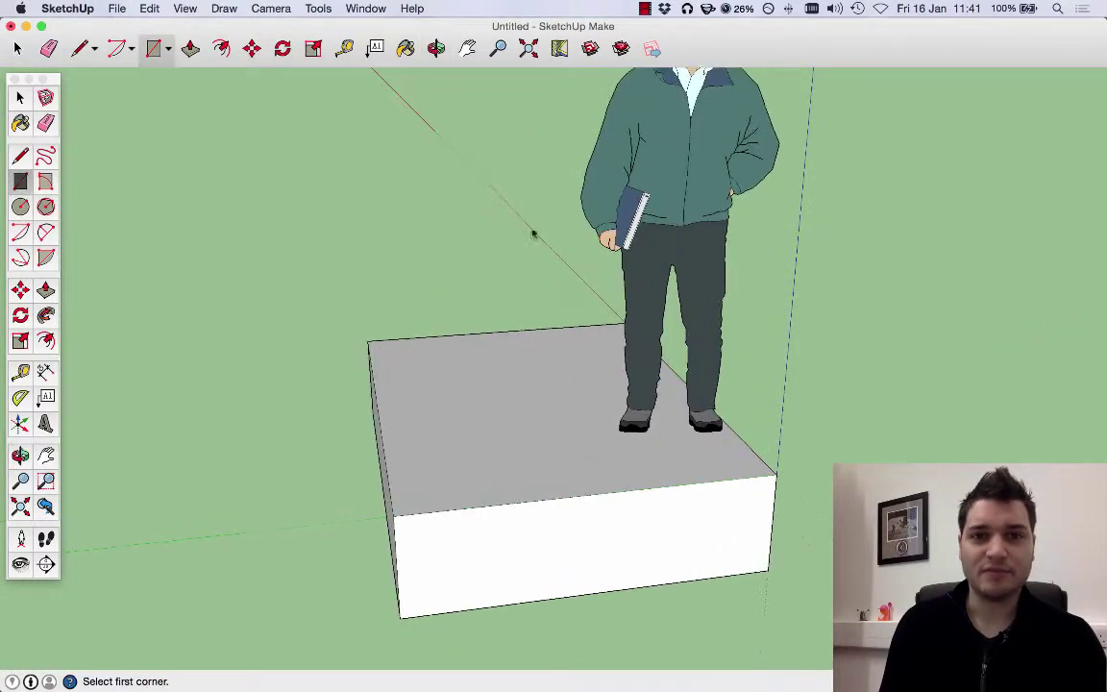
pyautogui.click(465, 49)
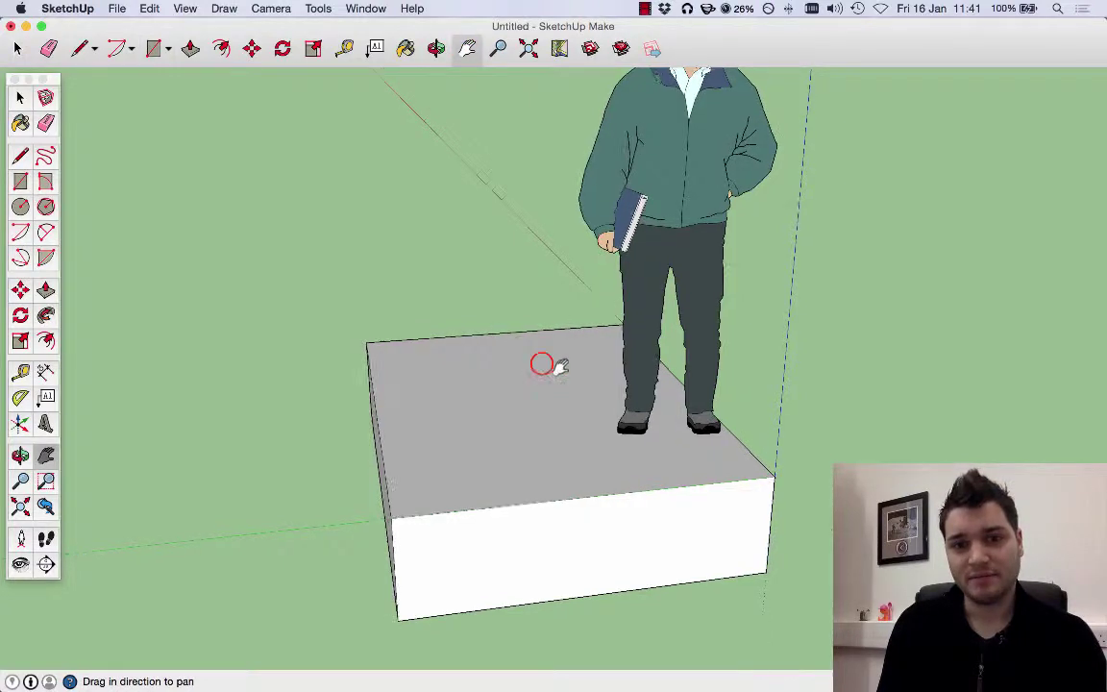
pyautogui.moveTo(561, 365); pyautogui.dragTo(856, 351)
pyautogui.press('o')
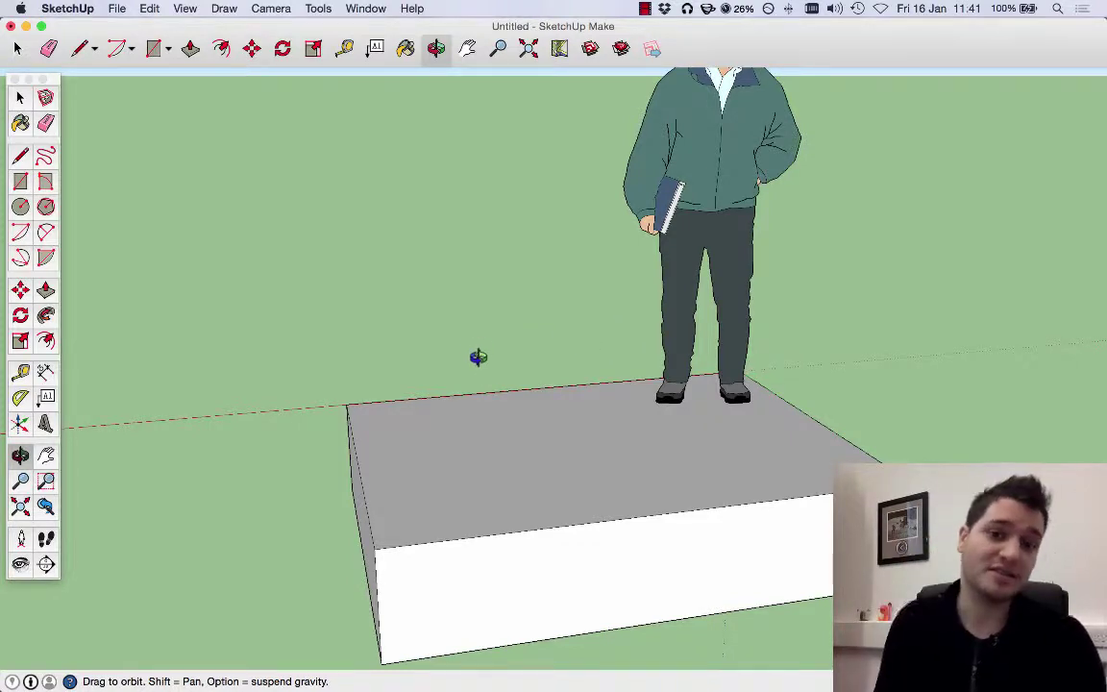
pyautogui.moveTo(470, 349); pyautogui.dragTo(562, 304)
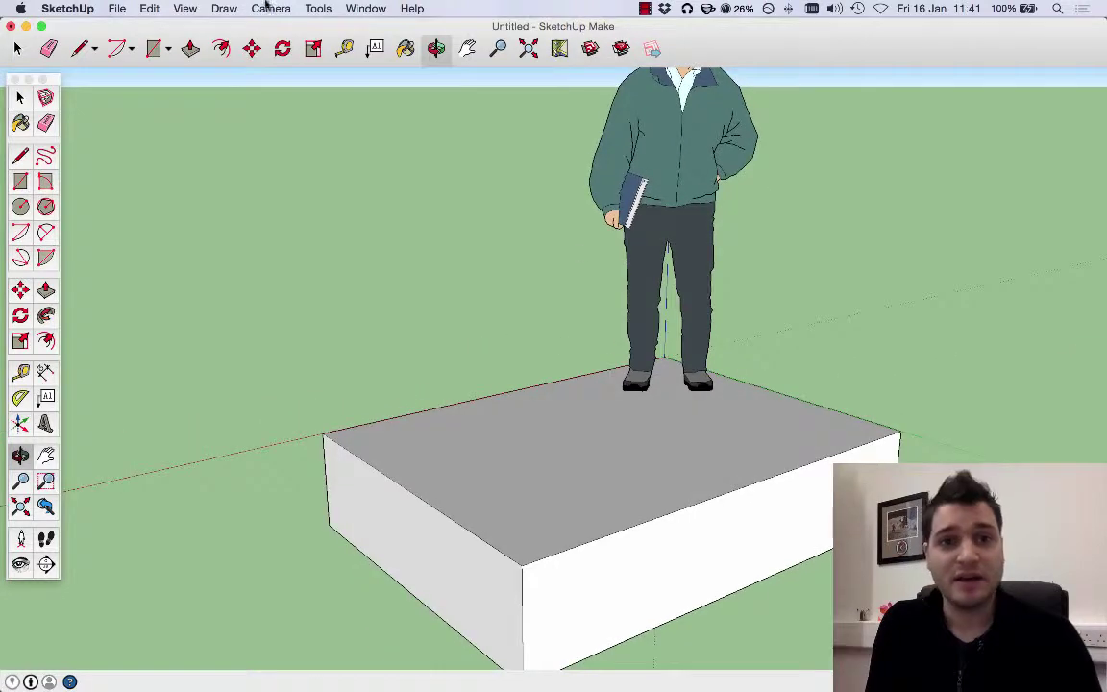
# With the Rectangle tool active, orbit to look down on the box top from the front
pyautogui.click(19, 182)
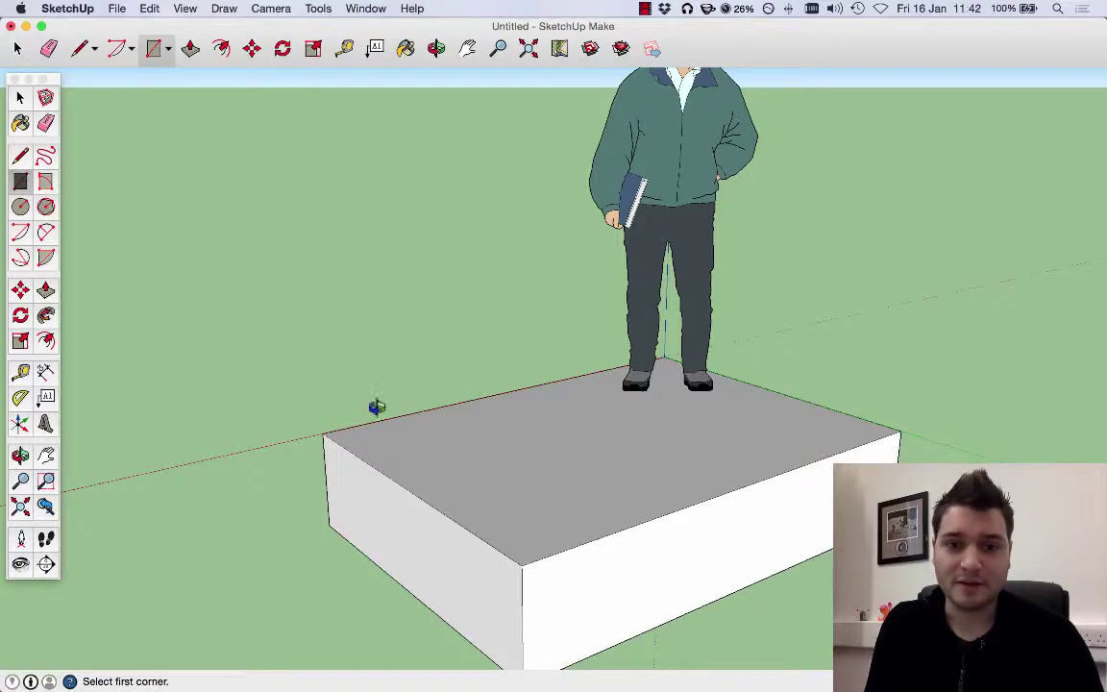
pyautogui.moveTo(376, 407); pyautogui.dragTo(779, 464, button='middle')
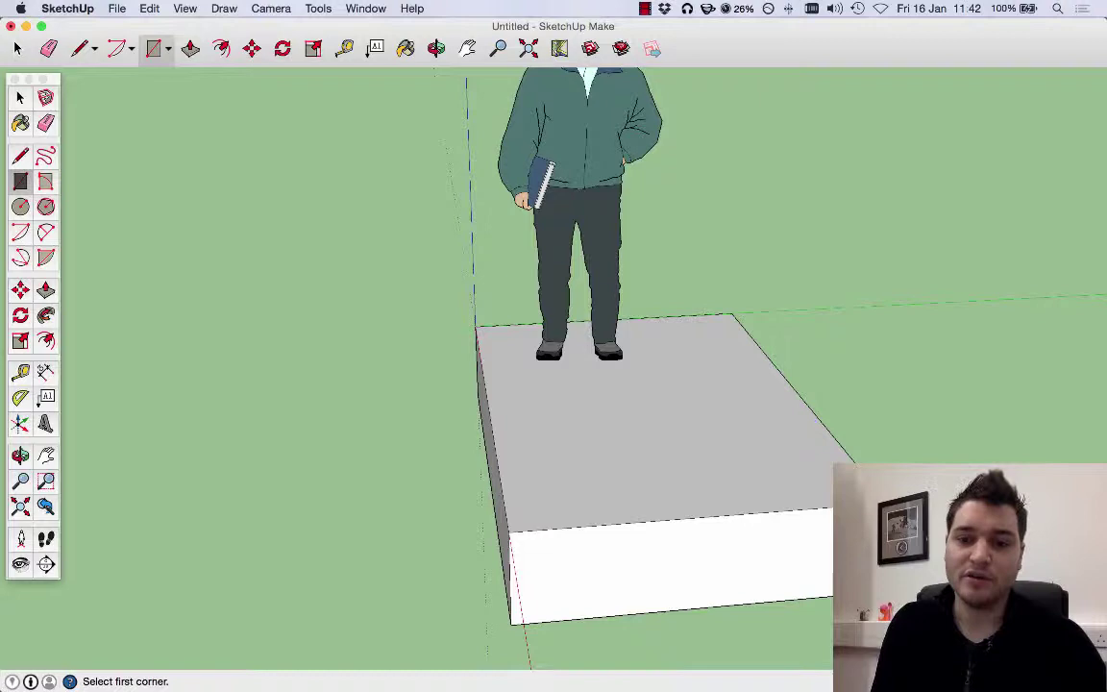
pyautogui.click(704, 570)
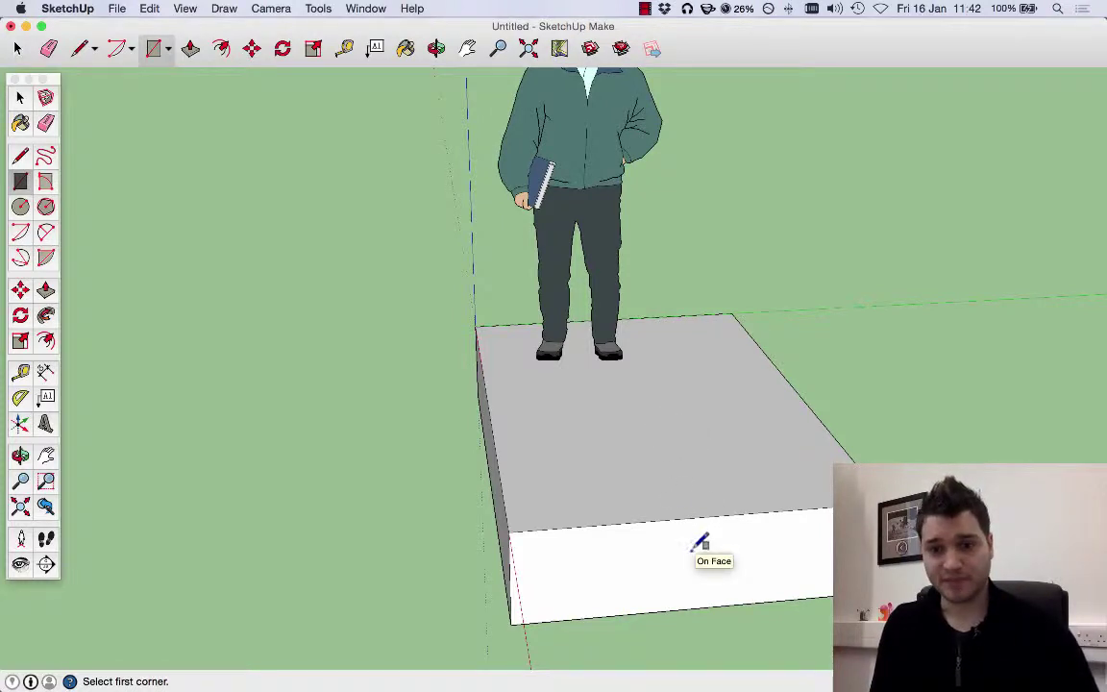
# Draw a rectangle outline on the box's top face
pyautogui.click(581, 468)
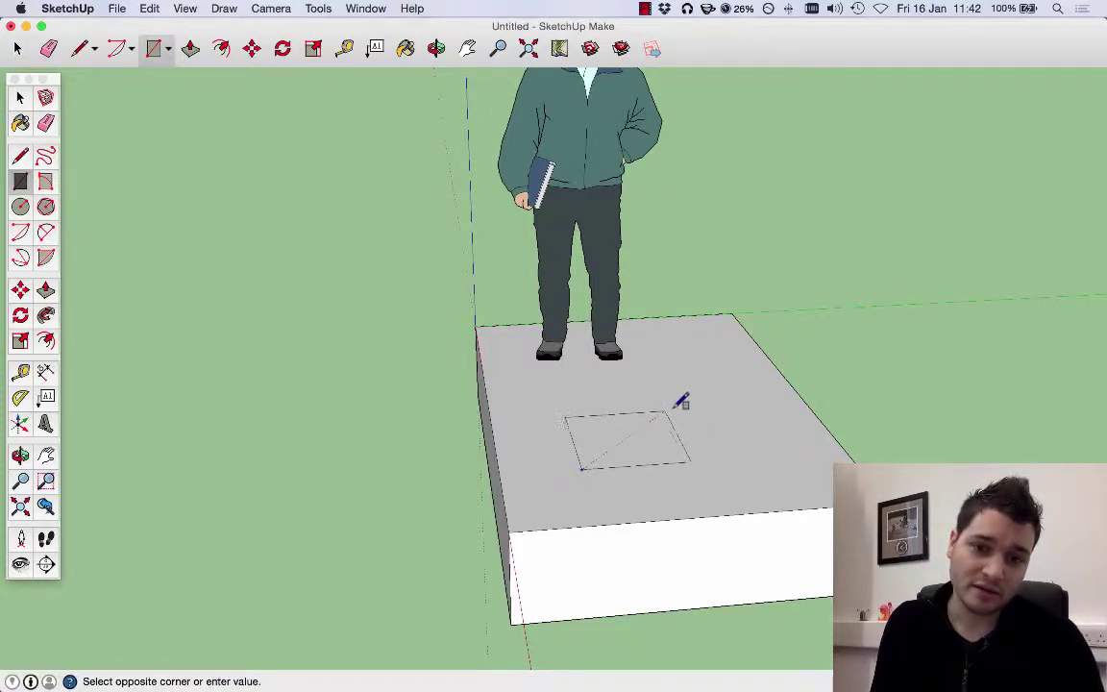
pyautogui.click(748, 396)
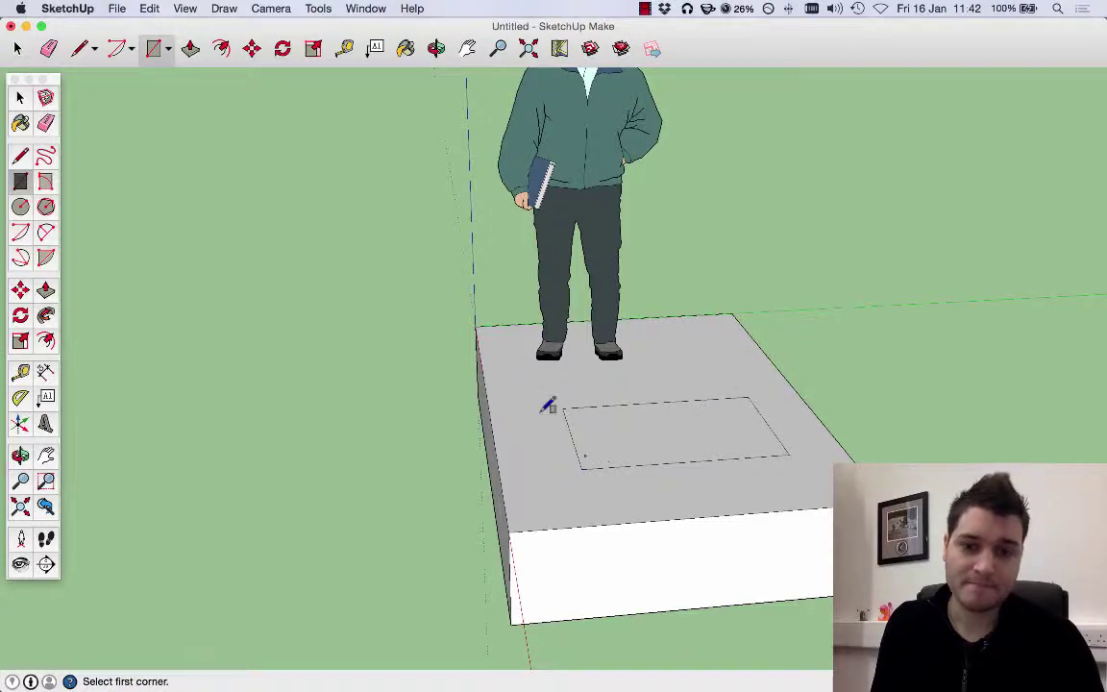
pyautogui.moveTo(622, 484); pyautogui.dragTo(745, 423, button='middle')
# Draw a rectangle outline on the base's front side face
pyautogui.click(712, 511)
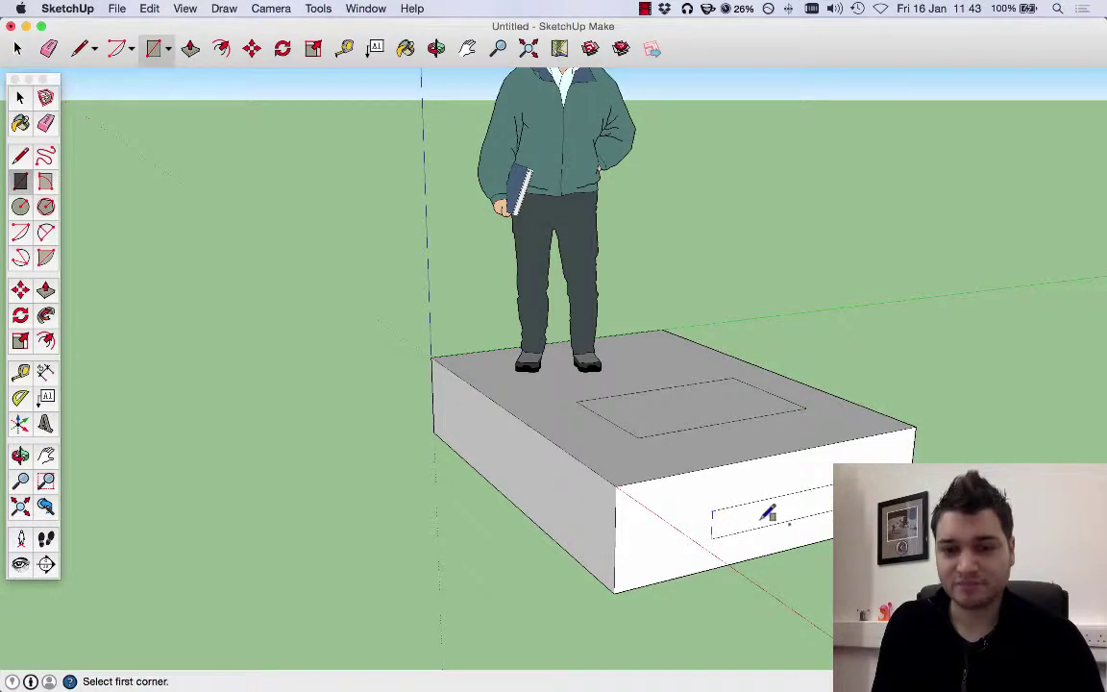
pyautogui.moveTo(769, 514); pyautogui.dragTo(616, 482, button='middle')
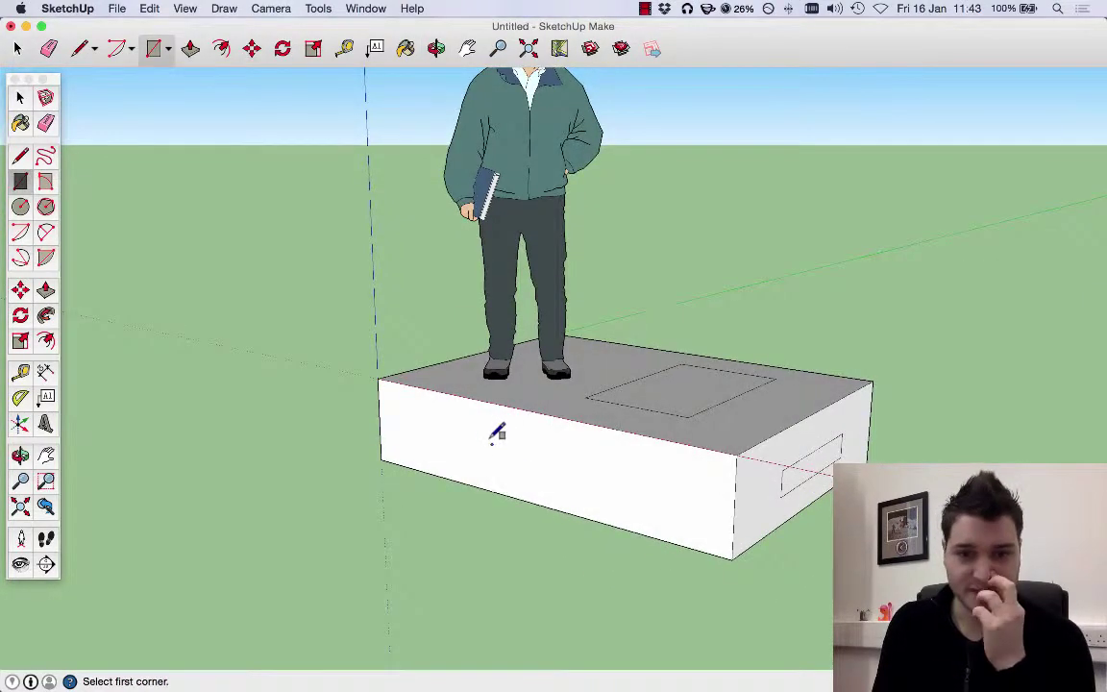
pyautogui.click(451, 414)
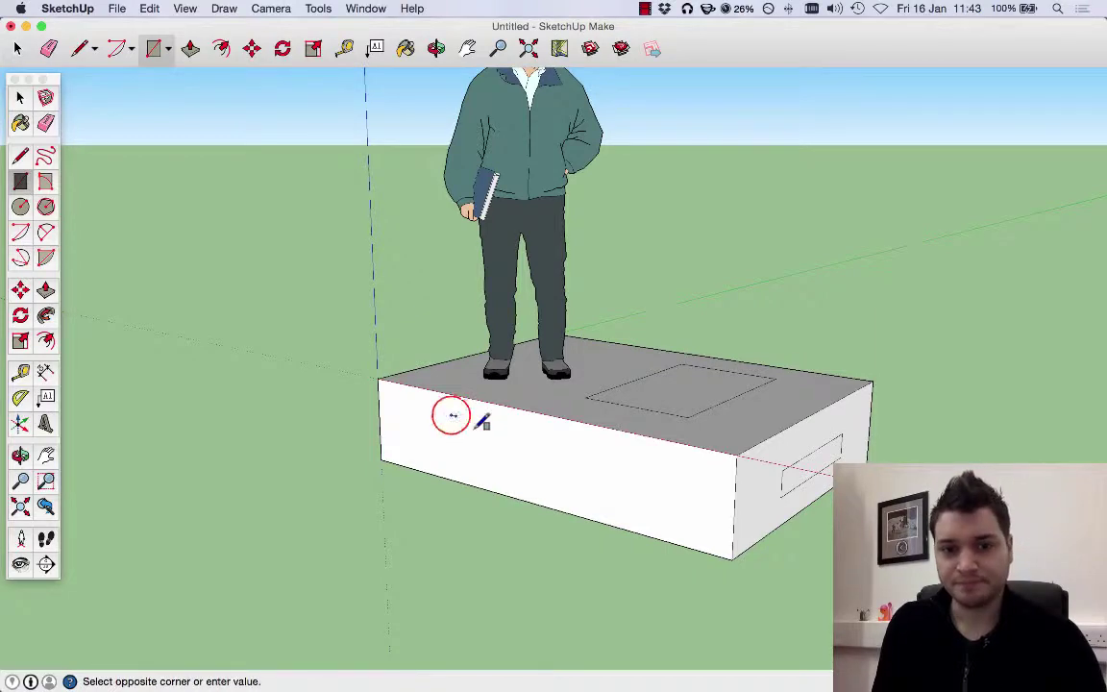
pyautogui.click(595, 476)
pyautogui.moveTo(786, 416); pyautogui.dragTo(269, 425, button='middle')
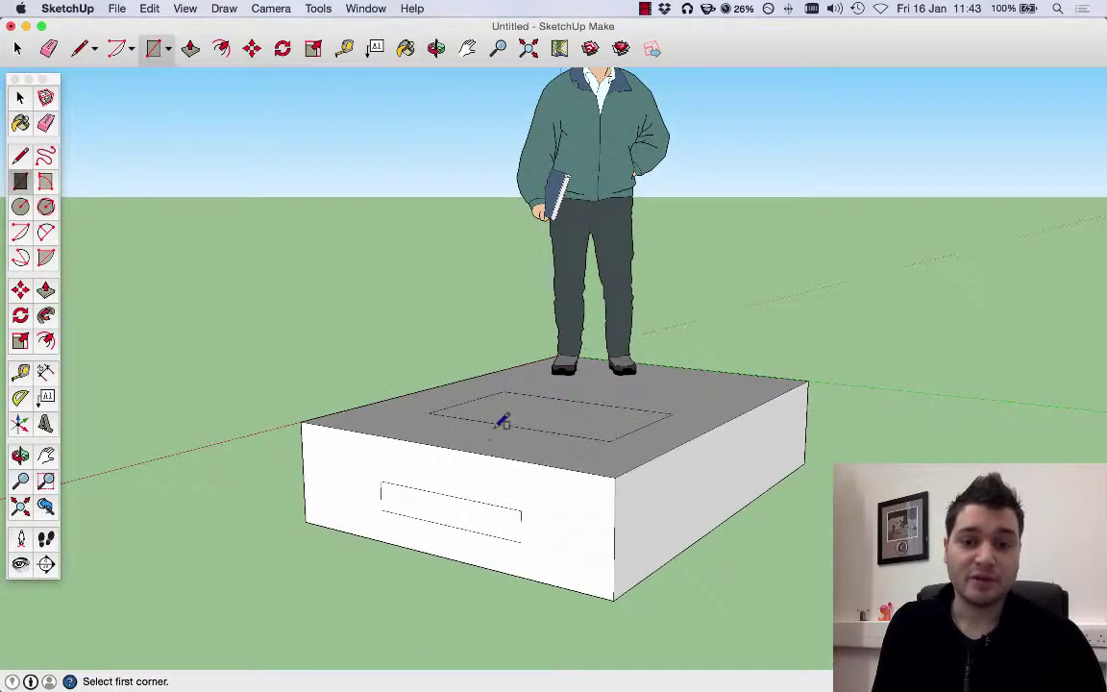
# Draw a large rectangle on the other long side, from its top corner to near the bottom edge
pyautogui.moveTo(501, 421); pyautogui.dragTo(280, 411, button='middle')
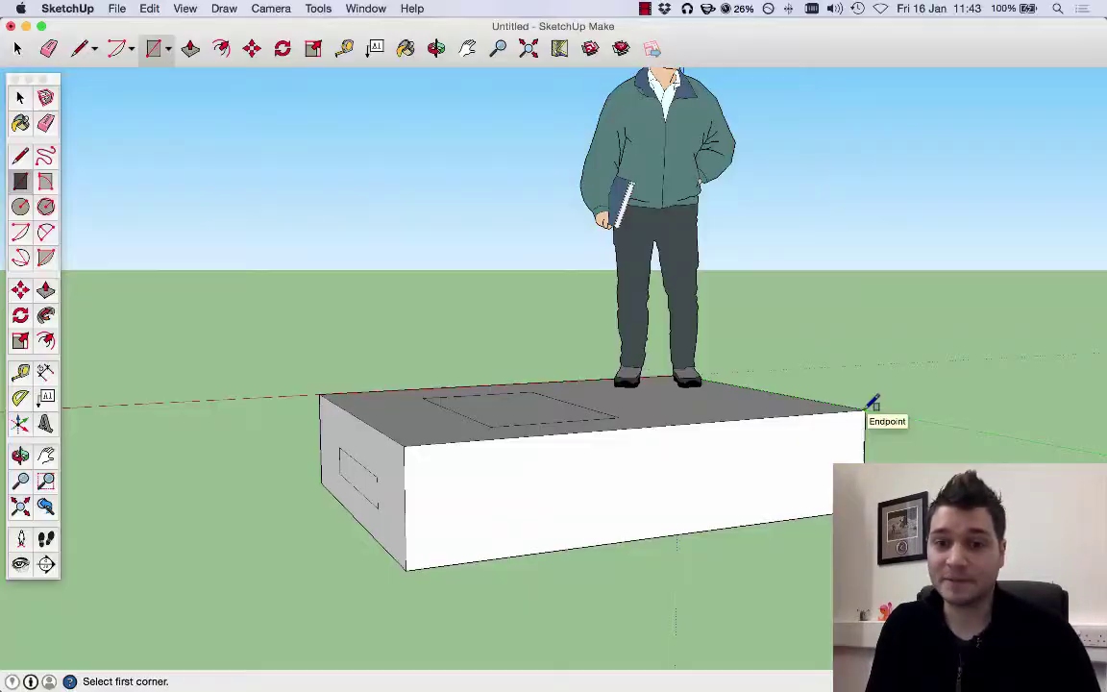
pyautogui.moveTo(872, 403)
pyautogui.mouseDown(button='middle')
pyautogui.moveTo(816, 457)
pyautogui.moveTo(861, 423)
pyautogui.mouseUp(button='middle')
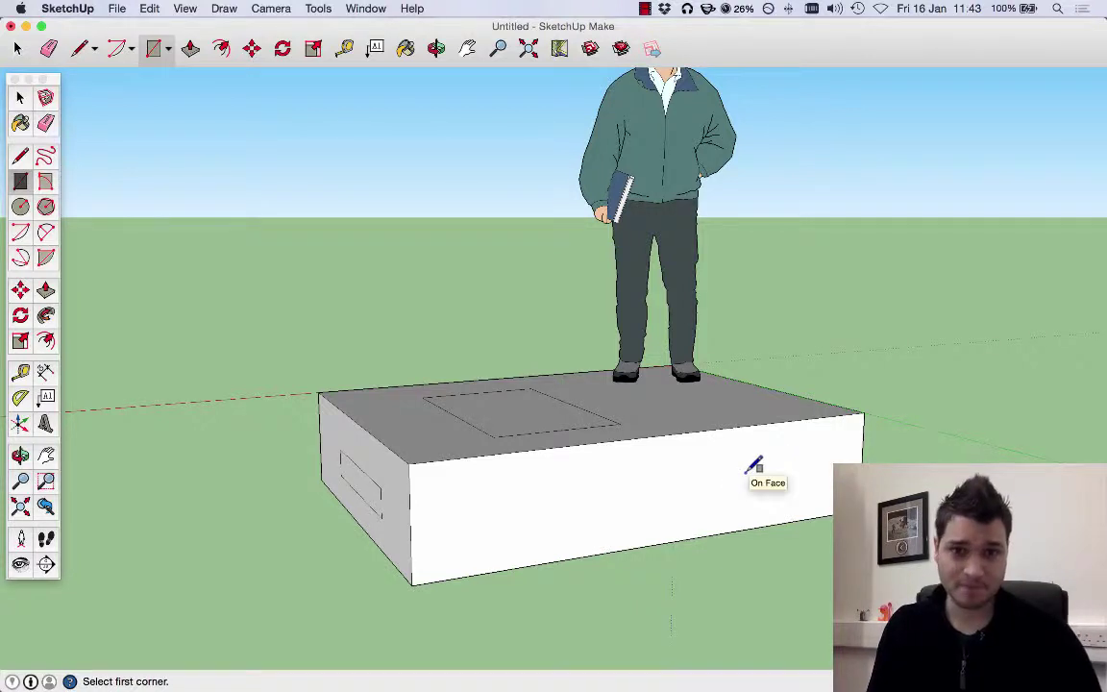
pyautogui.click(863, 414)
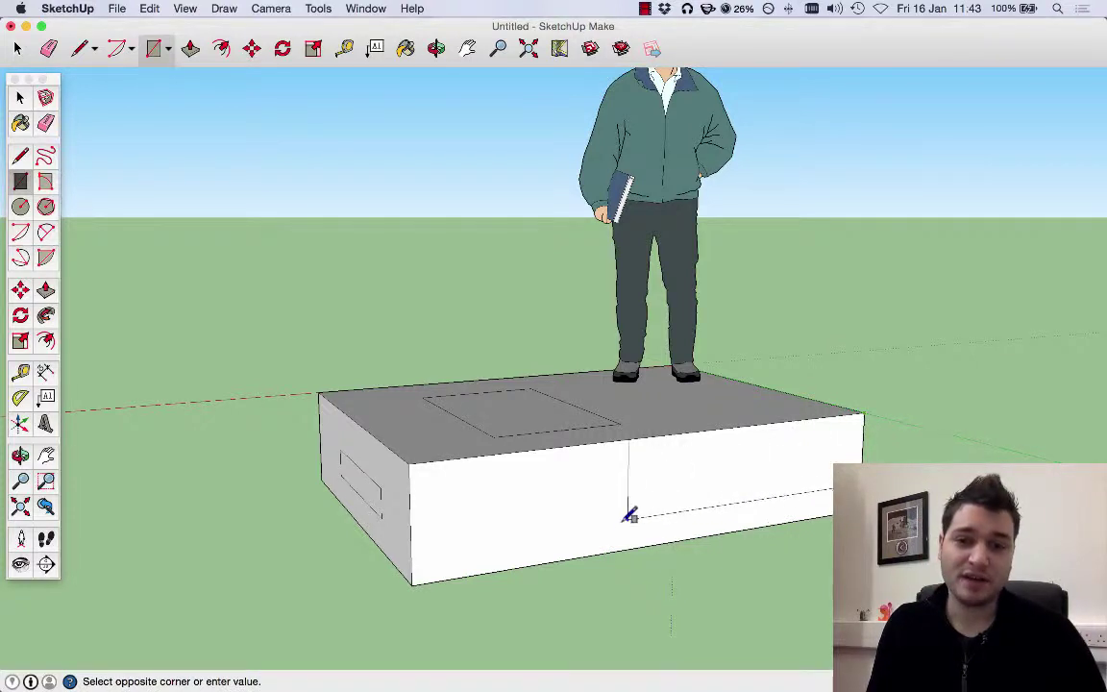
pyautogui.click(445, 551)
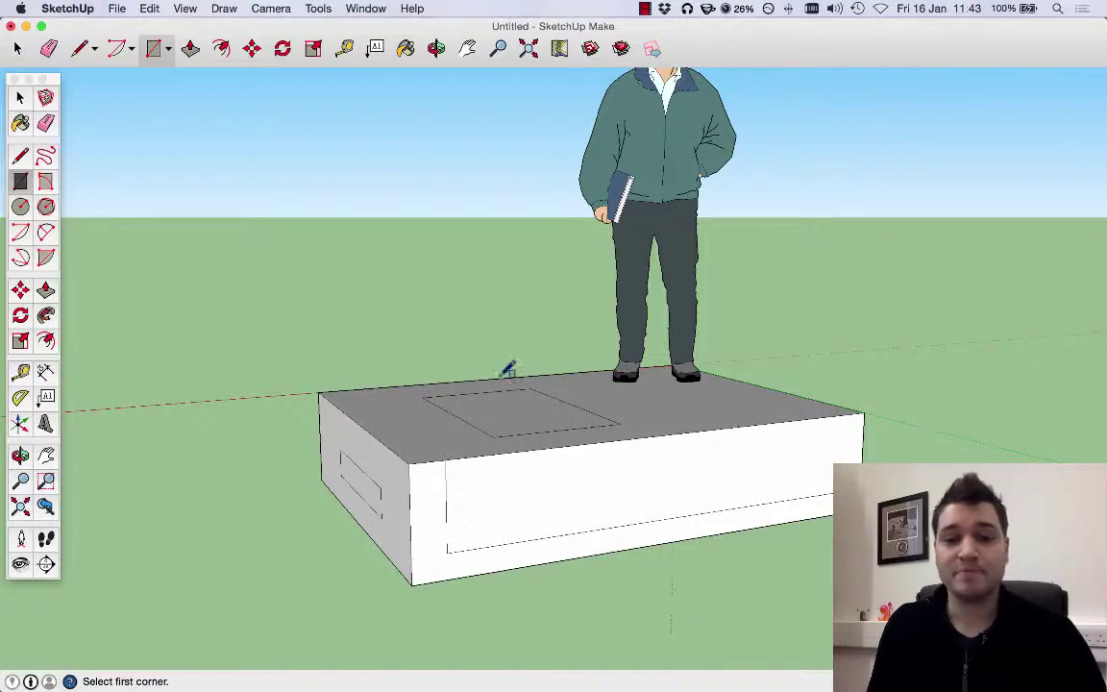
pyautogui.moveTo(468, 415); pyautogui.dragTo(649, 528, button='middle')
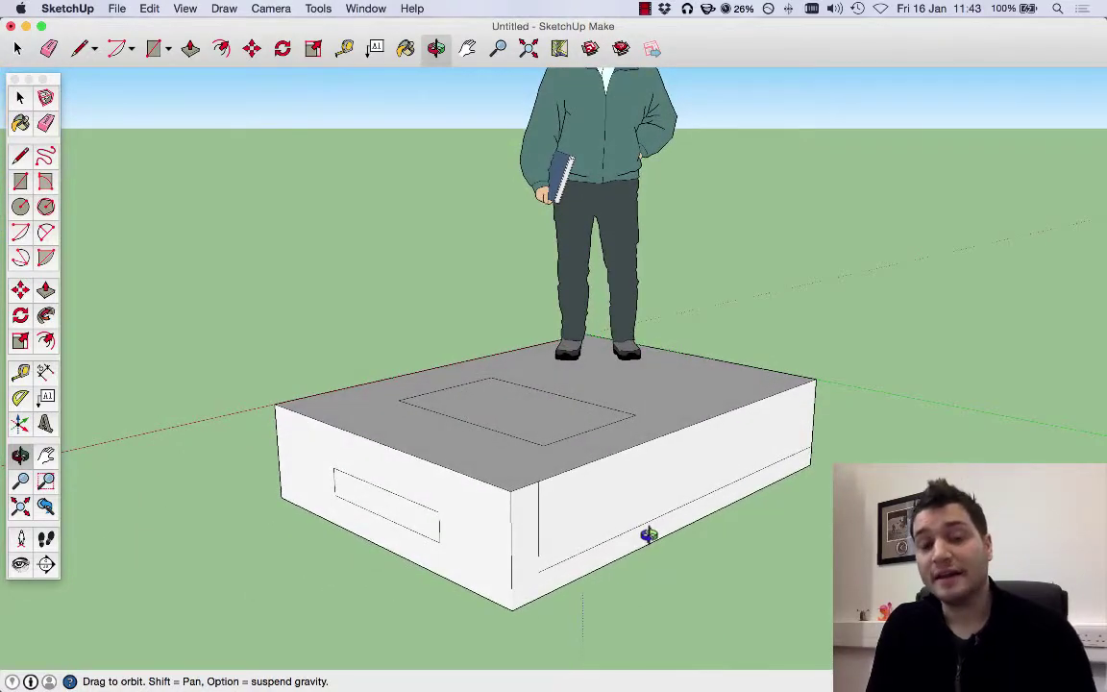
pyautogui.press('r')
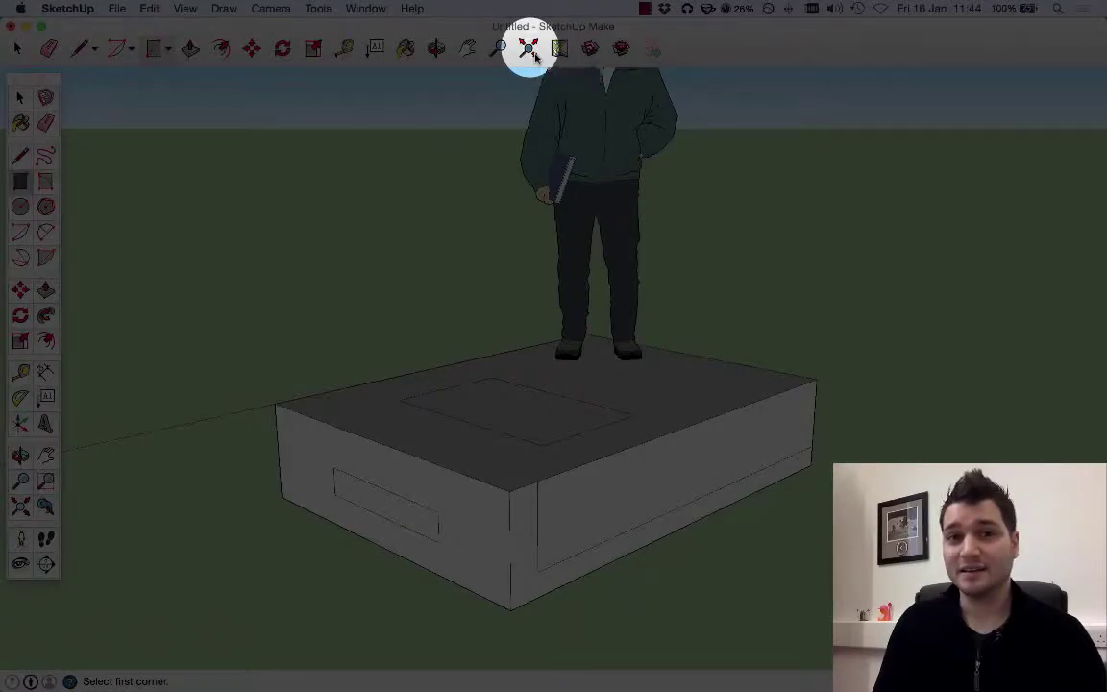
pyautogui.click(535, 55)
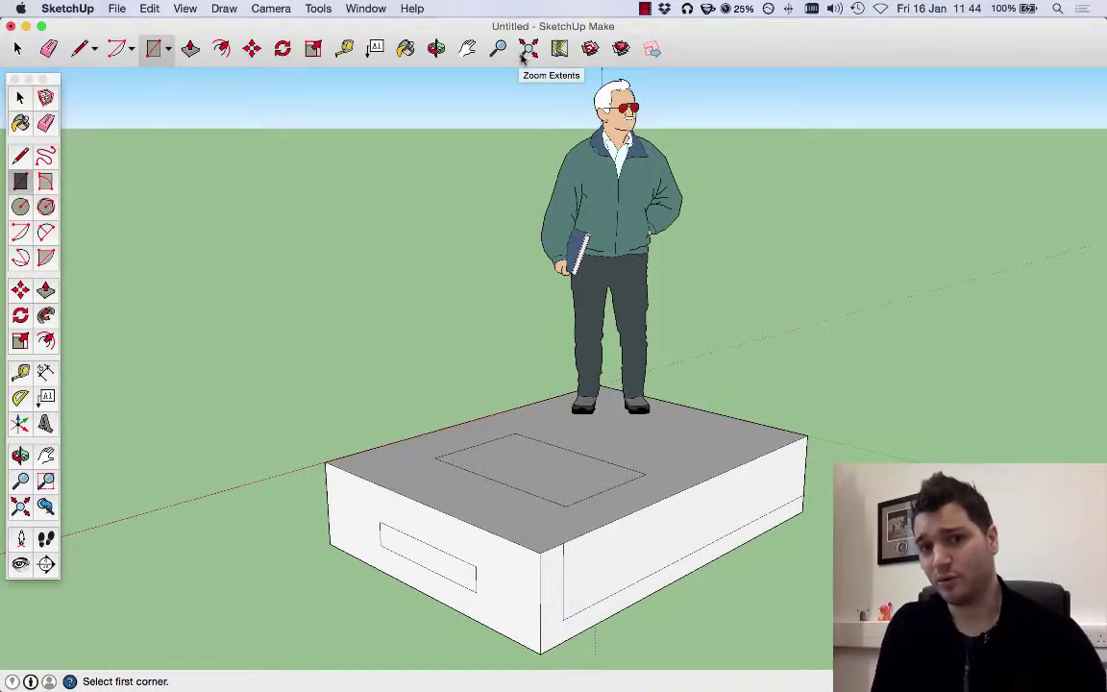
pyautogui.scroll(10, 600, 481)
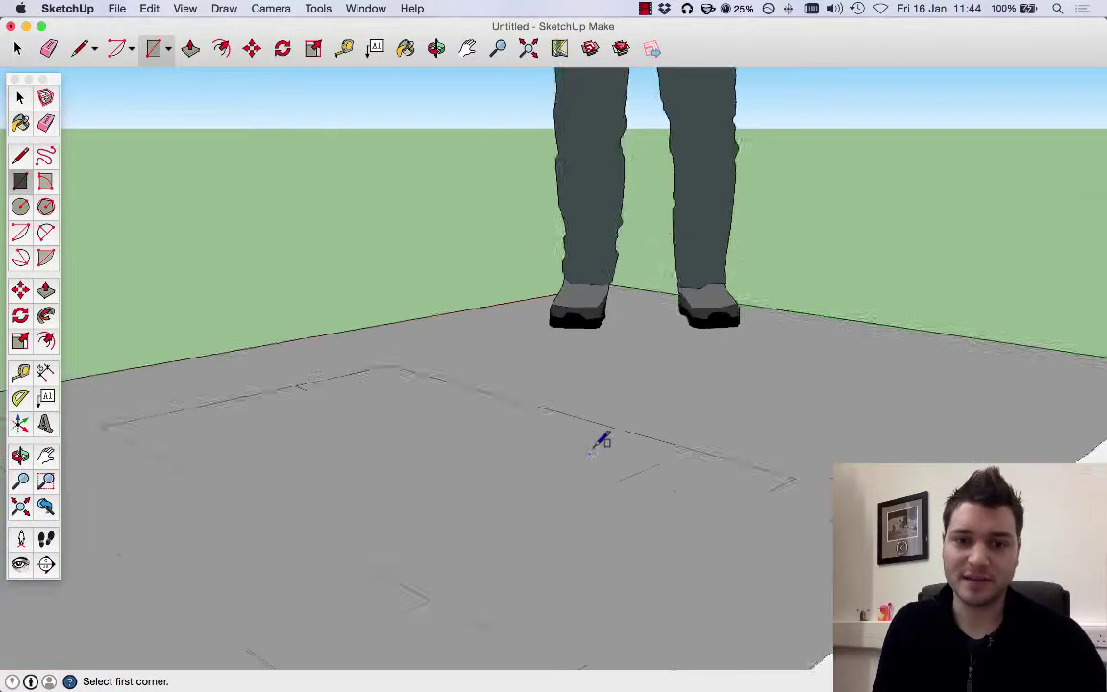
pyautogui.moveTo(530, 416); pyautogui.dragTo(360, 75, button='middle')
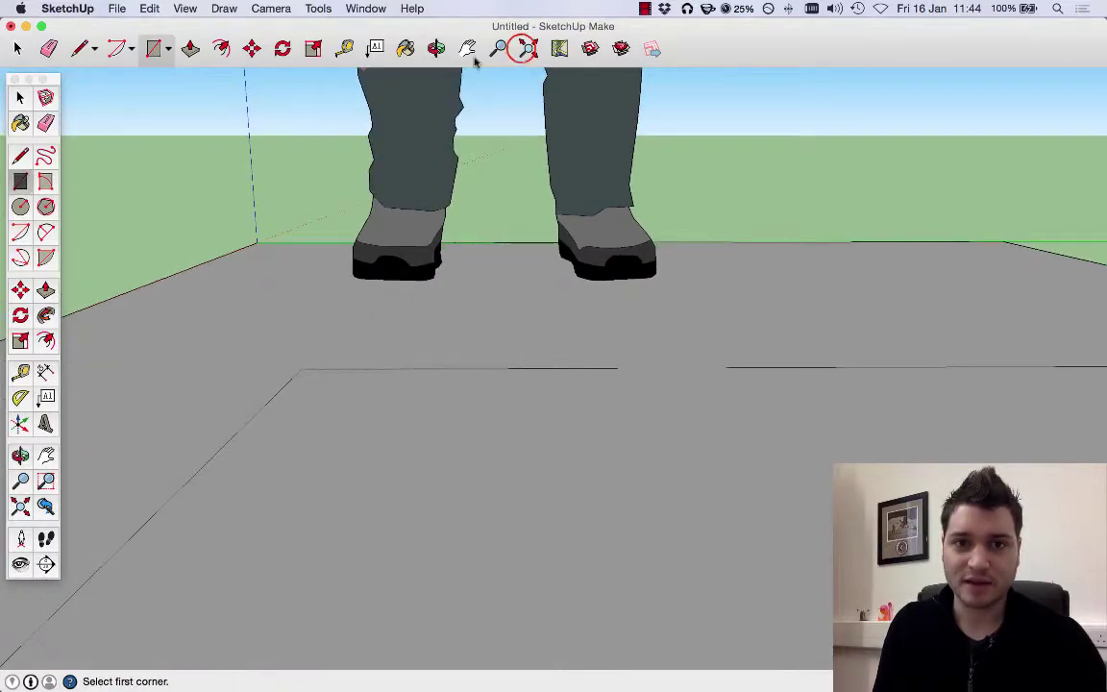
pyautogui.click(527, 49)
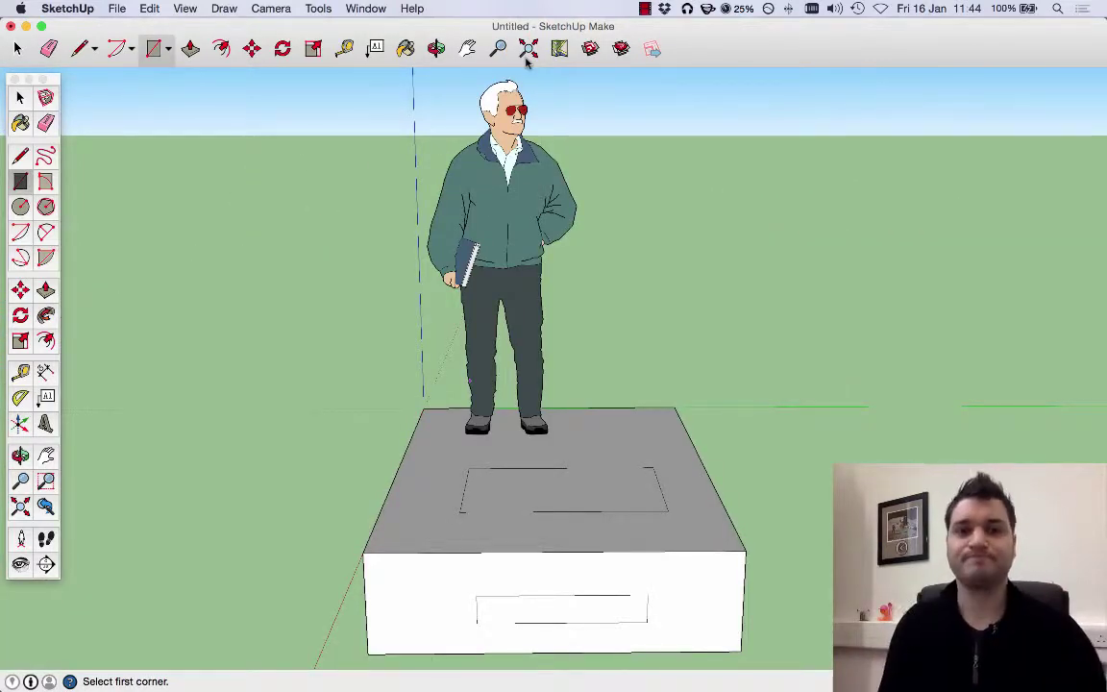
pyautogui.moveTo(652, 361); pyautogui.dragTo(422, 350, button='middle')
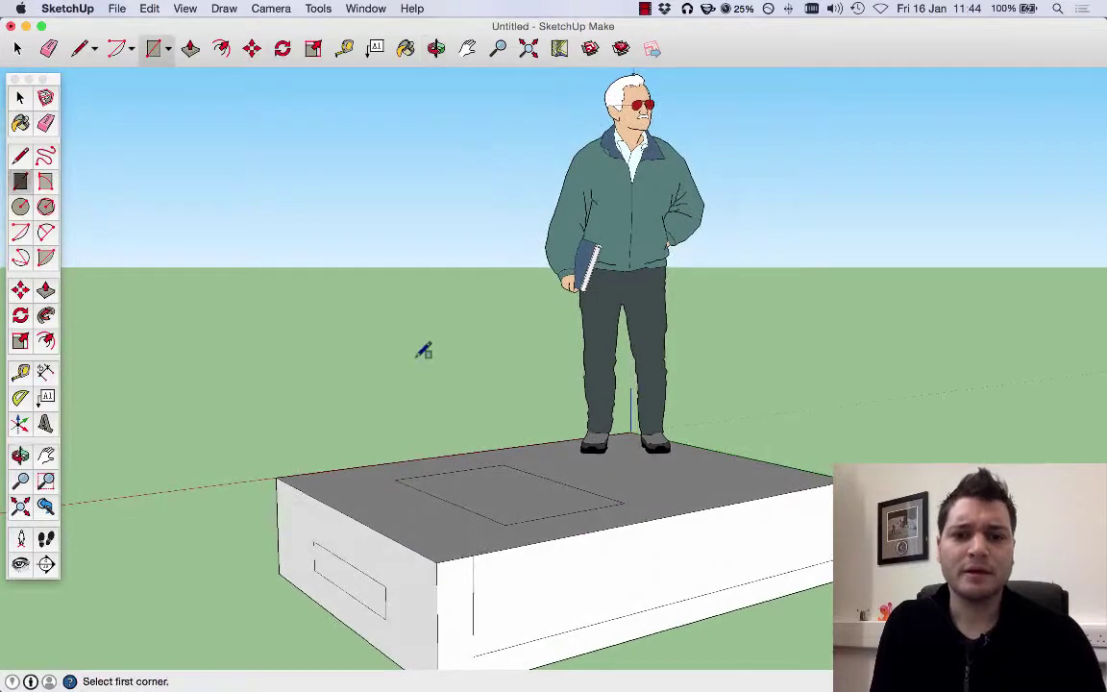
pyautogui.scroll(-3, 478, 318)
pyautogui.scroll(2, 499, 475)
pyautogui.moveTo(499, 475); pyautogui.dragTo(474, 522, button='middle')
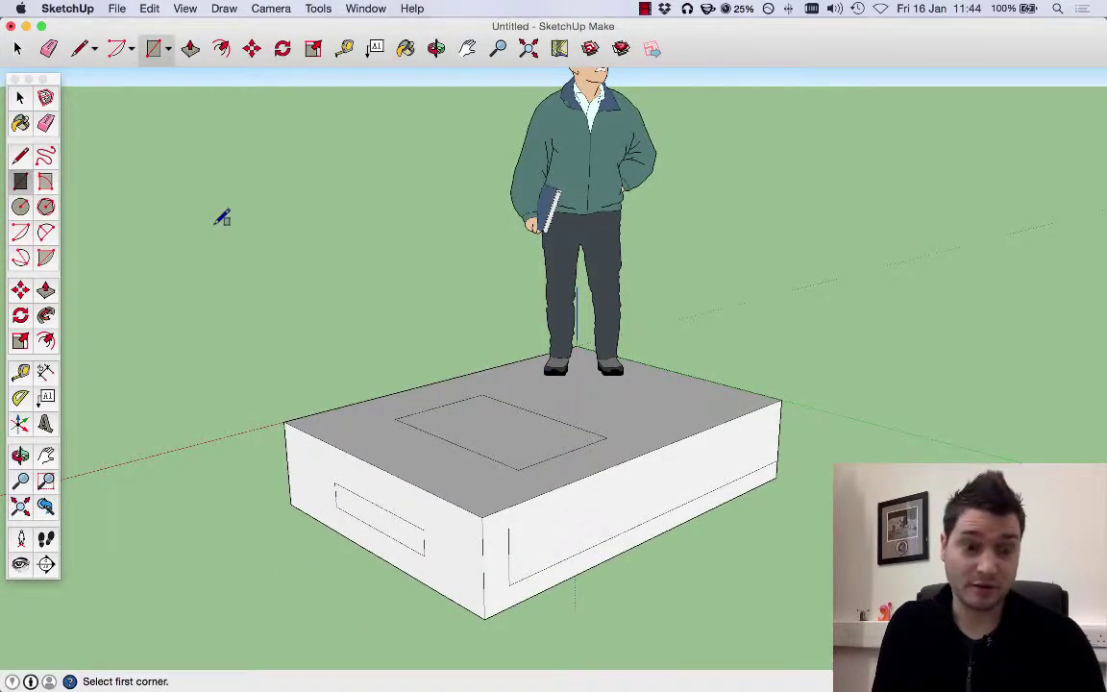
# Push/Pull the rectangle on the base top upward into a tall block beside the figure
pyautogui.click(46, 292)
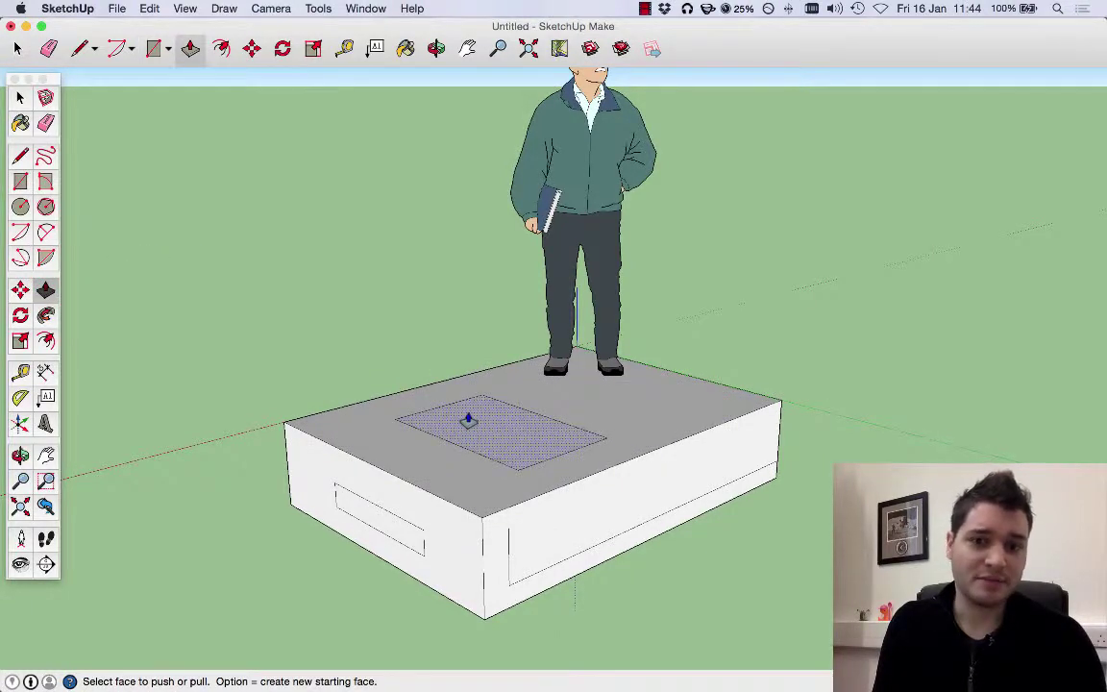
pyautogui.click(468, 417)
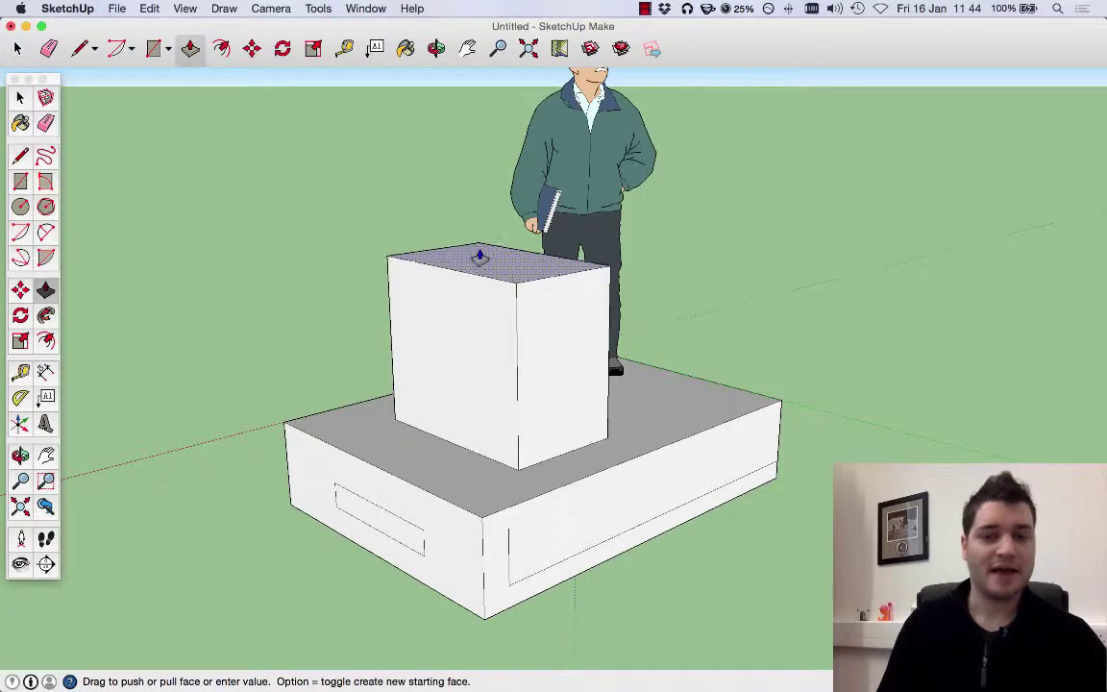
pyautogui.click(475, 253)
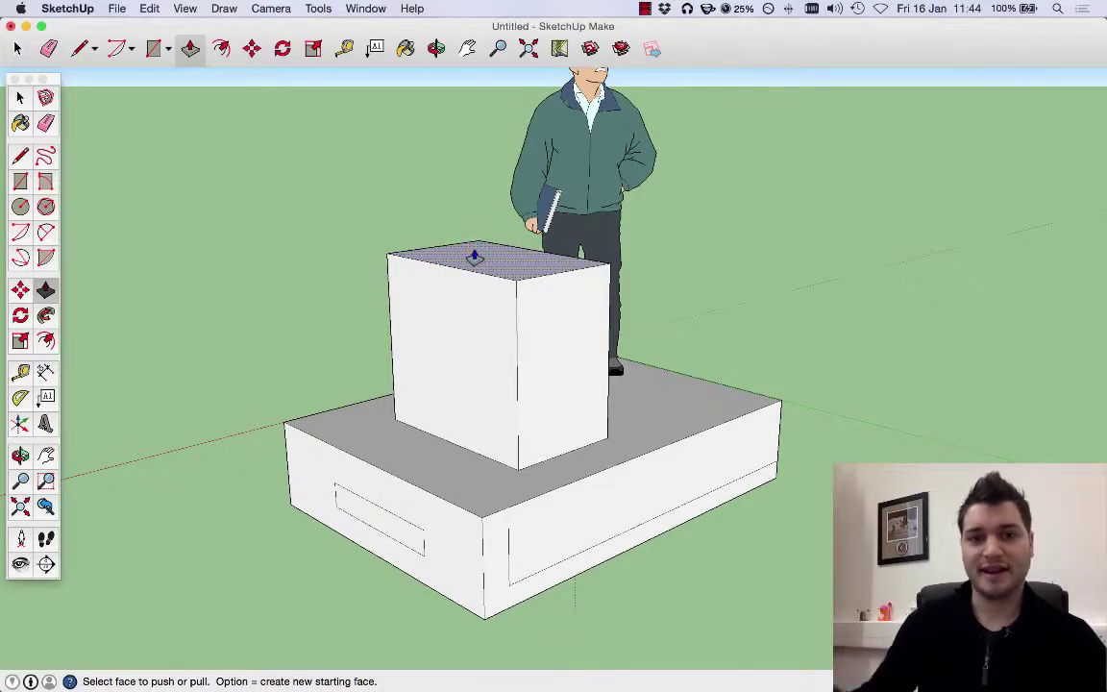
pyautogui.click(466, 255)
pyautogui.click(384, 262)
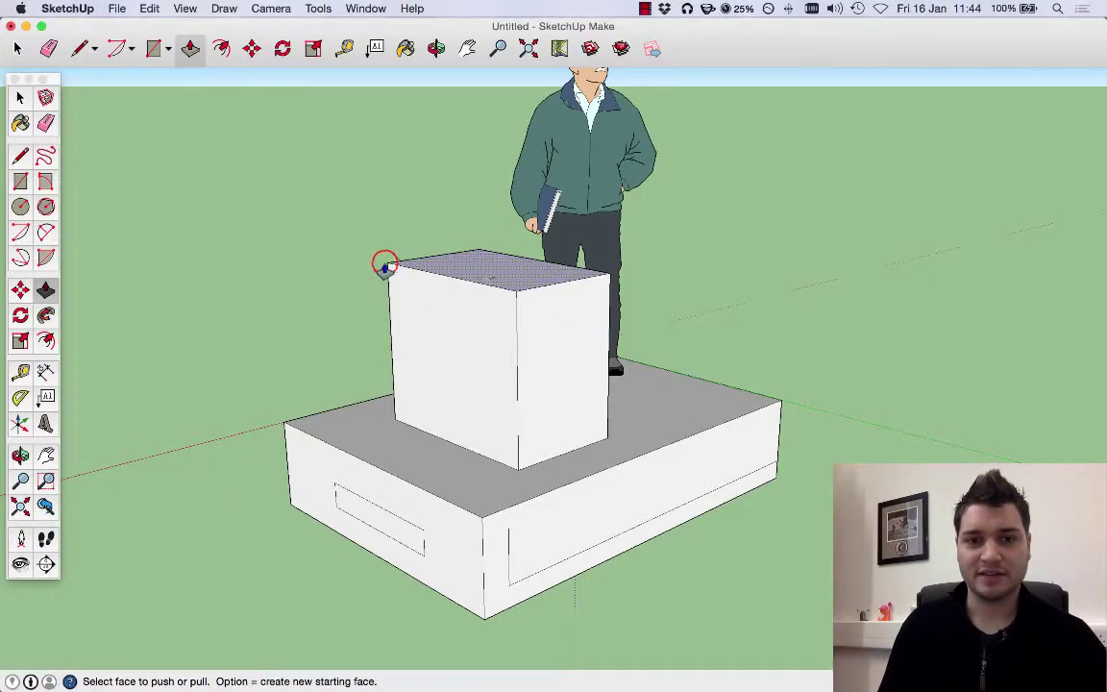
pyautogui.moveTo(731, 294); pyautogui.dragTo(626, 480, button='middle')
# Push the base's top face down, then pull it back up to a new height
pyautogui.scroll(-3, 622, 457)
pyautogui.scroll(3, 553, 278)
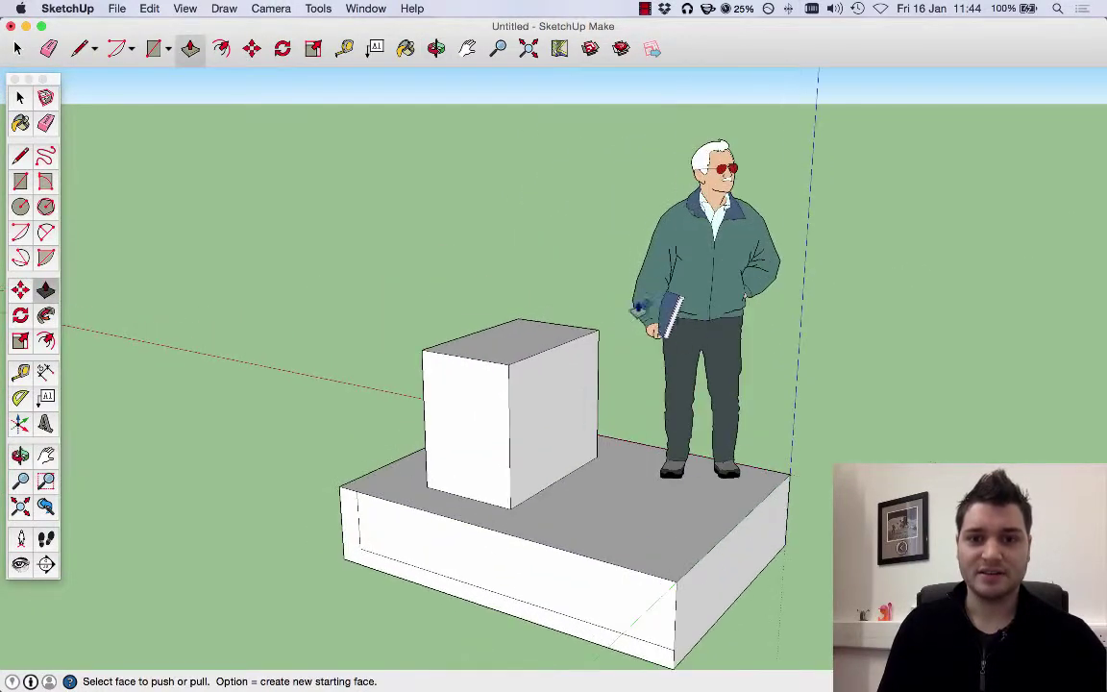
pyautogui.moveTo(553, 279); pyautogui.dragTo(631, 321, button='middle')
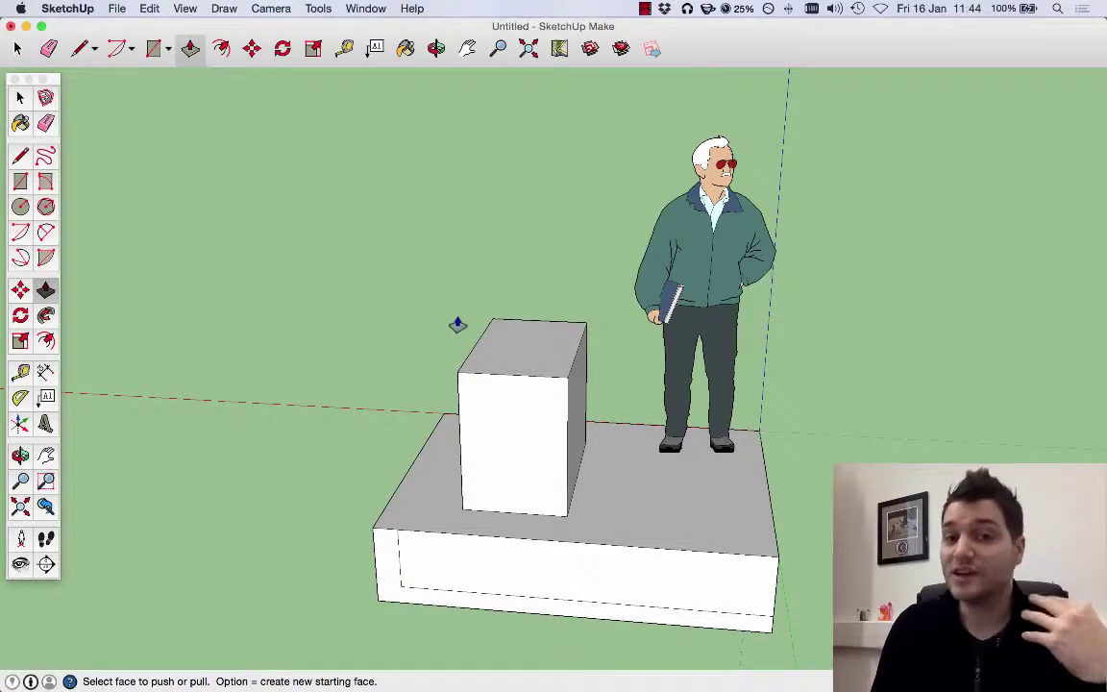
pyautogui.moveTo(420, 363); pyautogui.dragTo(507, 359, button='middle')
pyautogui.moveTo(442, 459); pyautogui.dragTo(467, 482, button='middle')
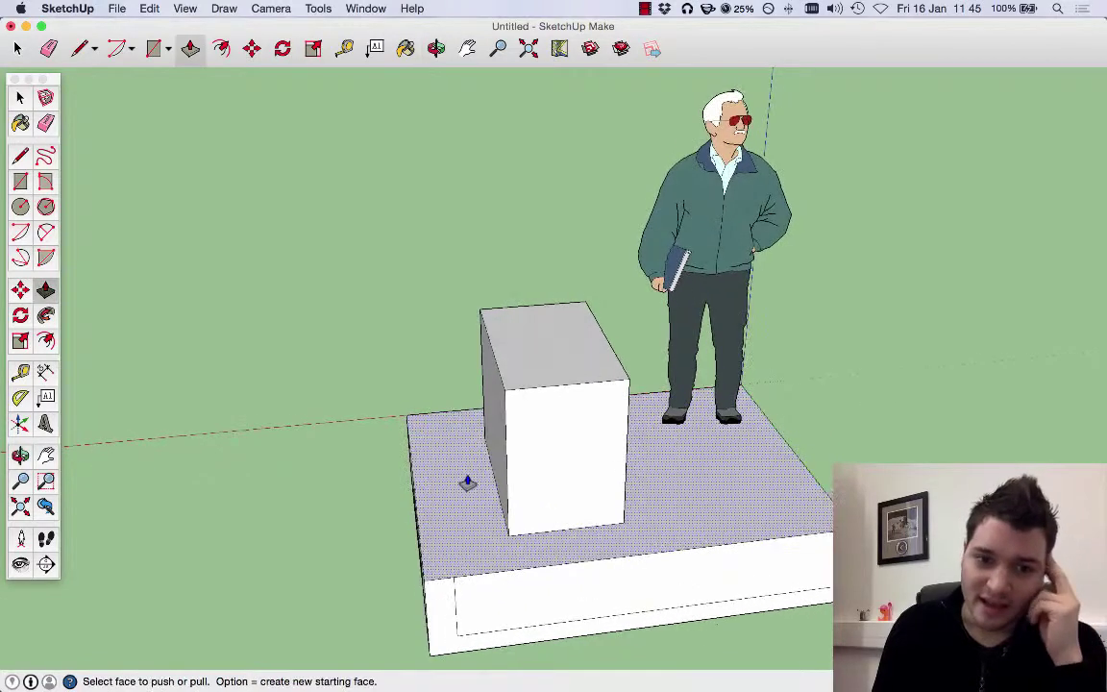
pyautogui.click(712, 490)
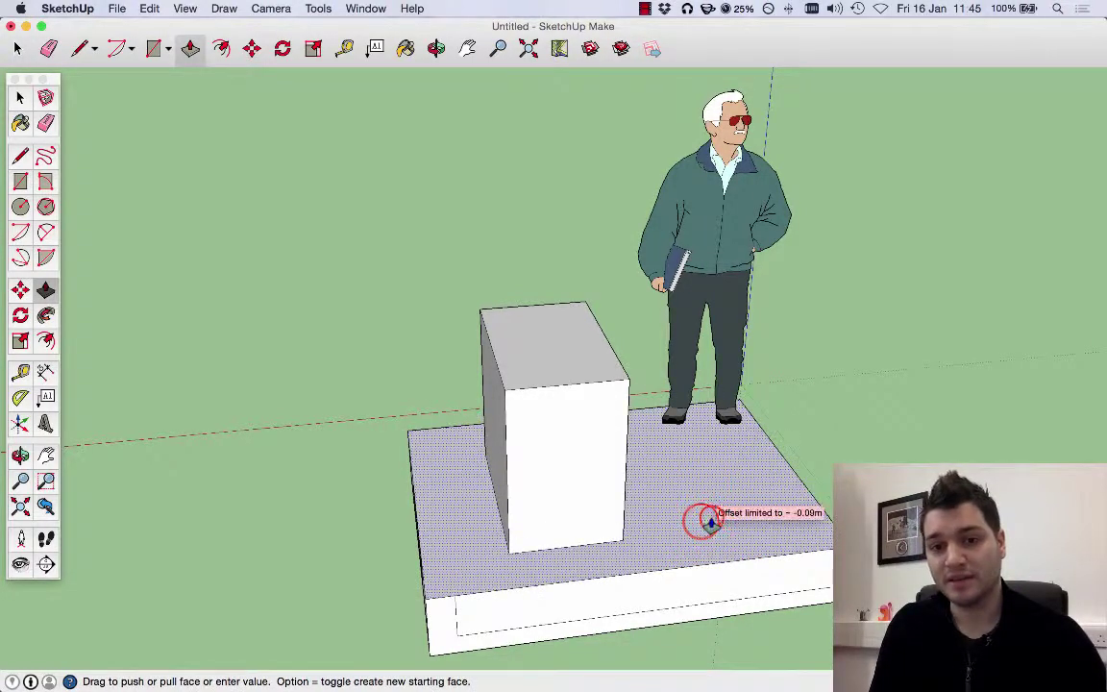
pyautogui.click(709, 516)
pyautogui.click(700, 523)
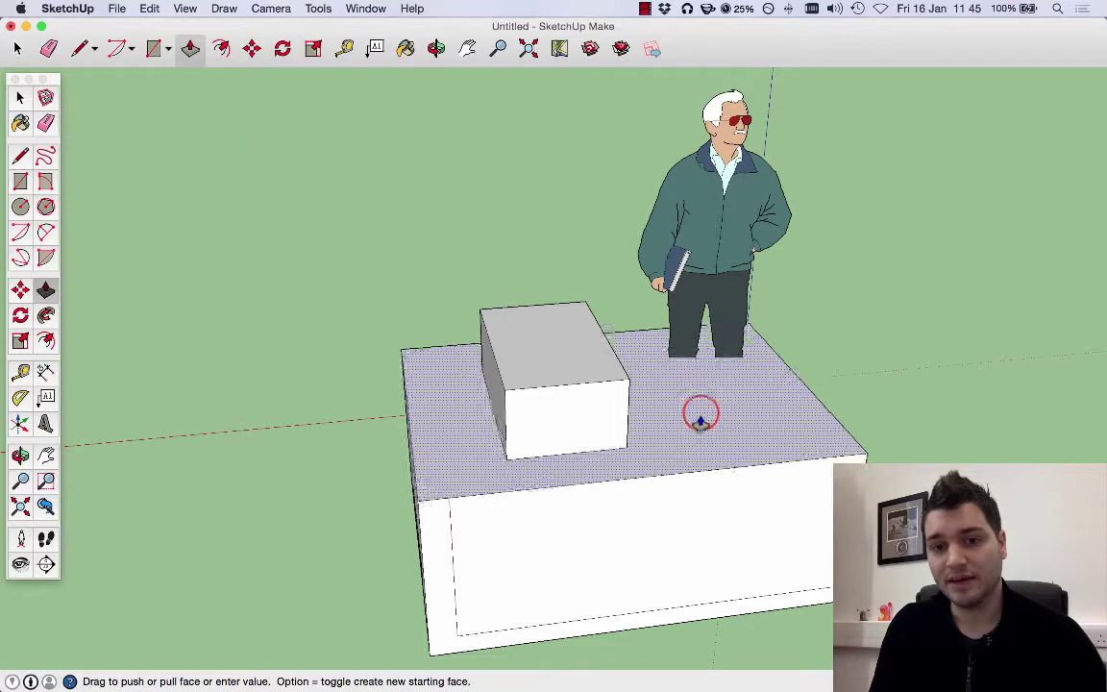
pyautogui.click(700, 416)
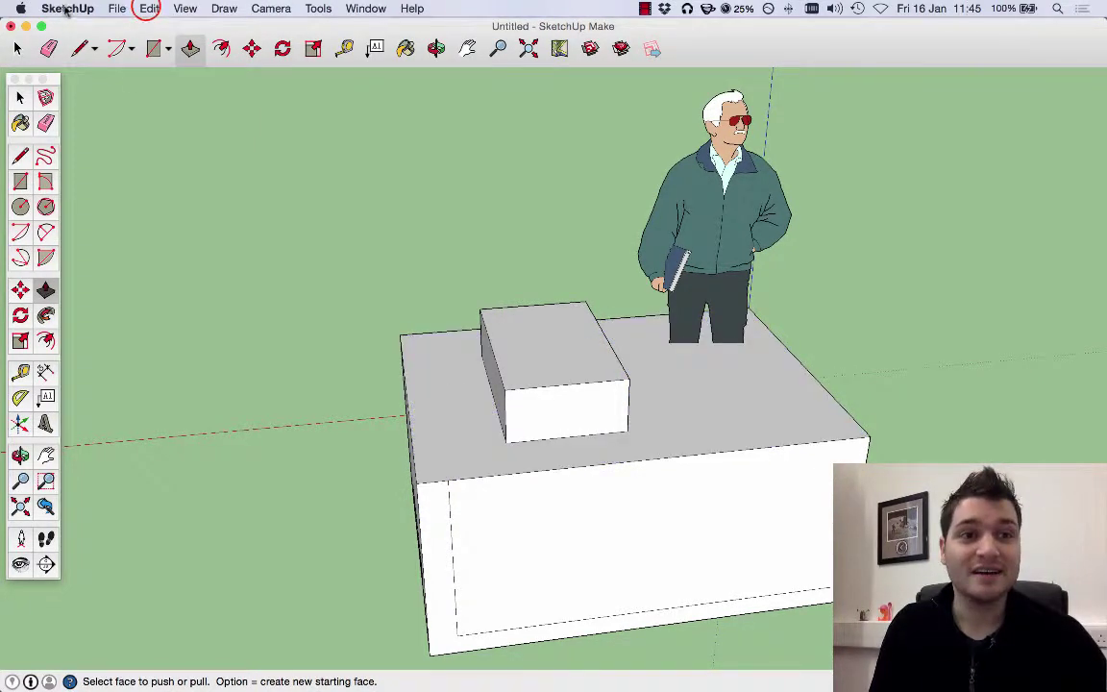
# Undo the last two push/pull edits on the base with Edit > Undo
pyautogui.click(147, 9)
pyautogui.click(156, 27)
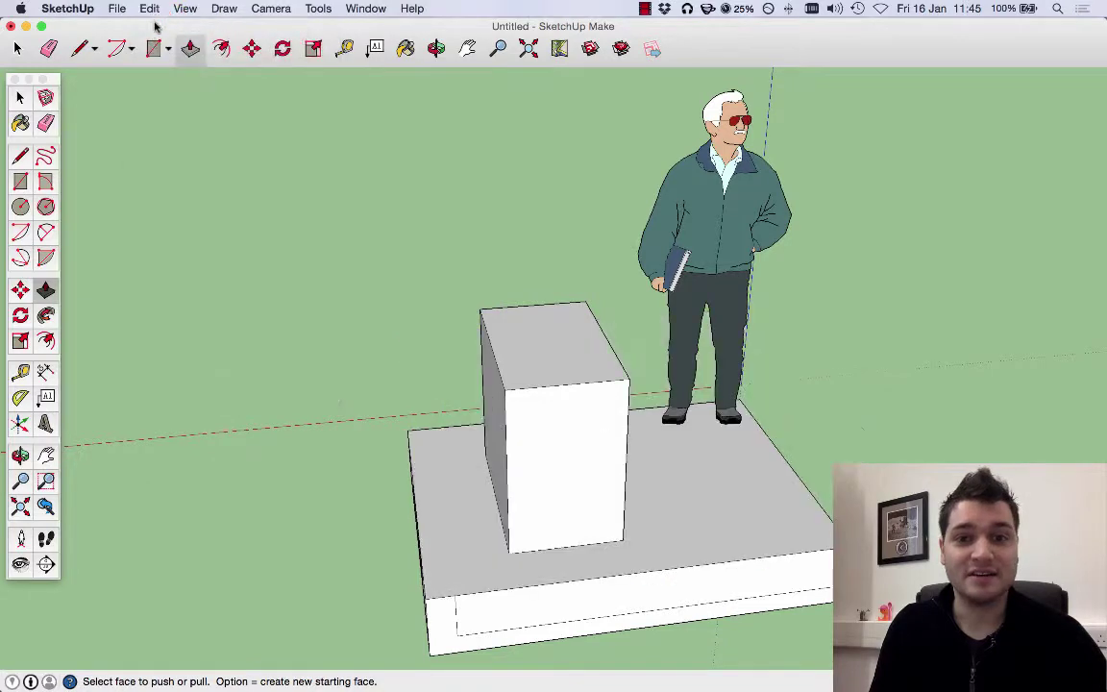
pyautogui.moveTo(507, 351); pyautogui.dragTo(314, 187, button='middle')
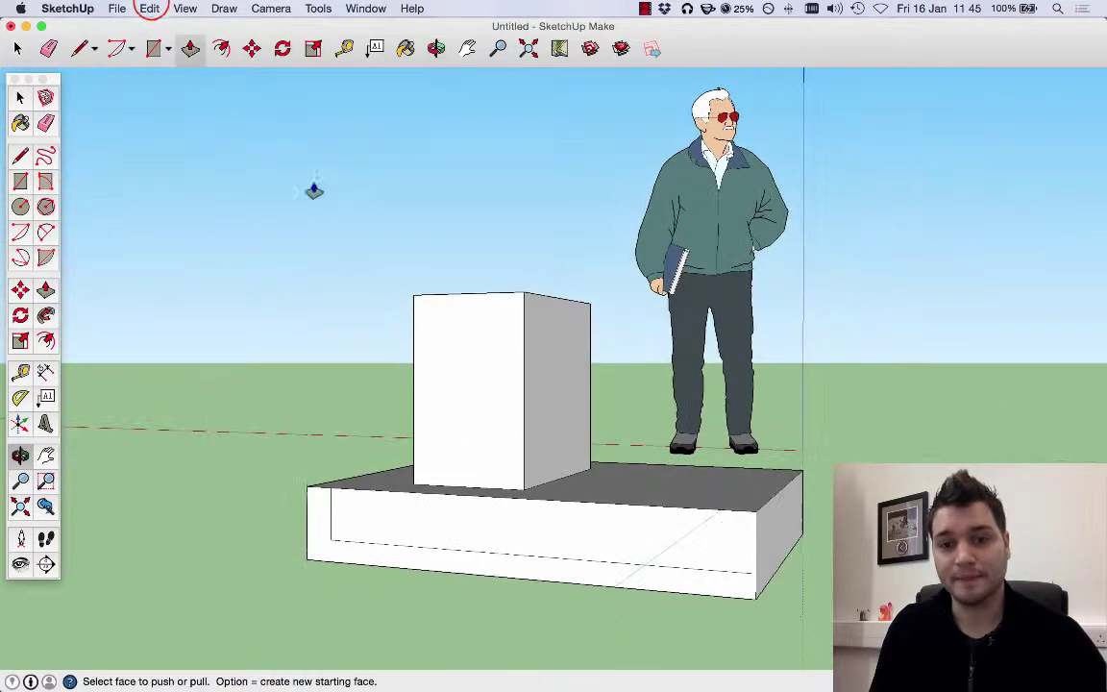
pyautogui.click(149, 9)
pyautogui.click(156, 27)
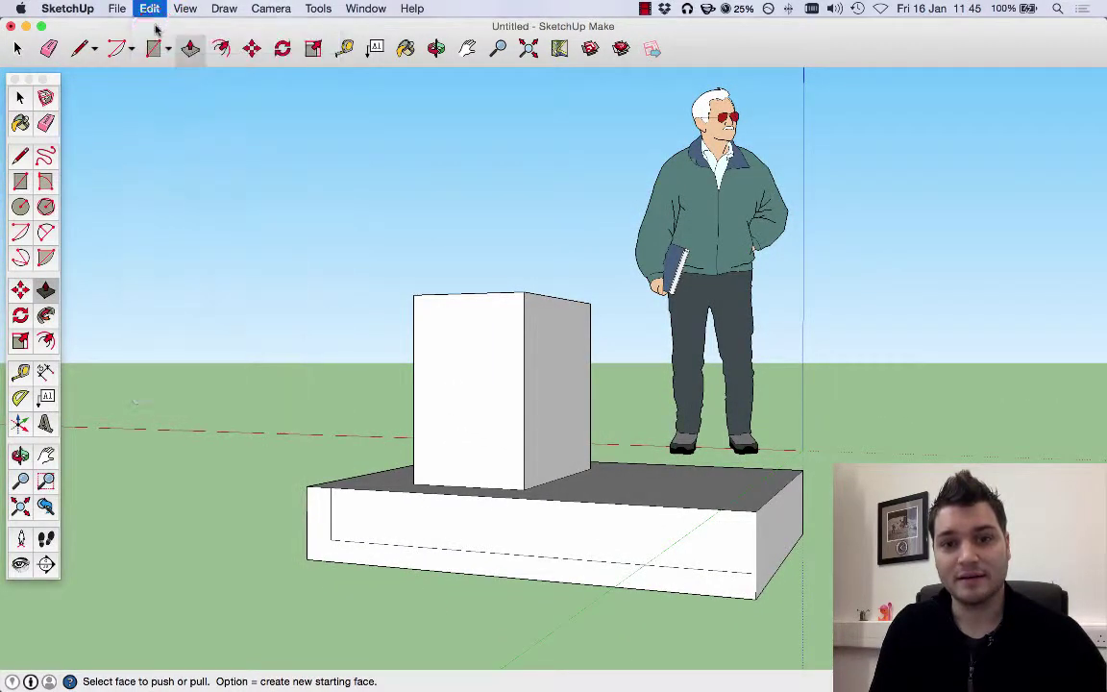
# Pull the box's left face outward and push its top face down into a shorter, cube-like box
pyautogui.moveTo(431, 308); pyautogui.dragTo(764, 425, button='middle')
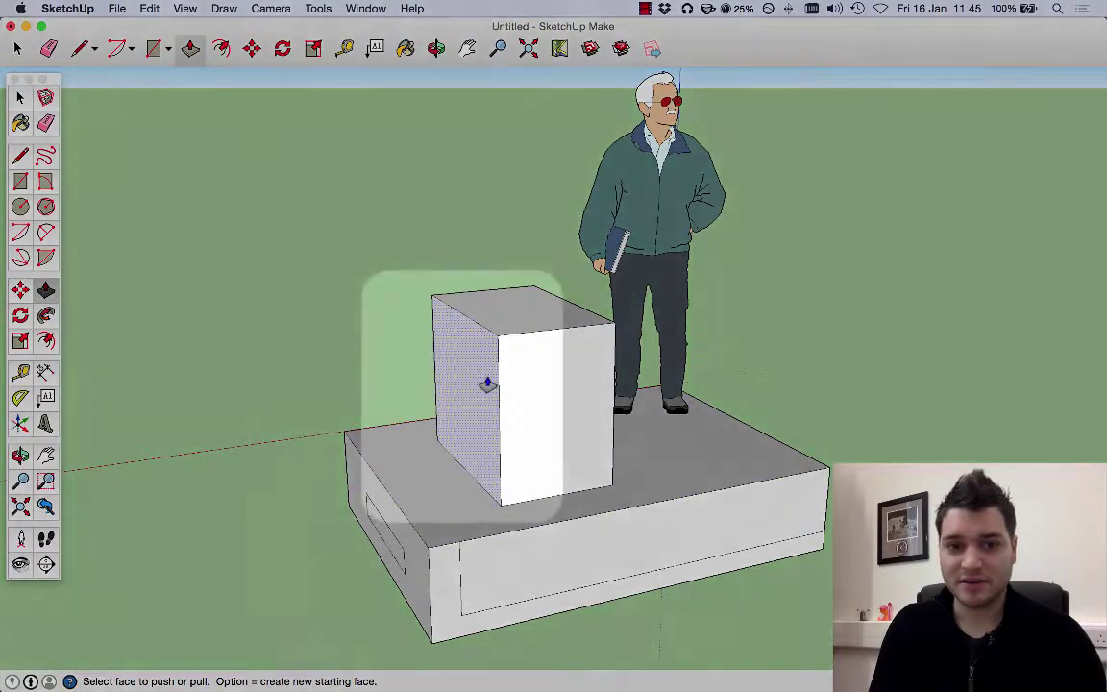
pyautogui.moveTo(487, 385)
pyautogui.mouseDown(button='middle')
pyautogui.moveTo(519, 388)
pyautogui.moveTo(496, 401)
pyautogui.mouseUp(button='middle')
pyautogui.moveTo(569, 420); pyautogui.dragTo(489, 383, button='middle')
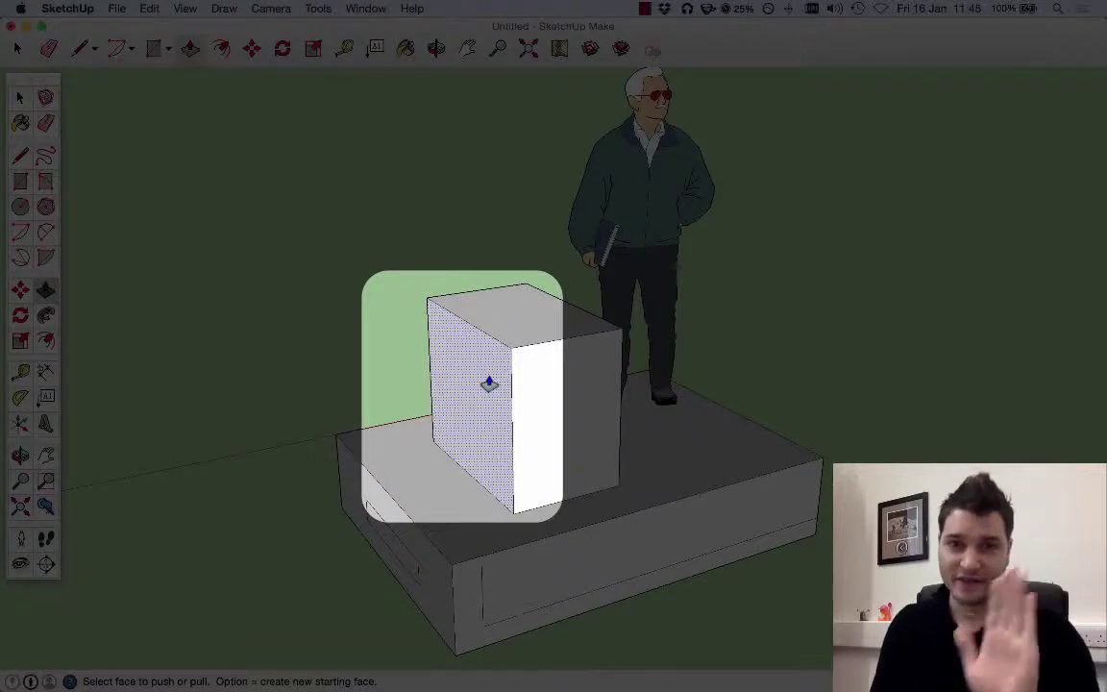
pyautogui.click(489, 384)
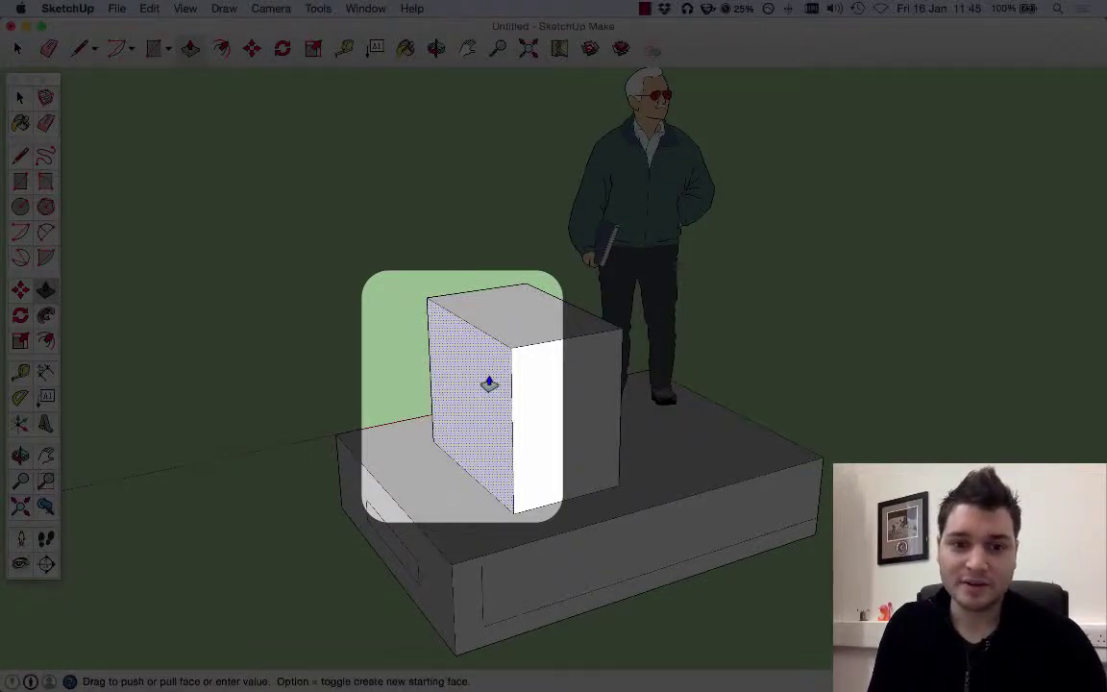
pyautogui.click(443, 404)
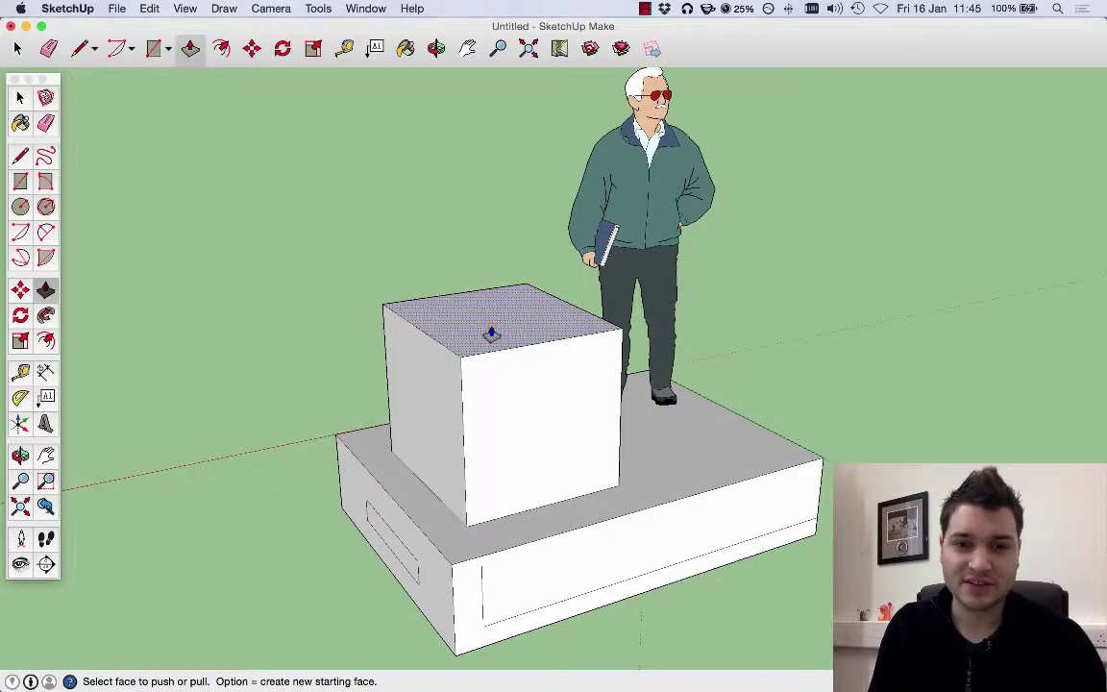
pyautogui.click(490, 333)
pyautogui.click(498, 363)
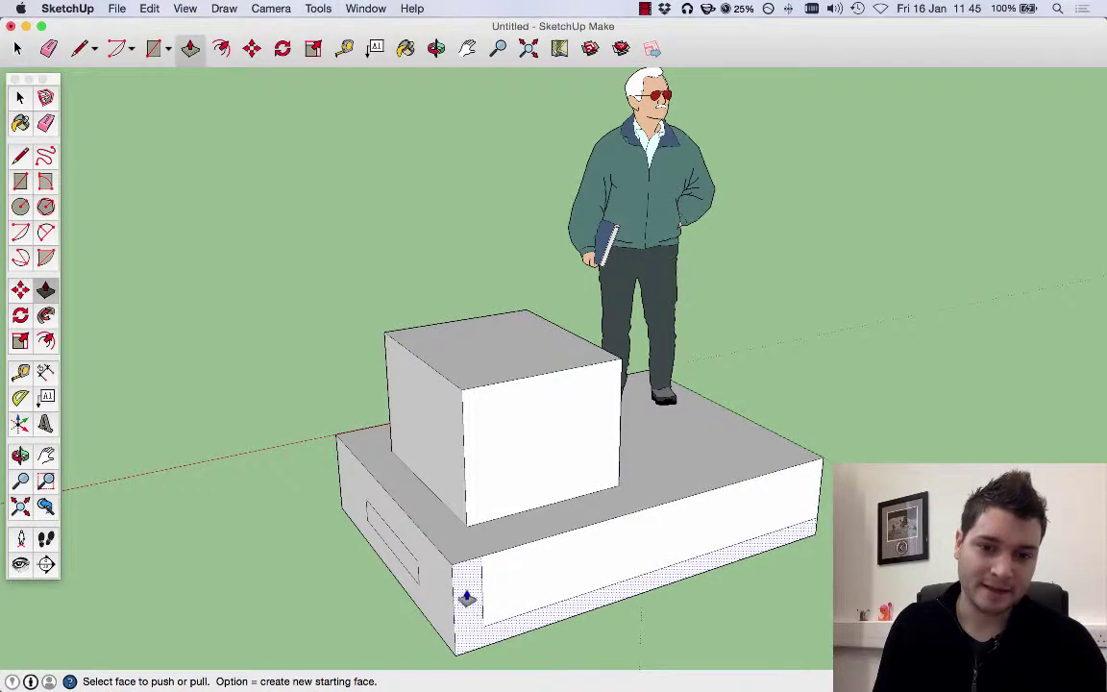
# Pull the base's front face outward into a lower front step
pyautogui.scroll(-5, 466, 598)
pyautogui.moveTo(464, 597)
pyautogui.mouseDown(button='middle')
pyautogui.moveTo(460, 553)
pyautogui.moveTo(439, 567)
pyautogui.mouseUp(button='middle')
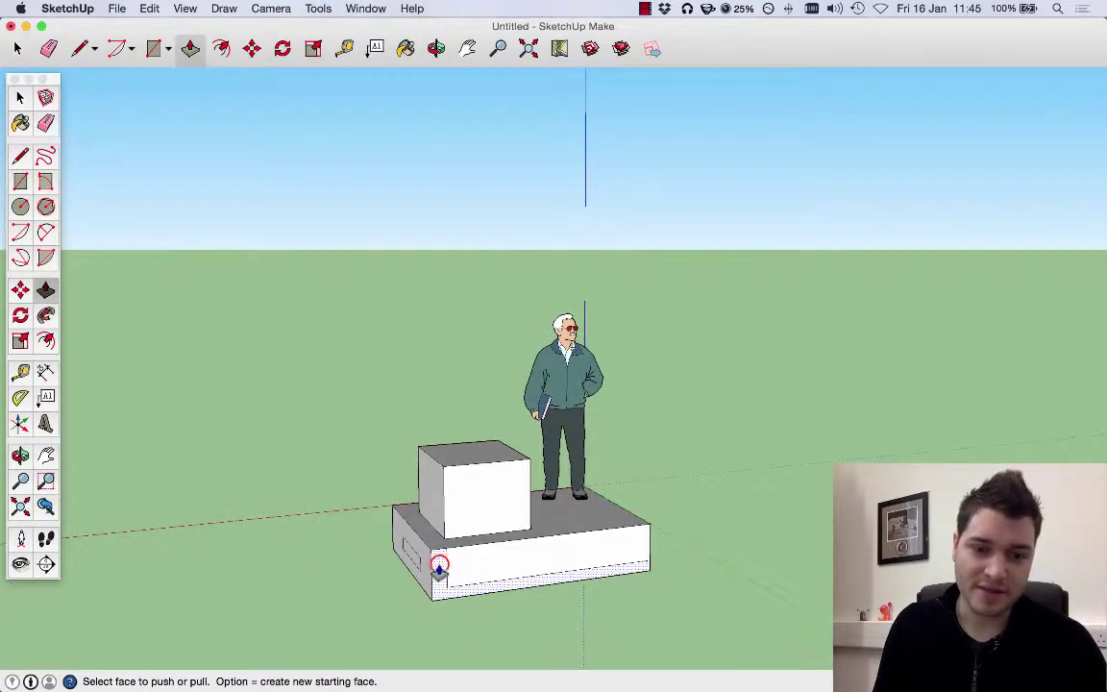
pyautogui.click(439, 568)
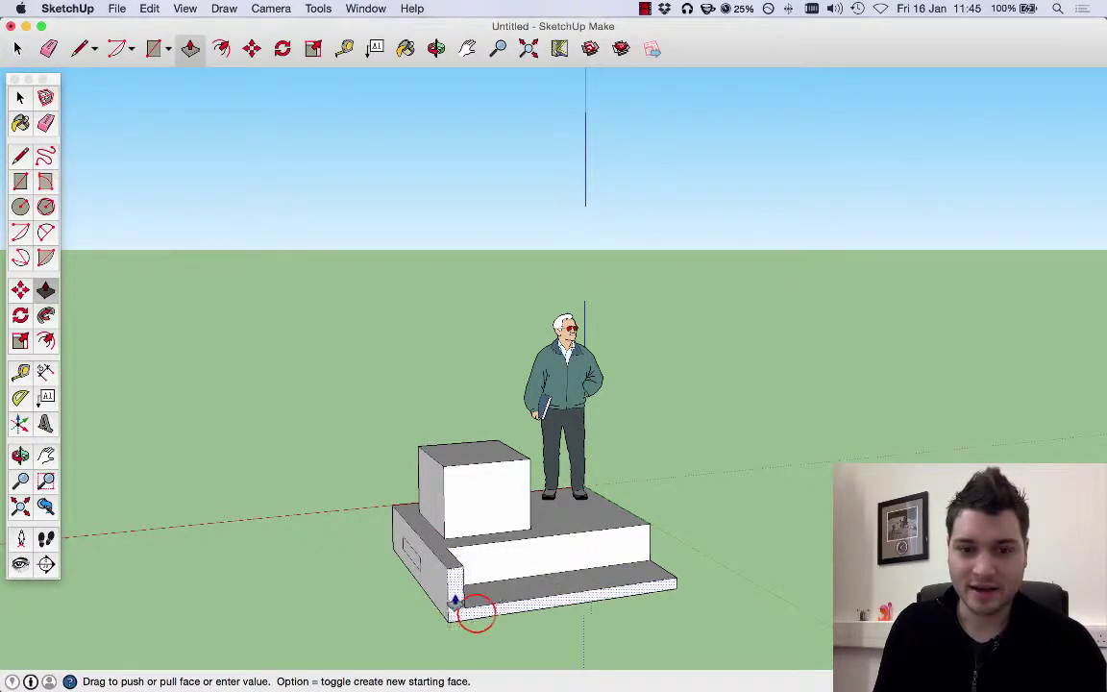
pyautogui.click(476, 615)
# Pull the small front rectangles outward into thin ledges jutting from the base
pyautogui.moveTo(452, 583); pyautogui.dragTo(670, 538, button='middle')
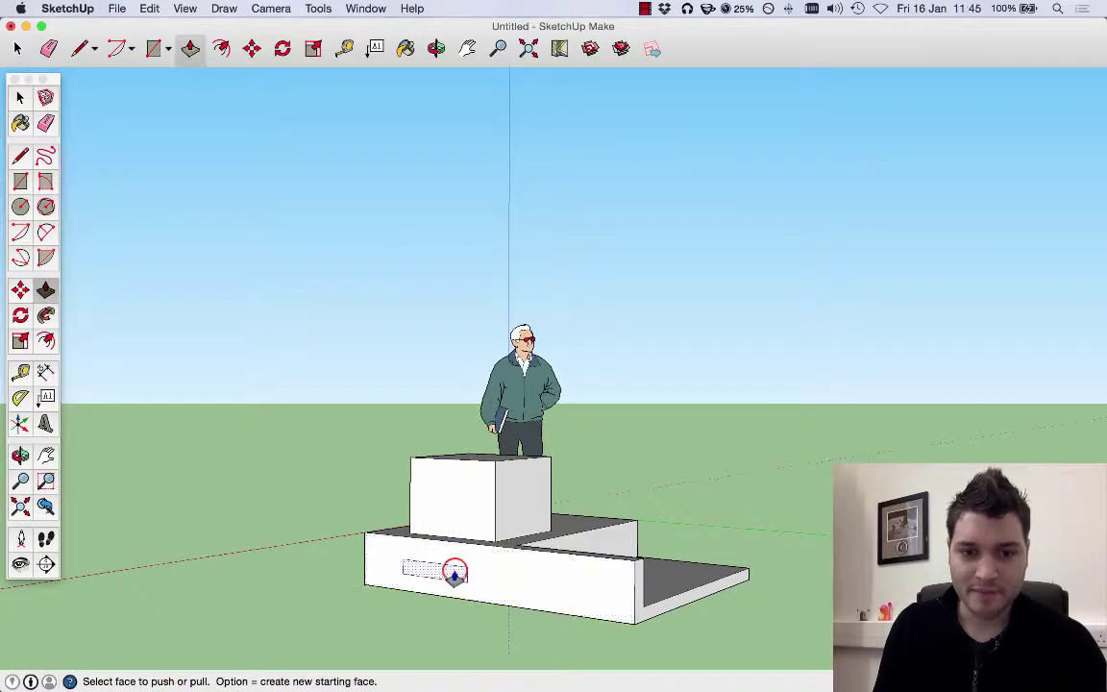
pyautogui.click(452, 573)
pyautogui.click(374, 618)
pyautogui.moveTo(370, 613); pyautogui.dragTo(450, 596, button='middle')
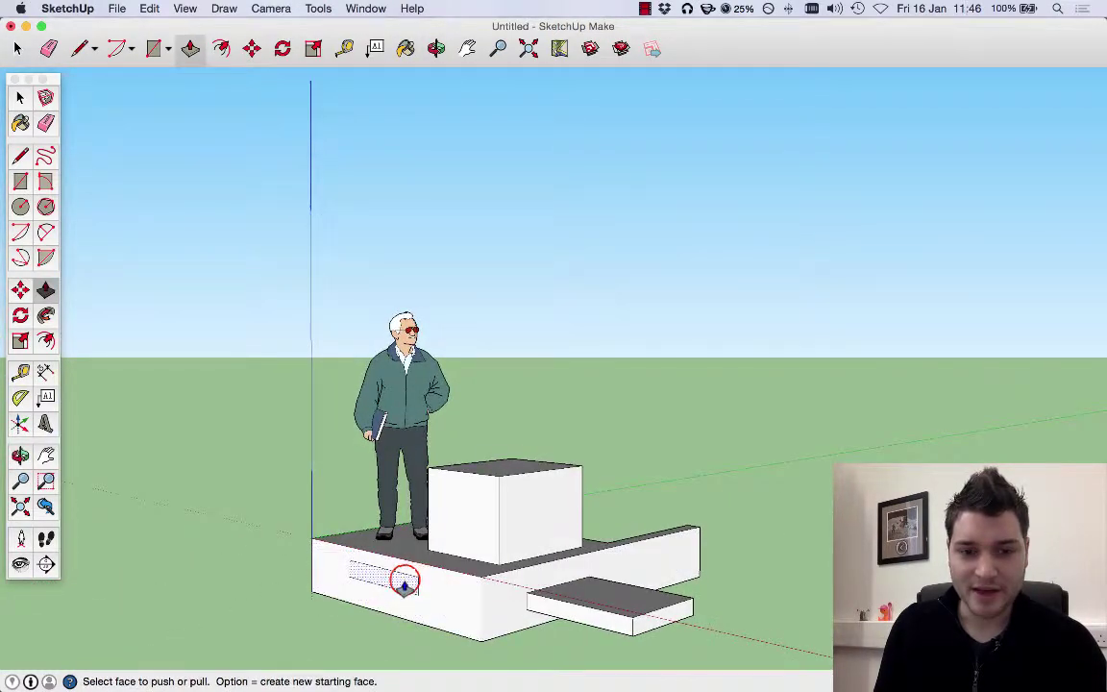
pyautogui.click(404, 586)
pyautogui.click(308, 610)
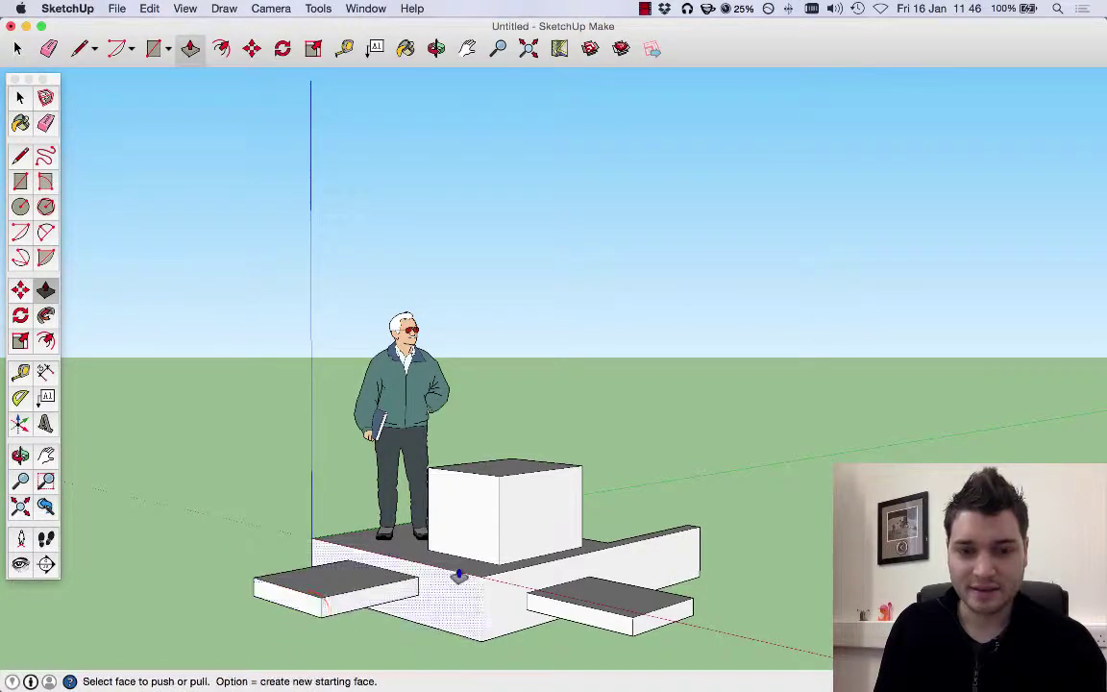
pyautogui.moveTo(777, 487); pyautogui.dragTo(118, 531, button='middle')
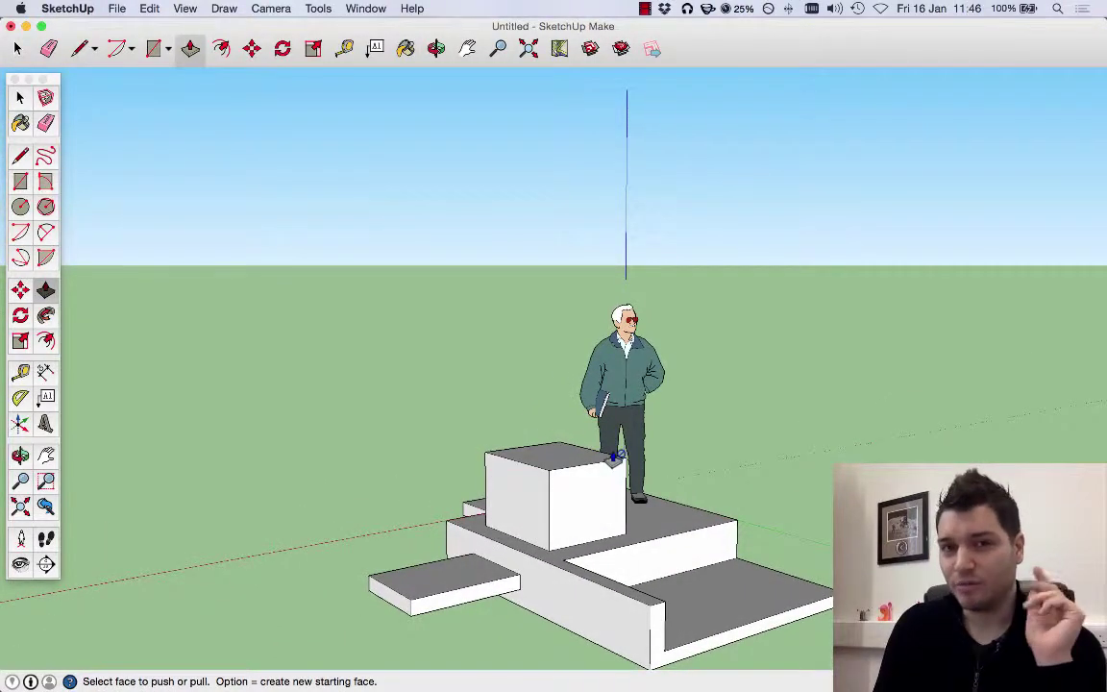
# Raise the left ledge's top face, then push its end face in 0.49 m
pyautogui.moveTo(720, 466); pyautogui.dragTo(433, 564, button='middle')
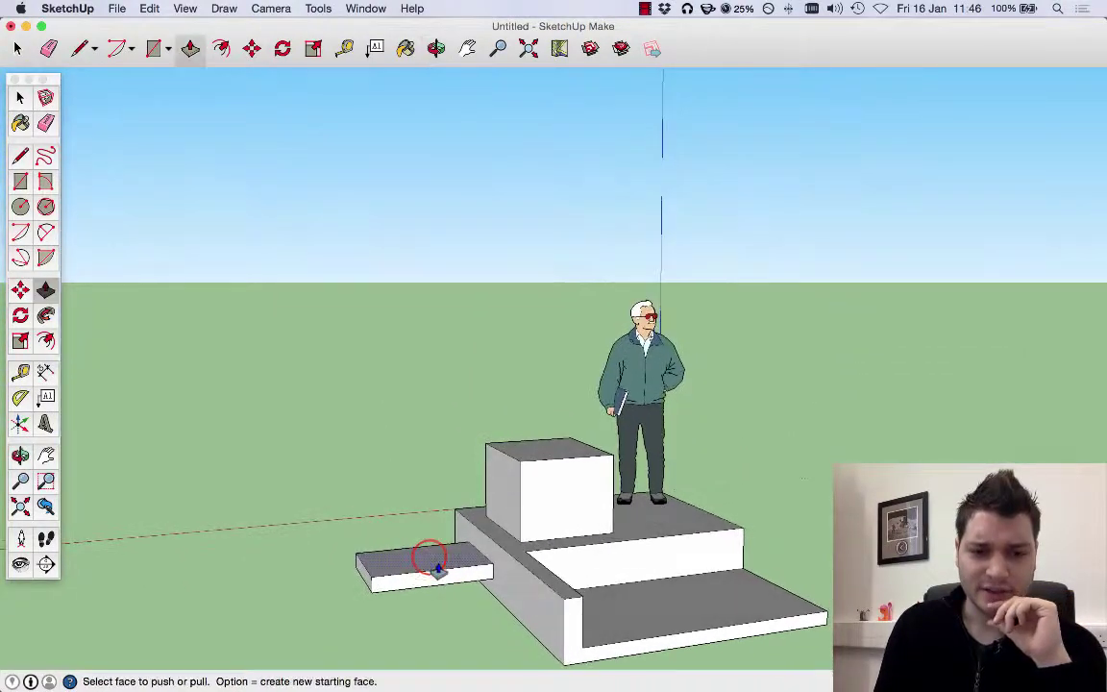
pyautogui.scroll(3, 430, 563)
pyautogui.click(430, 561)
pyautogui.click(431, 537)
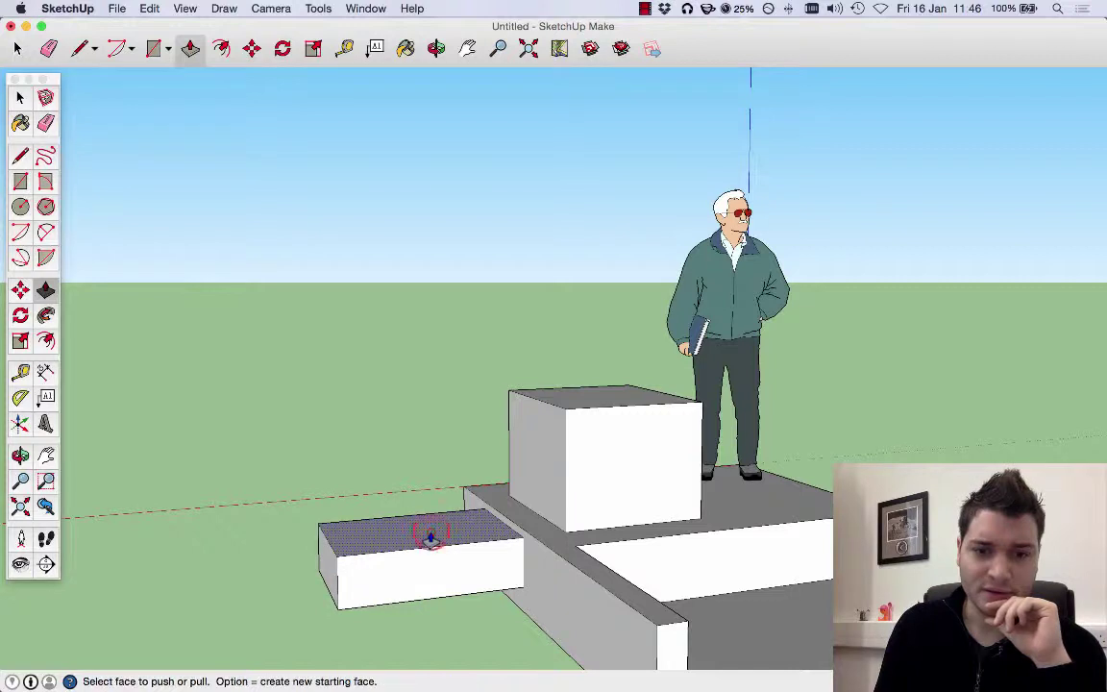
pyautogui.click(329, 571)
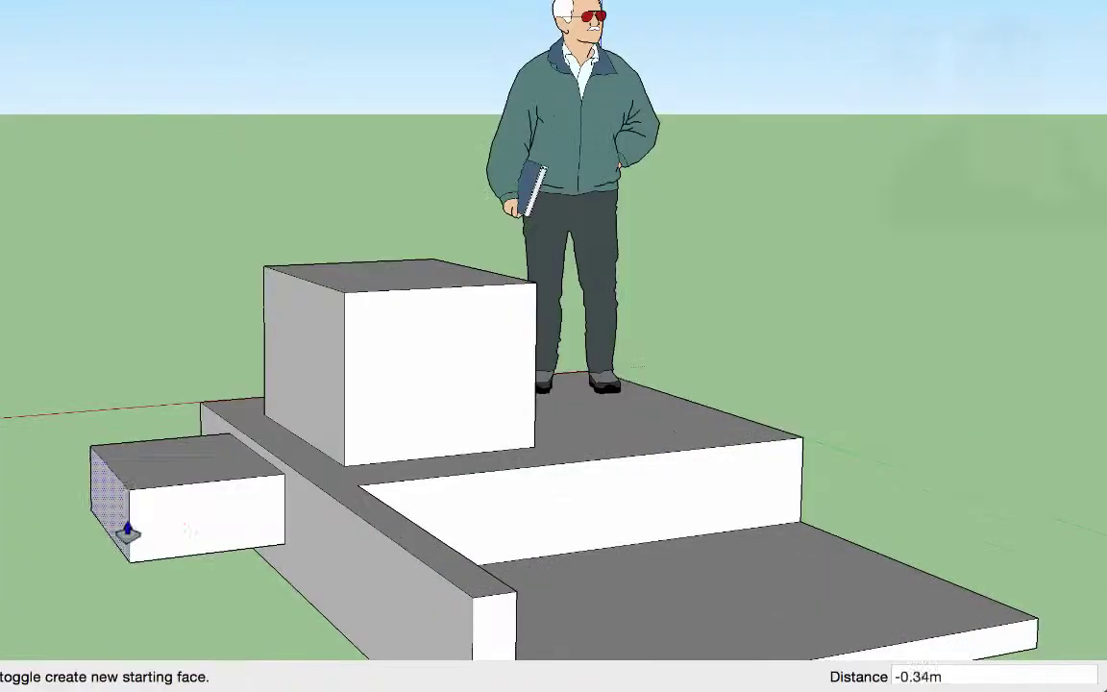
pyautogui.click(159, 515)
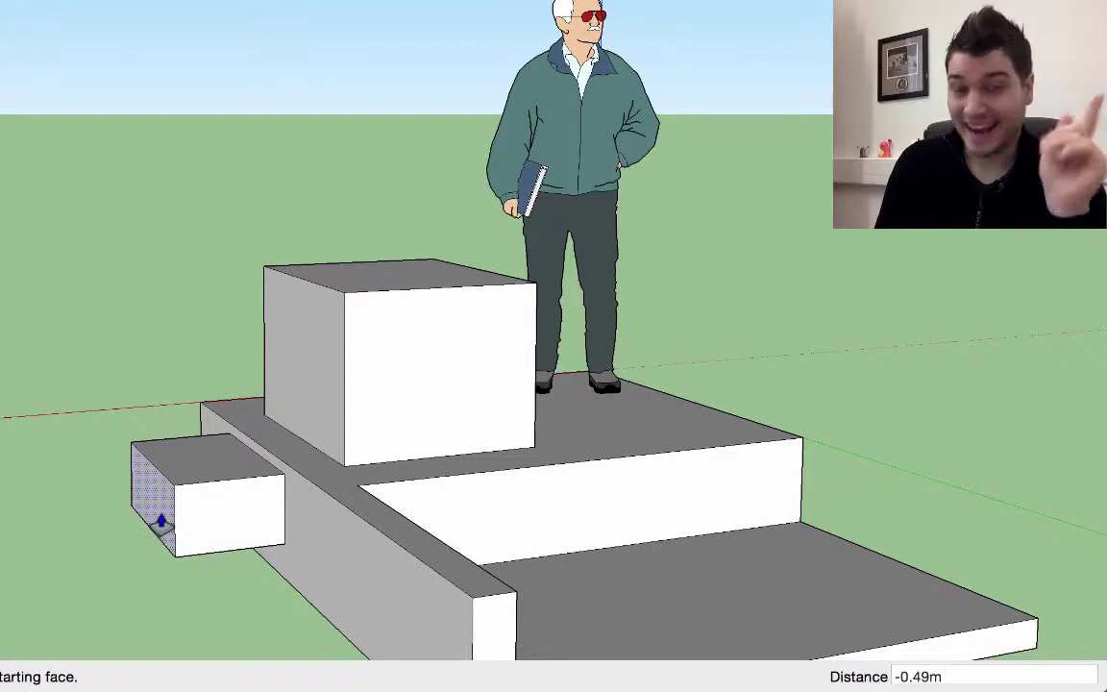
# Push the ledge's end face back through the base wall to cut a hole
pyautogui.click(162, 519)
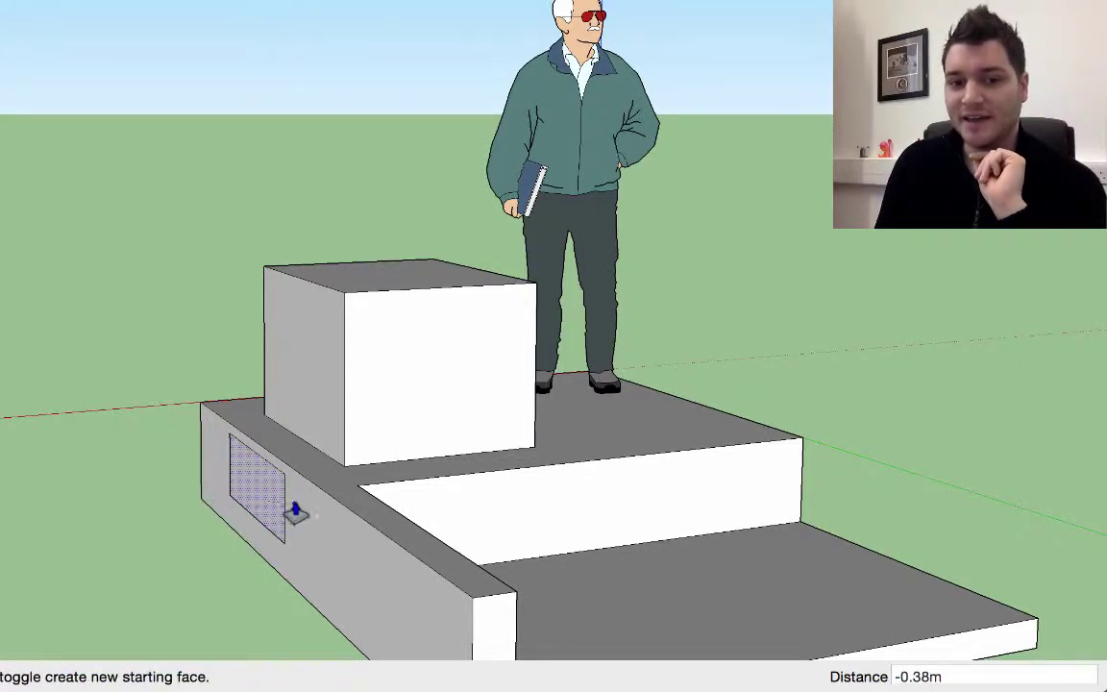
pyautogui.click(949, 383)
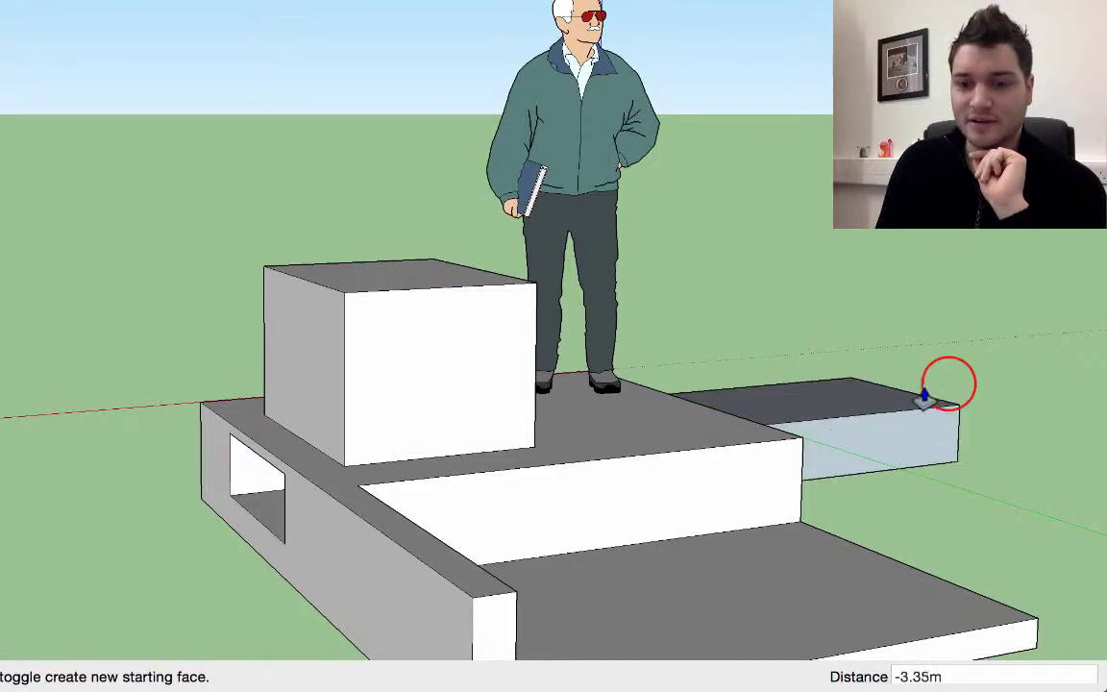
pyautogui.click(943, 381)
# Push the base's front face inward to form a rectangular opening
pyautogui.moveTo(229, 502)
pyautogui.mouseDown(button='middle')
pyautogui.moveTo(575, 429)
pyautogui.moveTo(672, 378)
pyautogui.moveTo(769, 368)
pyautogui.moveTo(791, 317)
pyautogui.moveTo(782, 371)
pyautogui.moveTo(49, 412)
pyautogui.moveTo(672, 426)
pyautogui.moveTo(186, 428)
pyautogui.moveTo(173, 358)
pyautogui.moveTo(135, 384)
pyautogui.moveTo(288, 394)
pyautogui.moveTo(711, 494)
pyautogui.mouseUp(button='middle')
pyautogui.click(711, 500)
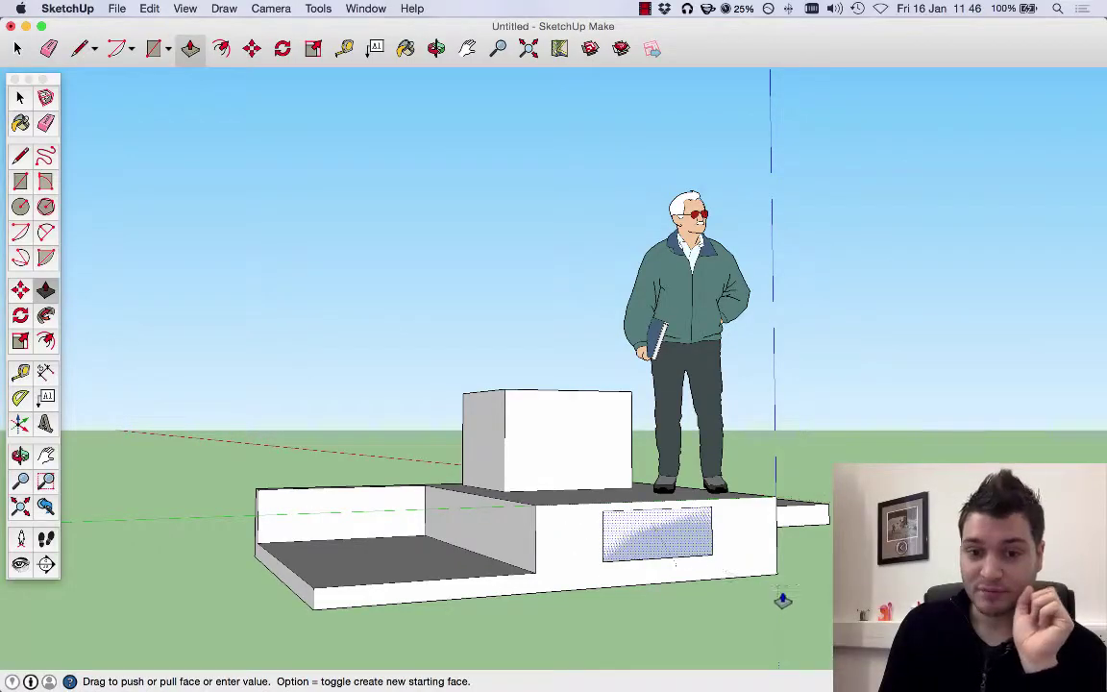
pyautogui.click(572, 542)
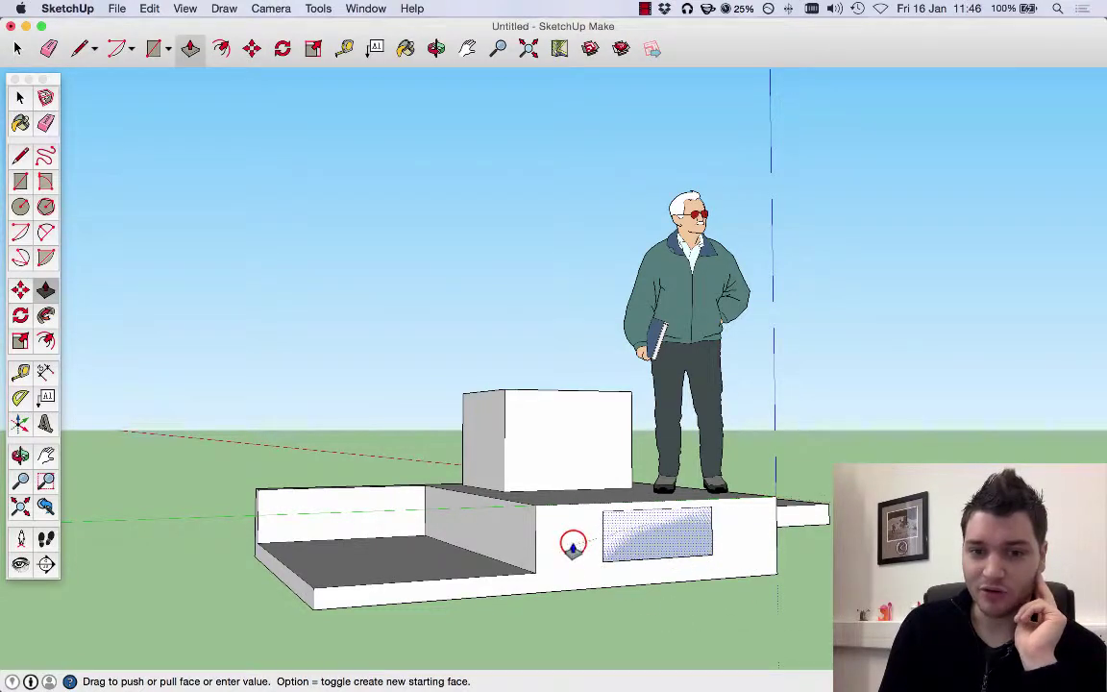
pyautogui.moveTo(689, 563); pyautogui.dragTo(586, 459, button='middle')
# Undo the last two push/pull operations from the Edit menu
pyautogui.click(149, 9)
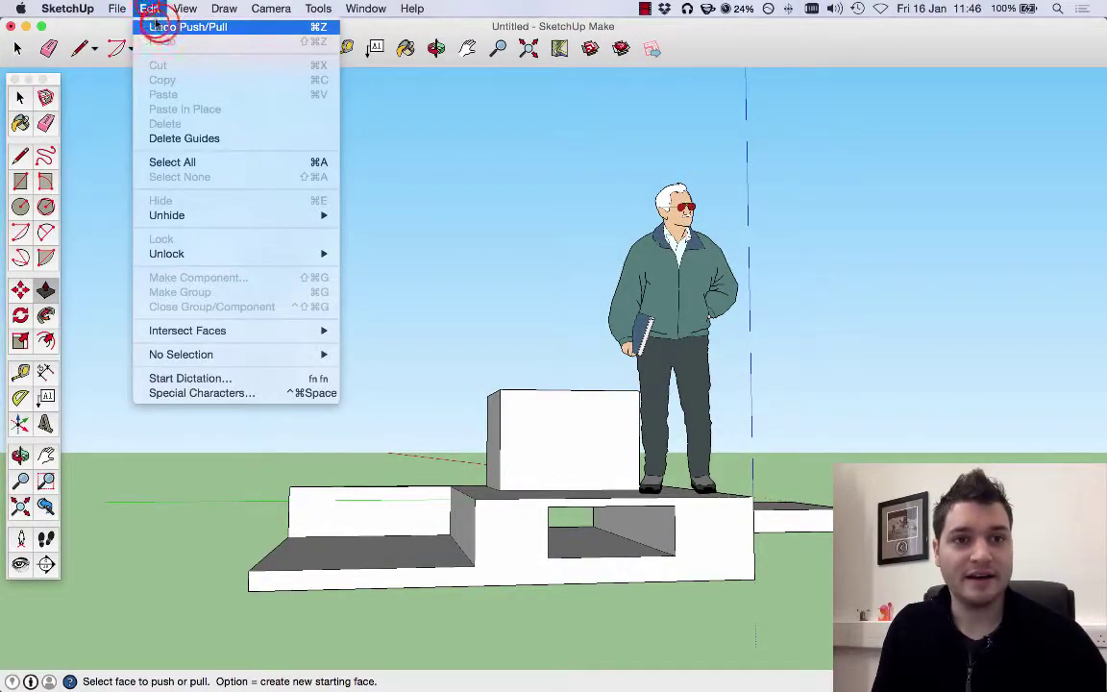
pyautogui.click(182, 26)
pyautogui.click(149, 9)
pyautogui.click(183, 27)
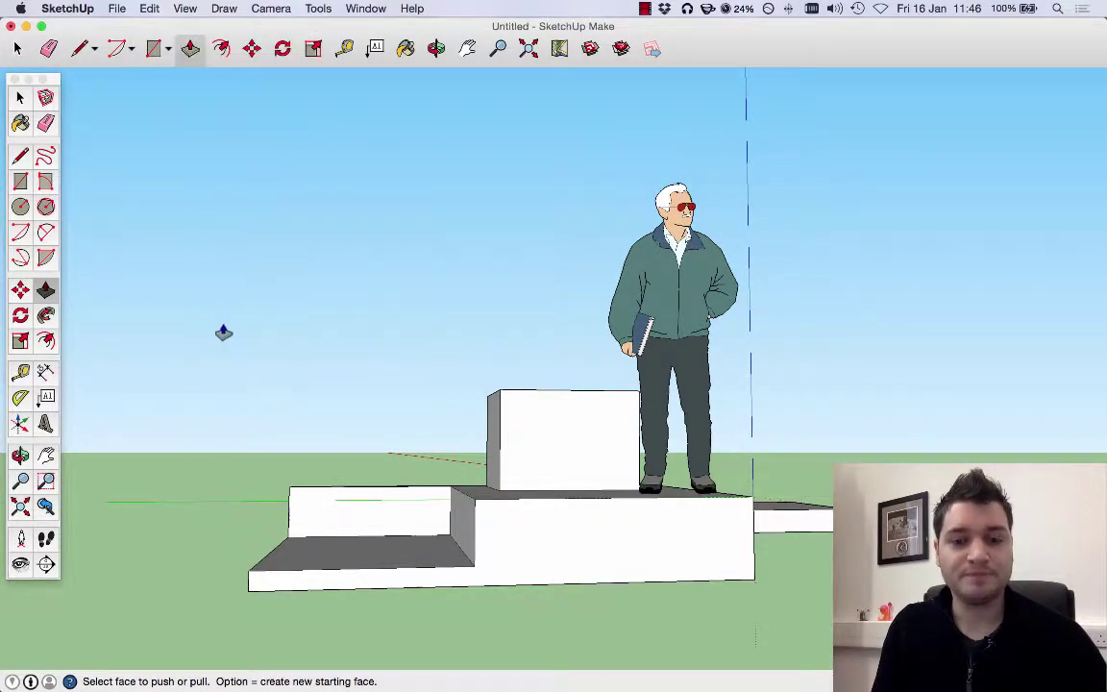
# Push the small ledge's end face back into the base, leaving a front recess
pyautogui.moveTo(223, 333); pyautogui.dragTo(908, 403, button='middle')
pyautogui.click(378, 530)
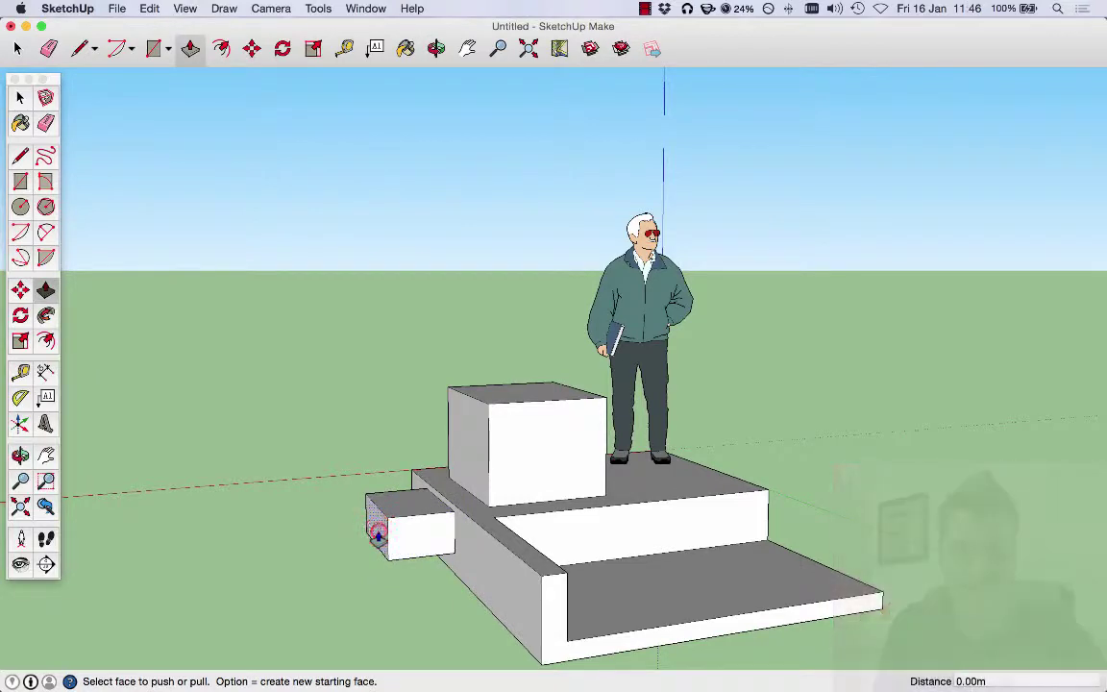
pyautogui.click(377, 535)
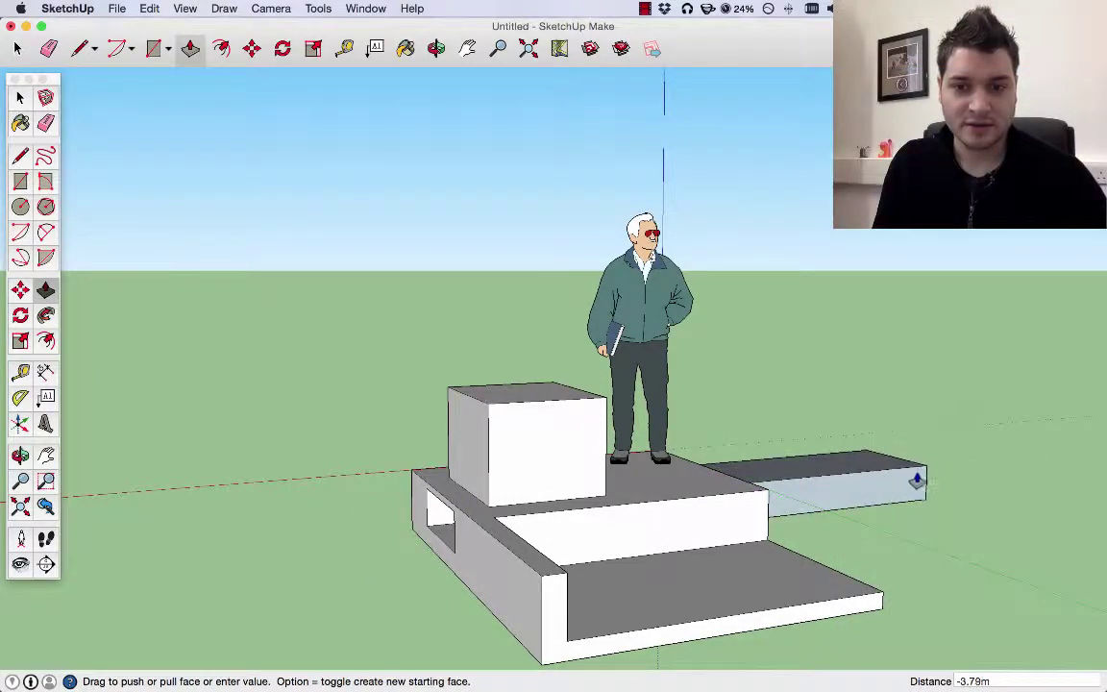
pyautogui.moveTo(916, 481); pyautogui.dragTo(456, 414, button='middle')
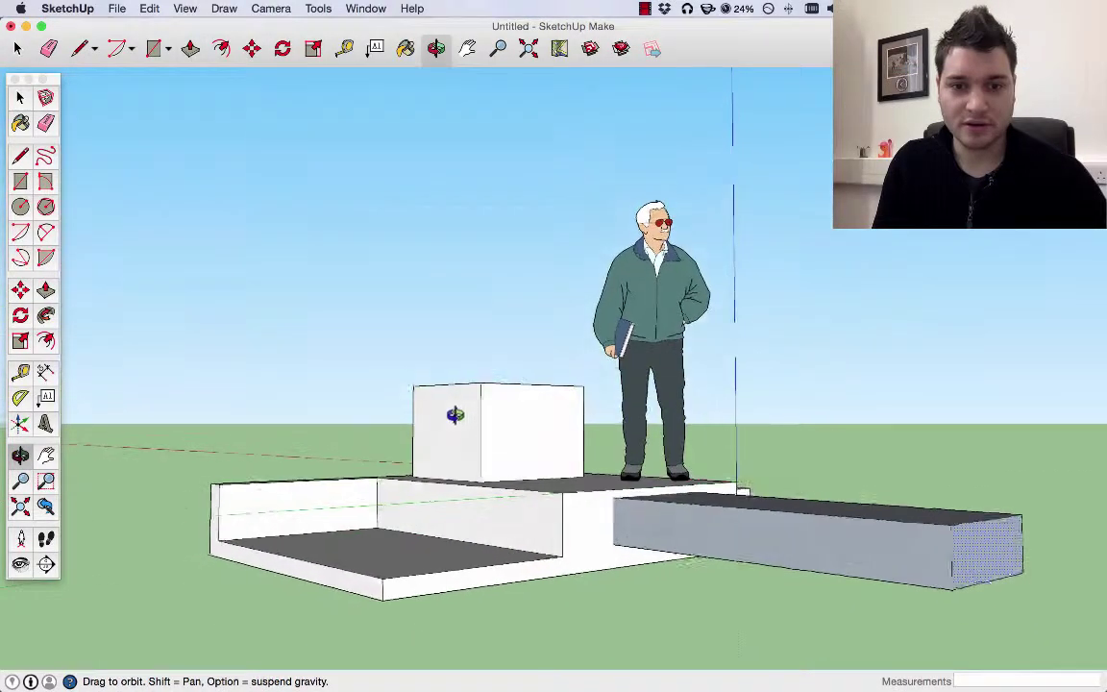
pyautogui.click(586, 531)
pyautogui.moveTo(833, 556); pyautogui.dragTo(540, 541, button='middle')
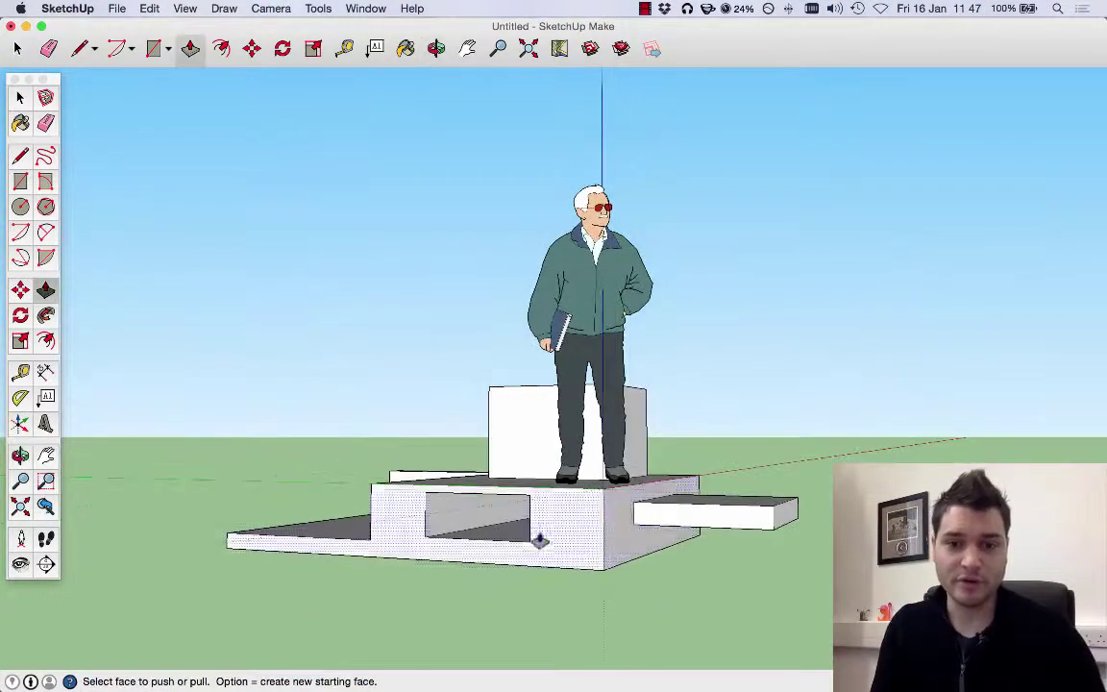
# Shorten the right side ledge, then pull its end face out toward the front
pyautogui.click(784, 515)
pyautogui.click(681, 527)
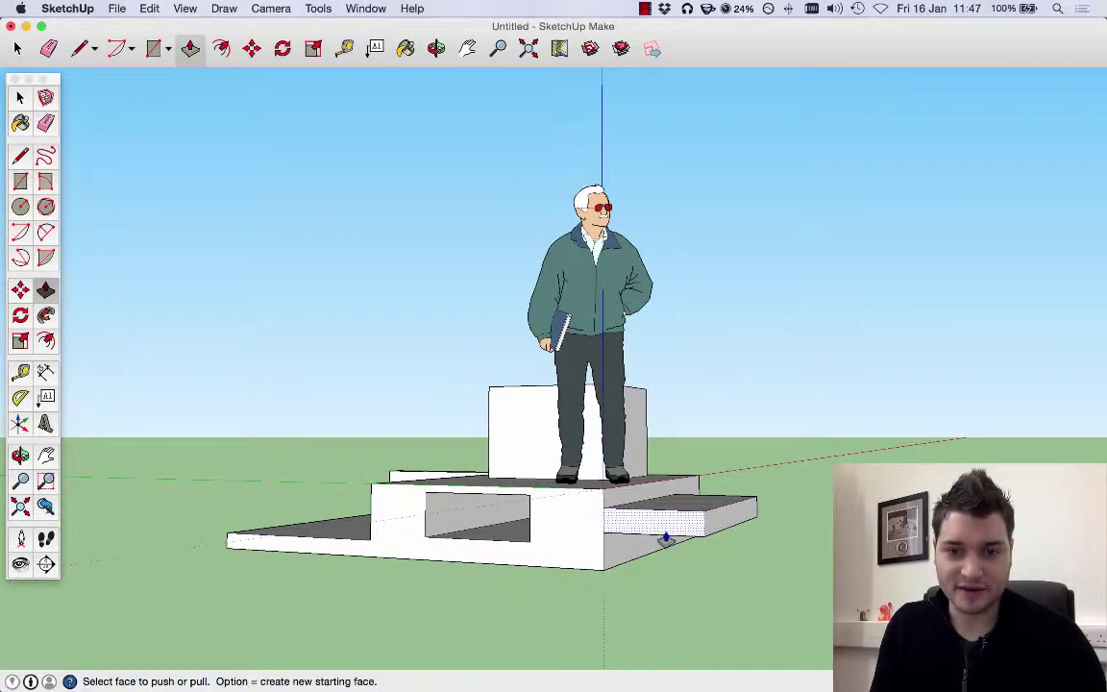
pyautogui.click(679, 526)
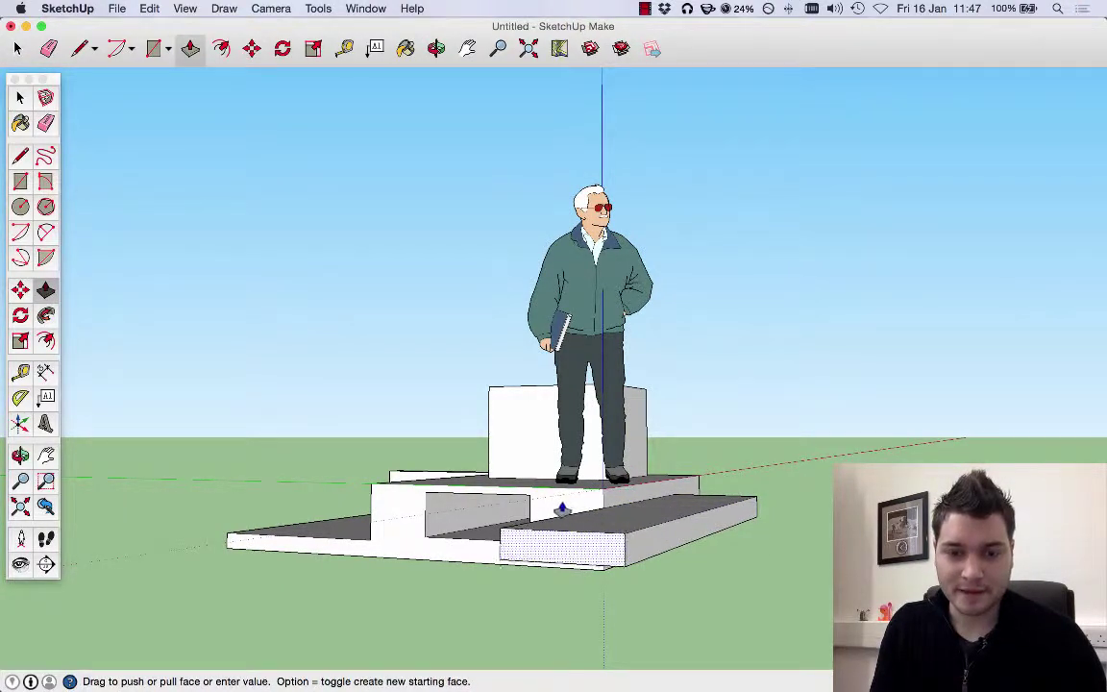
pyautogui.moveTo(562, 509); pyautogui.dragTo(682, 544, button='middle')
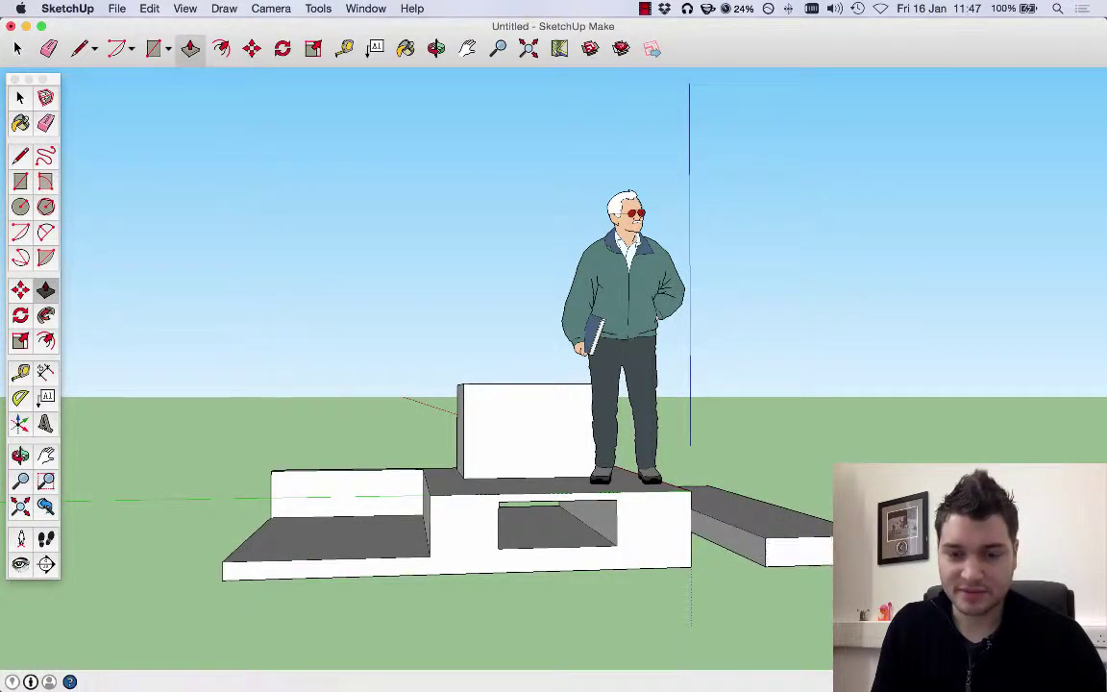
pyautogui.moveTo(836, 538); pyautogui.dragTo(635, 511, button='middle')
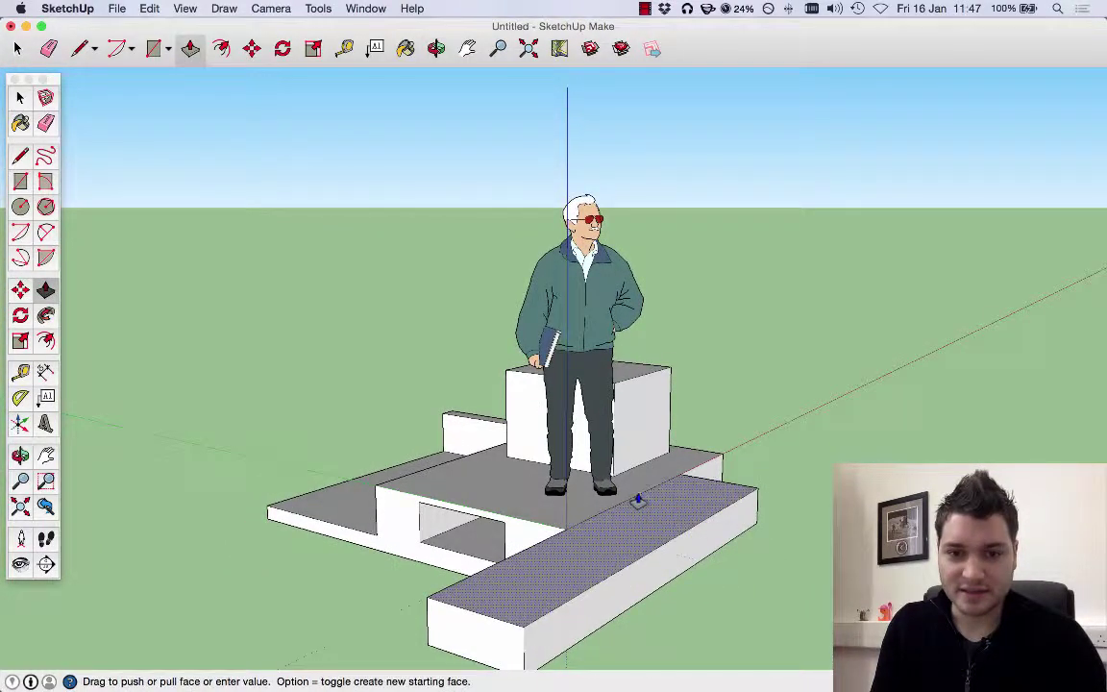
pyautogui.click(642, 490)
# Widen the top box leftward and raise its top face into a tall wall
pyautogui.moveTo(526, 487); pyautogui.dragTo(413, 466, button='middle')
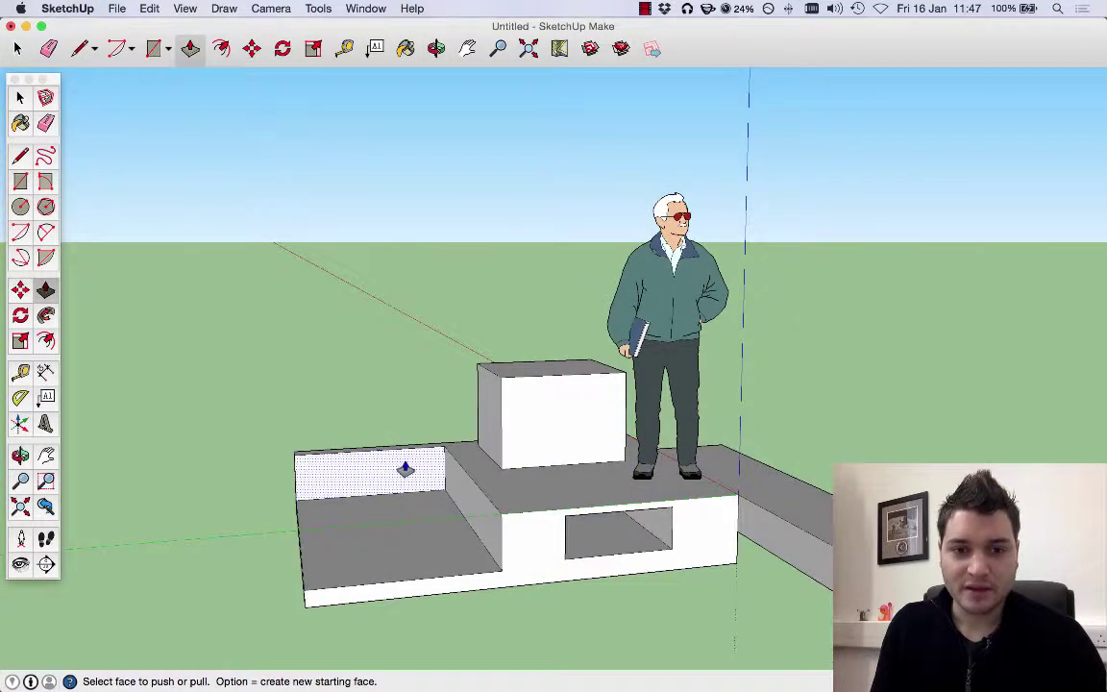
pyautogui.click(408, 503)
pyautogui.press('Escape')
pyautogui.click(488, 423)
pyautogui.click(457, 438)
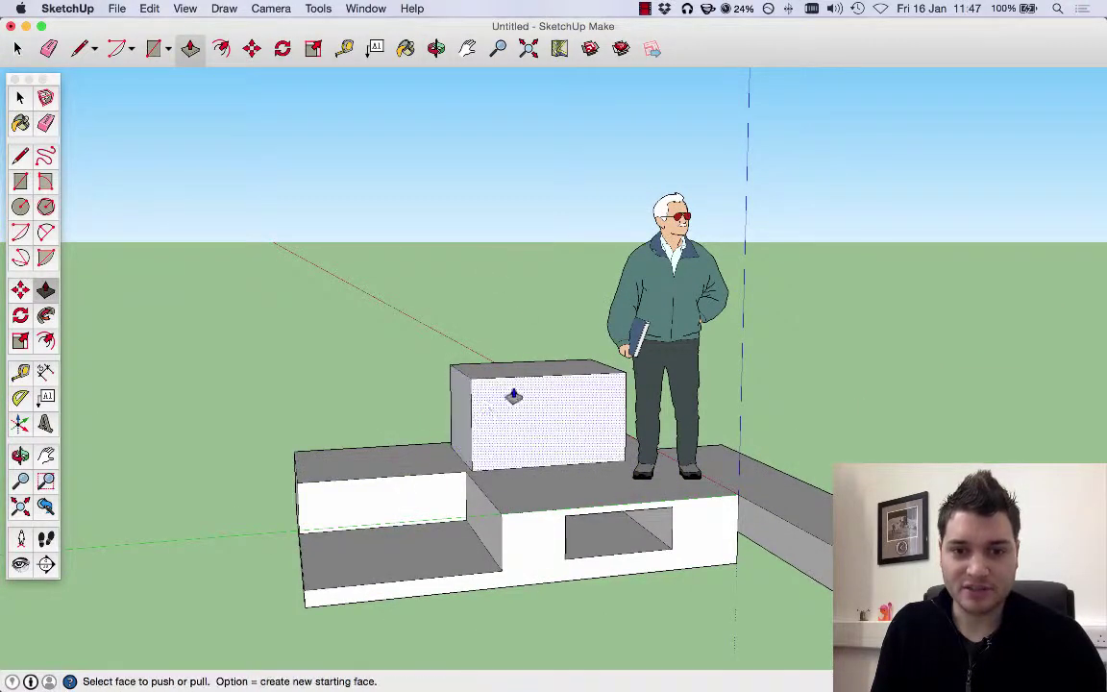
pyautogui.click(543, 375)
pyautogui.click(553, 268)
pyautogui.click(513, 342)
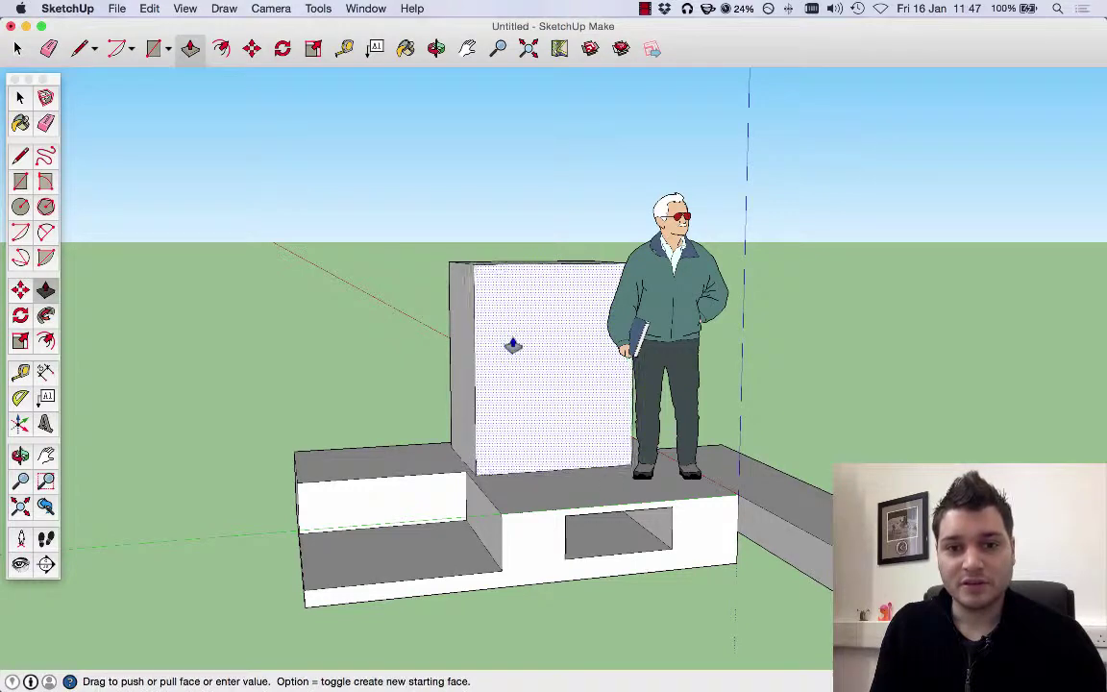
pyautogui.press('Escape')
pyautogui.moveTo(370, 430); pyautogui.dragTo(662, 459, button='middle')
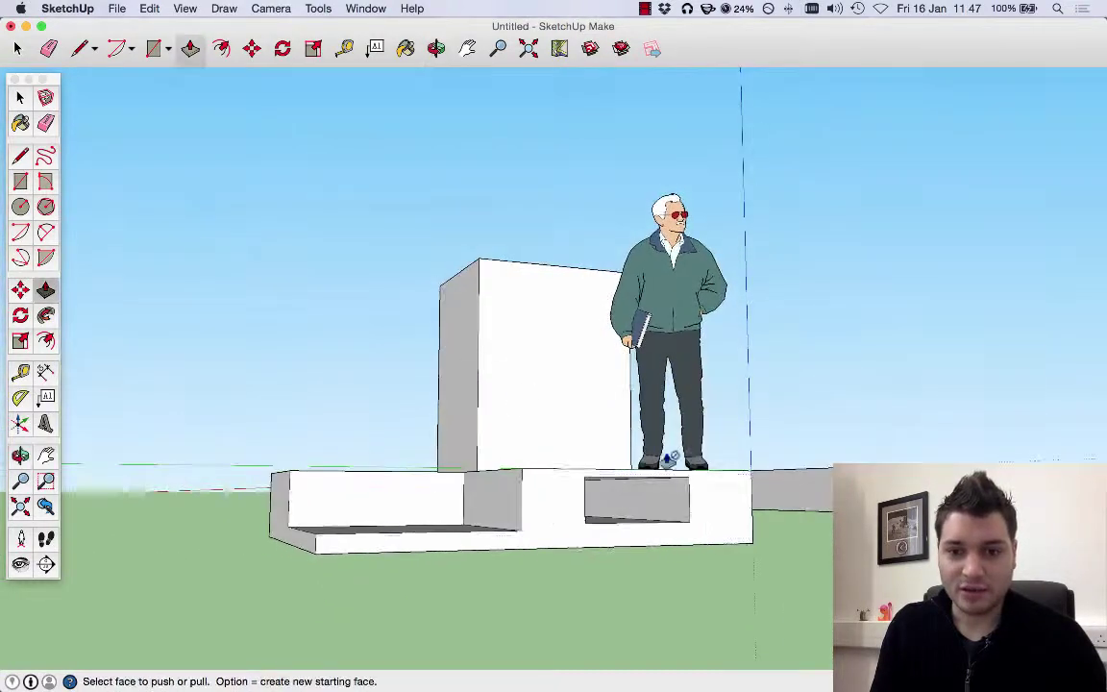
# Push the front recess deeper until it cuts through the base
pyautogui.click(668, 506)
pyautogui.click(623, 519)
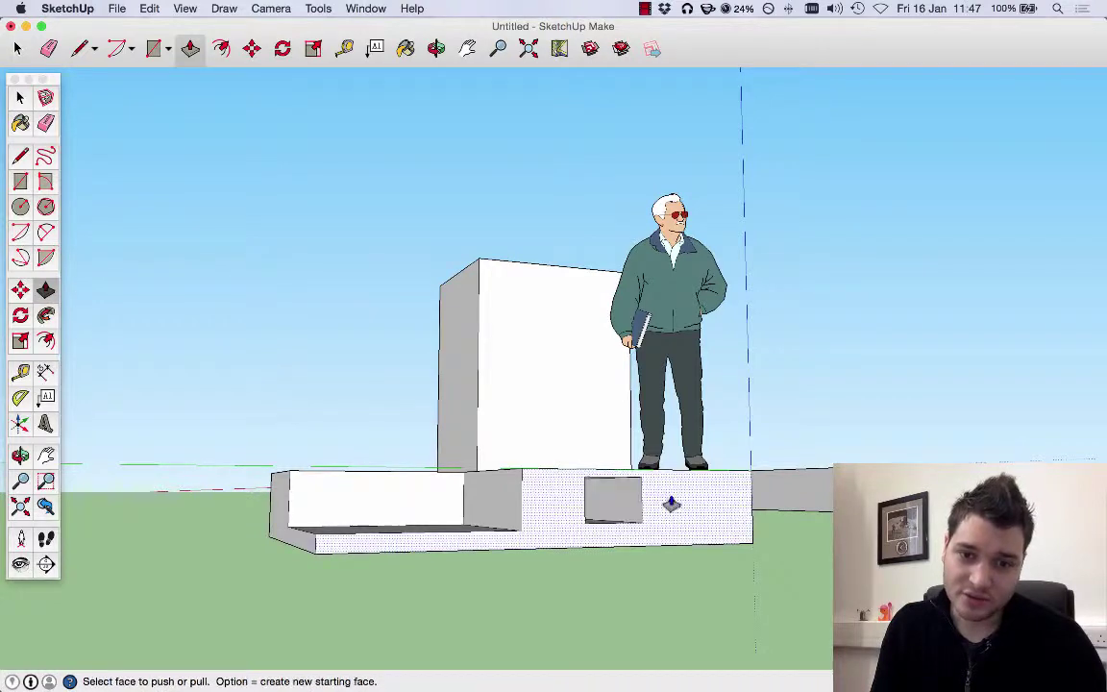
pyautogui.moveTo(667, 504); pyautogui.dragTo(575, 545, button='middle')
pyautogui.click(574, 539)
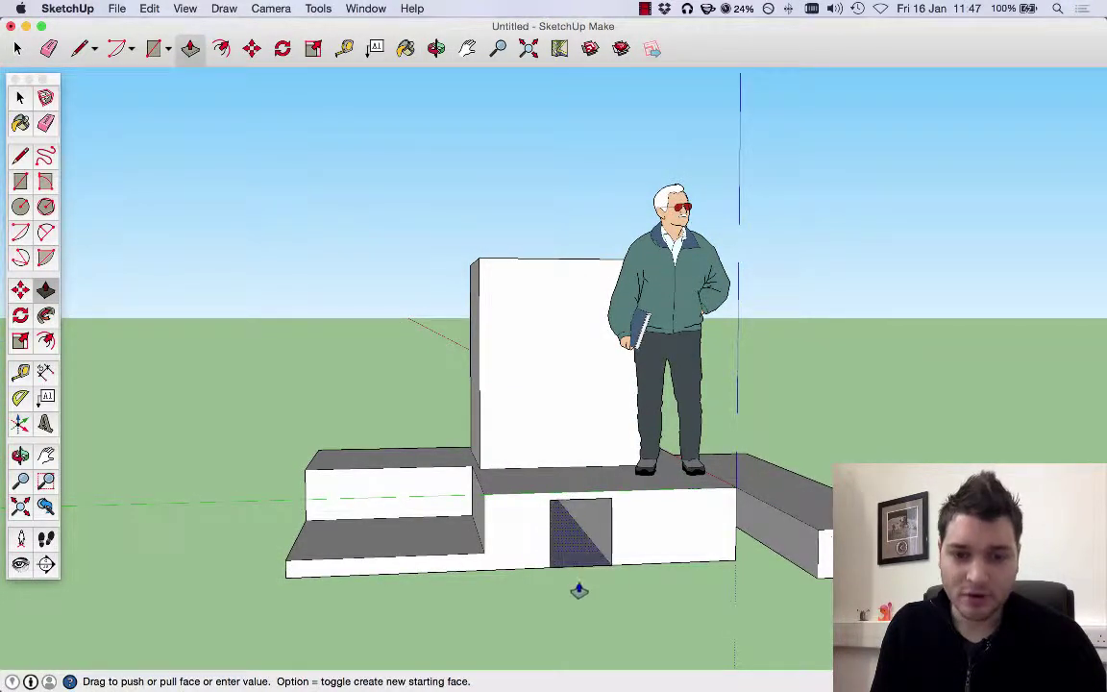
pyautogui.moveTo(618, 601); pyautogui.dragTo(614, 390, button='middle')
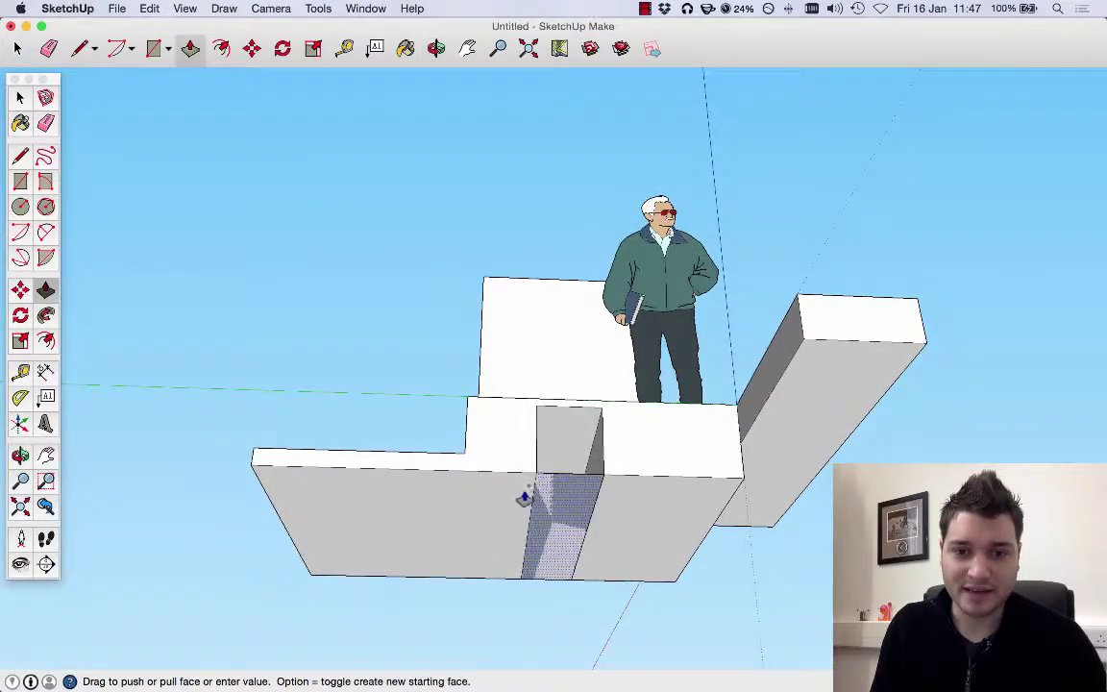
pyautogui.click(495, 519)
pyautogui.moveTo(622, 492); pyautogui.dragTo(522, 596, button='middle')
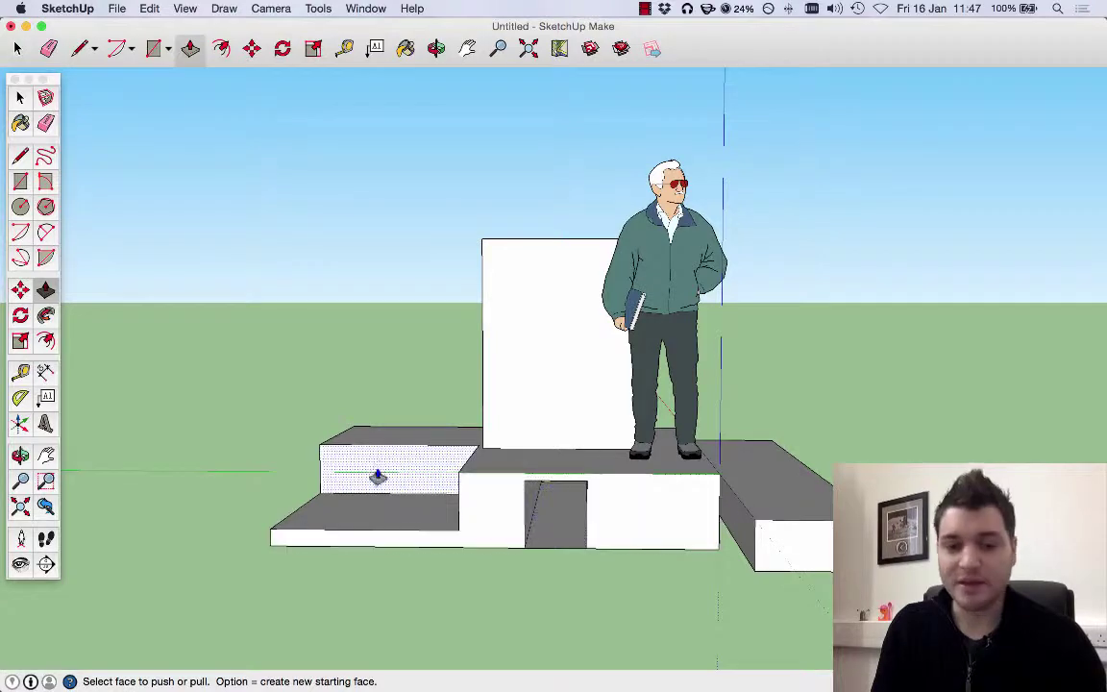
# Push back the upper step's front and the recess's inner face, and widen the top box leftward
pyautogui.moveTo(375, 474); pyautogui.dragTo(700, 487, button='middle')
pyautogui.click(429, 519)
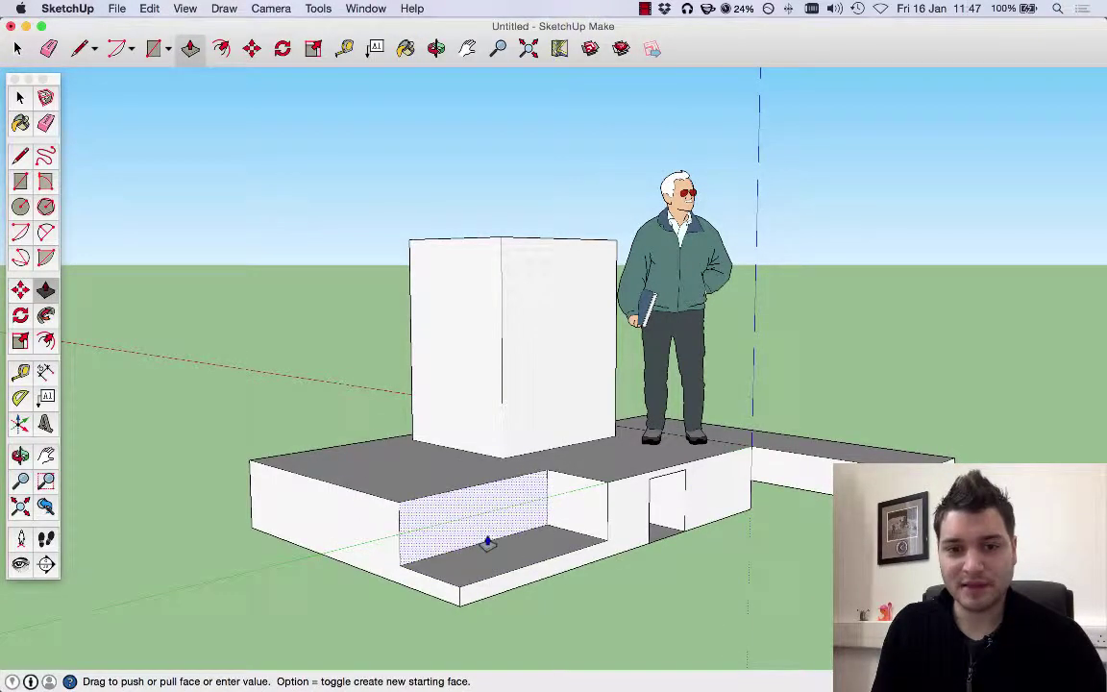
pyautogui.click(486, 538)
pyautogui.click(541, 532)
pyautogui.click(531, 539)
pyautogui.click(484, 413)
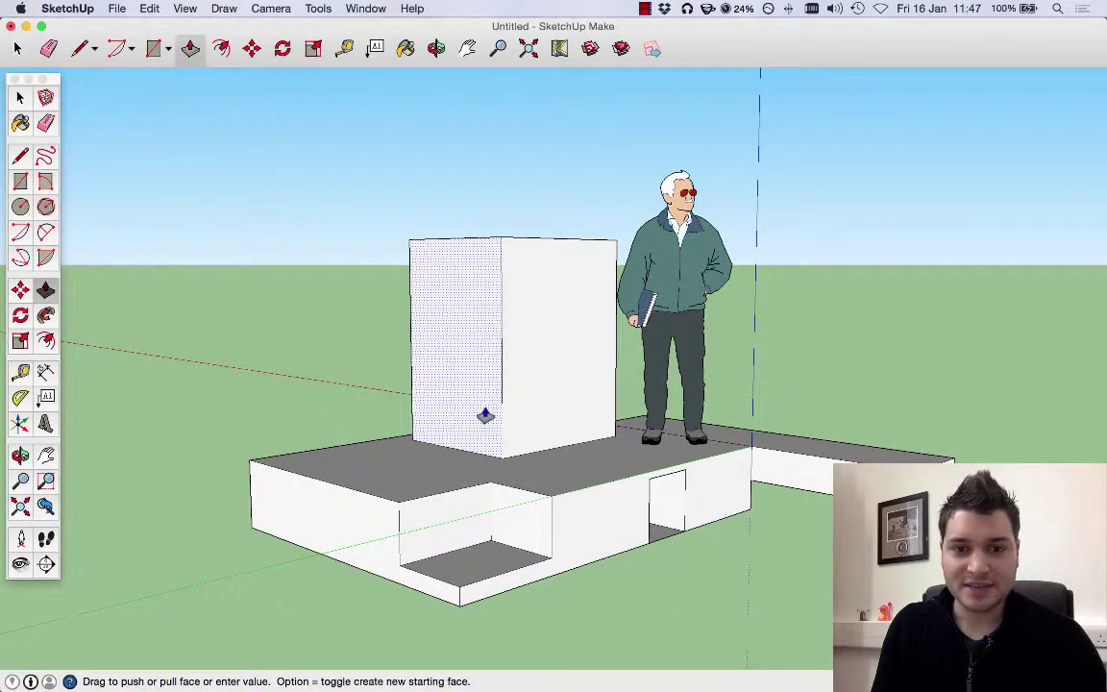
pyautogui.click(439, 447)
pyautogui.moveTo(439, 447); pyautogui.dragTo(481, 506, button='middle')
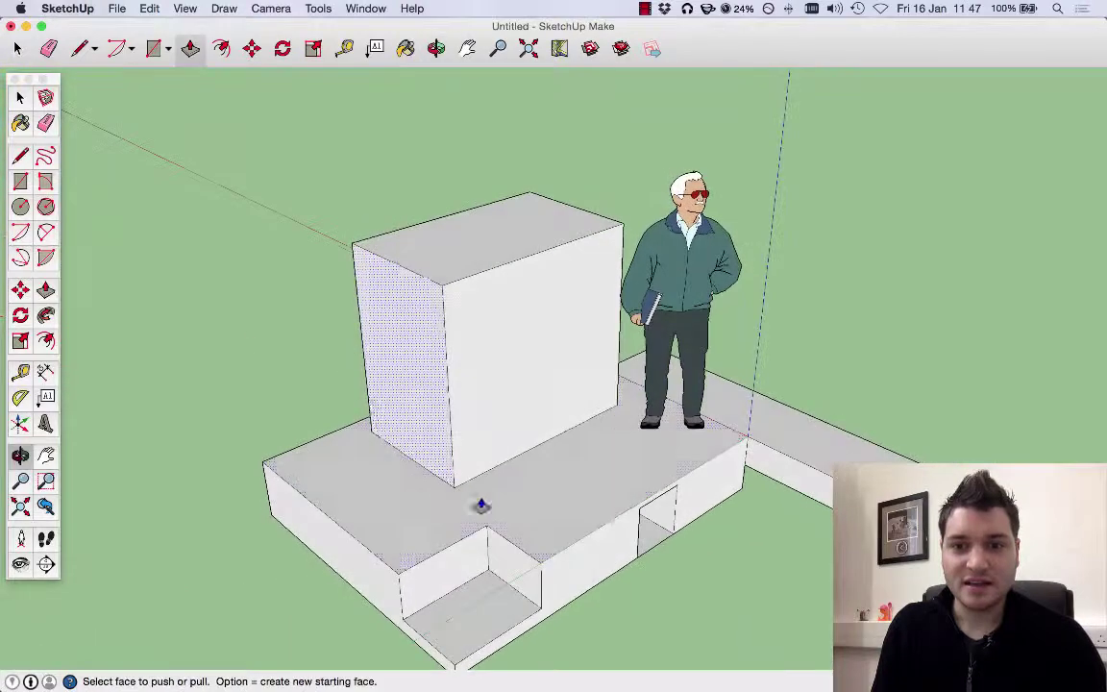
# Reshape the right wing, deepen the notch, and reset the base's lower front face depth
pyautogui.click(768, 481)
pyautogui.click(741, 515)
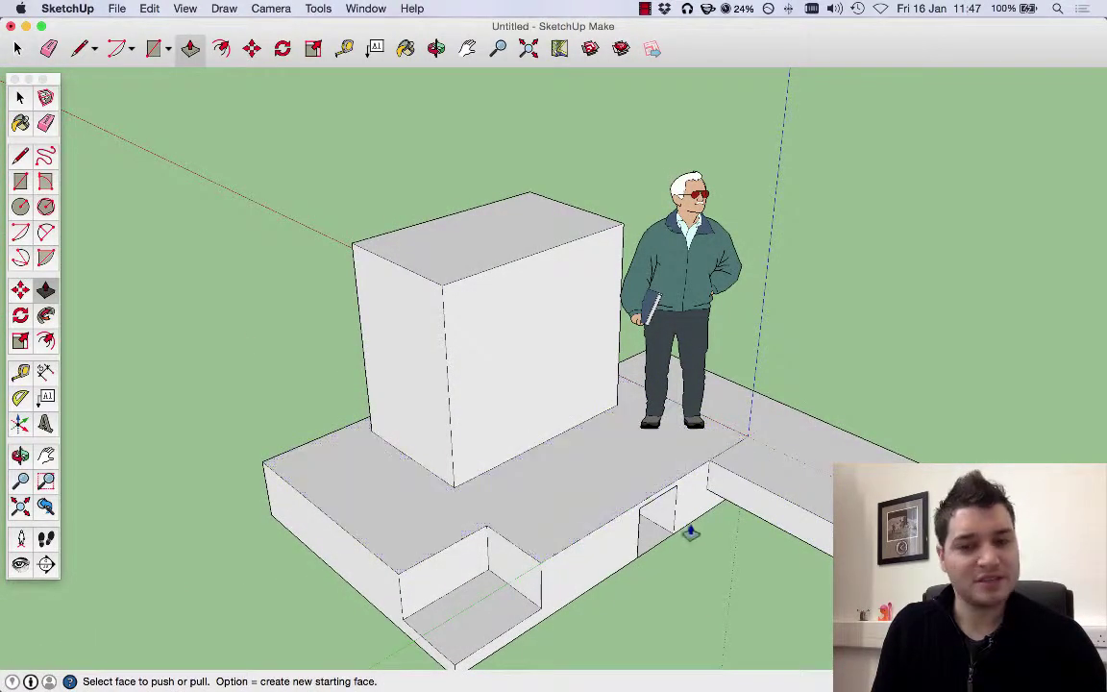
pyautogui.click(696, 510)
pyautogui.click(652, 496)
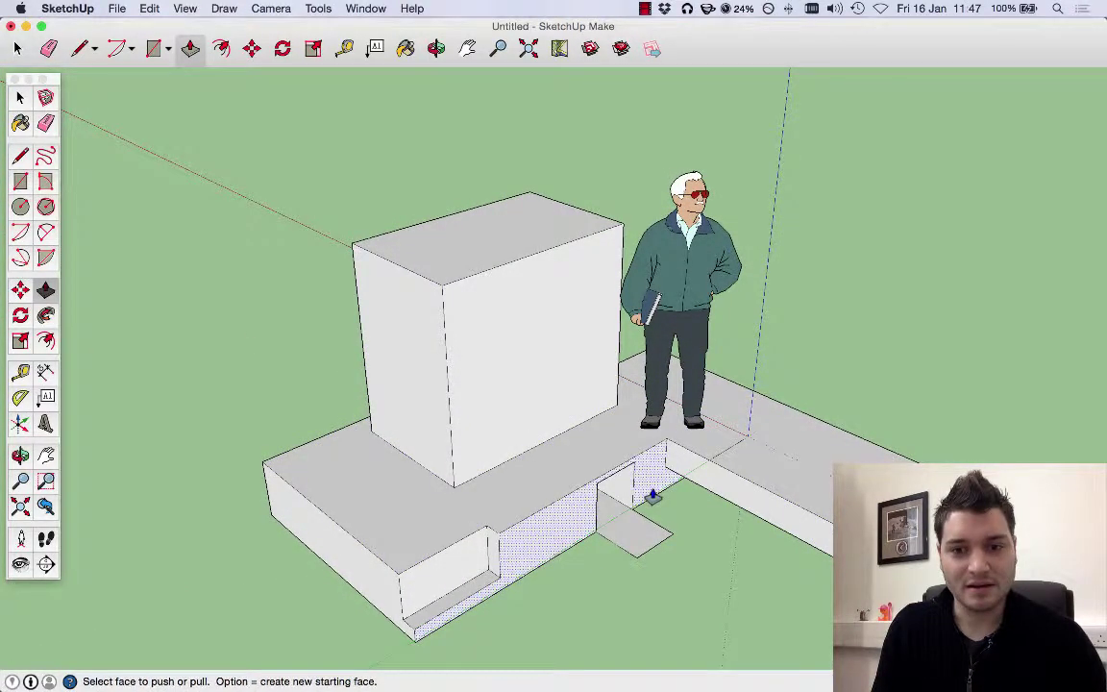
pyautogui.moveTo(760, 433); pyautogui.dragTo(418, 528, button='middle')
pyautogui.click(388, 534)
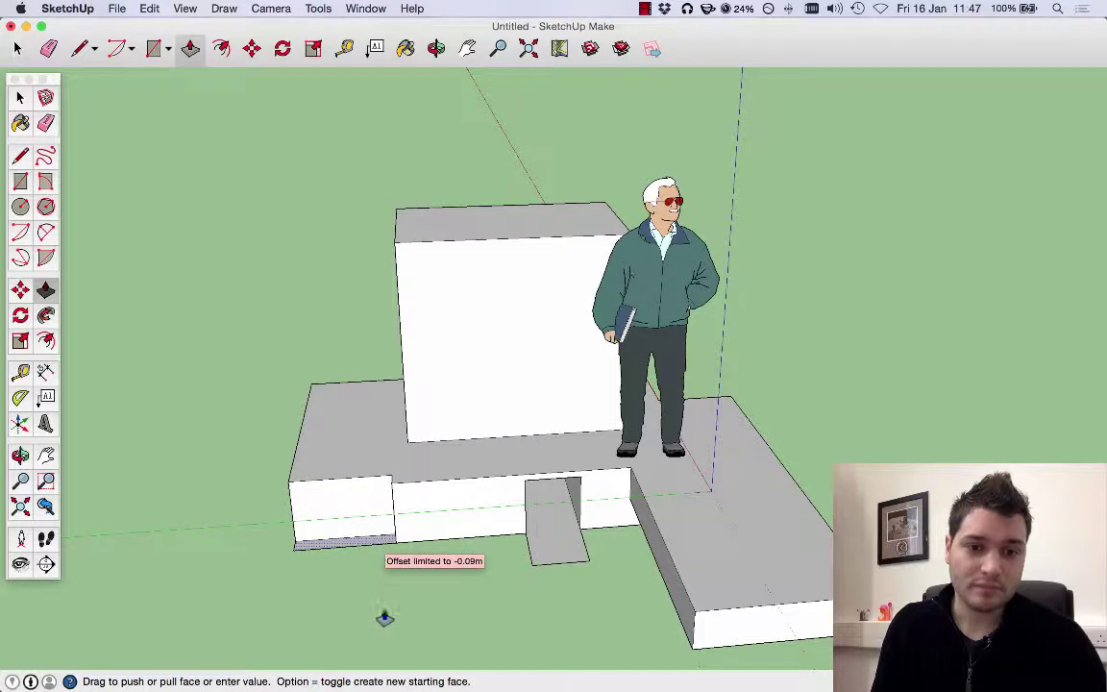
pyautogui.click(375, 522)
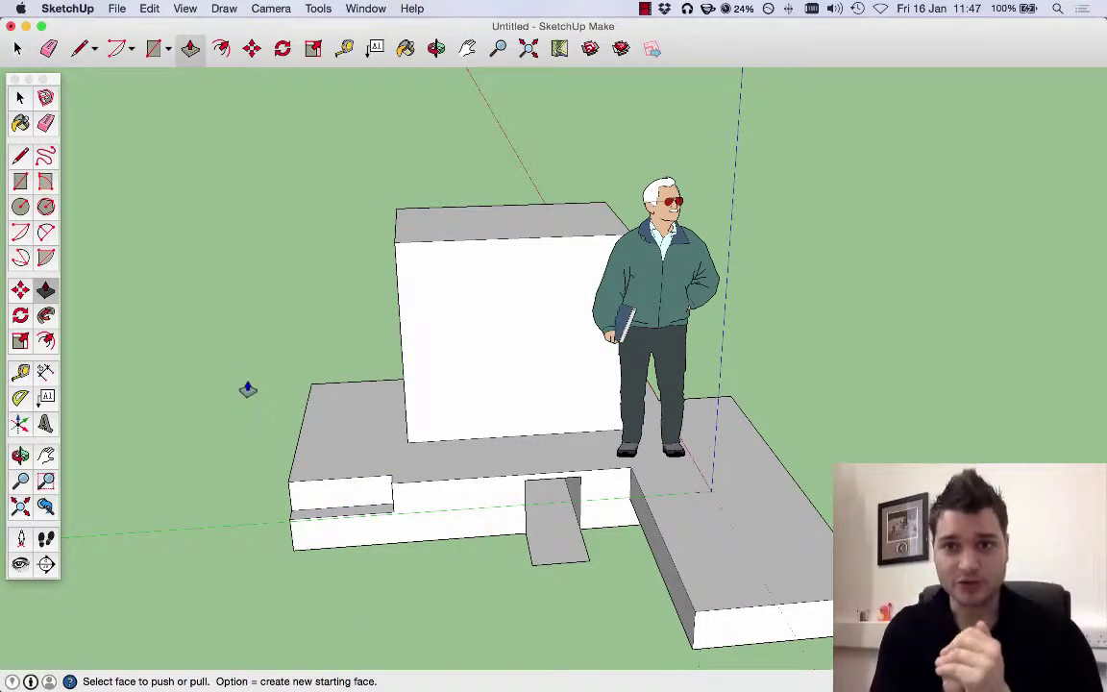
pyautogui.press('o')
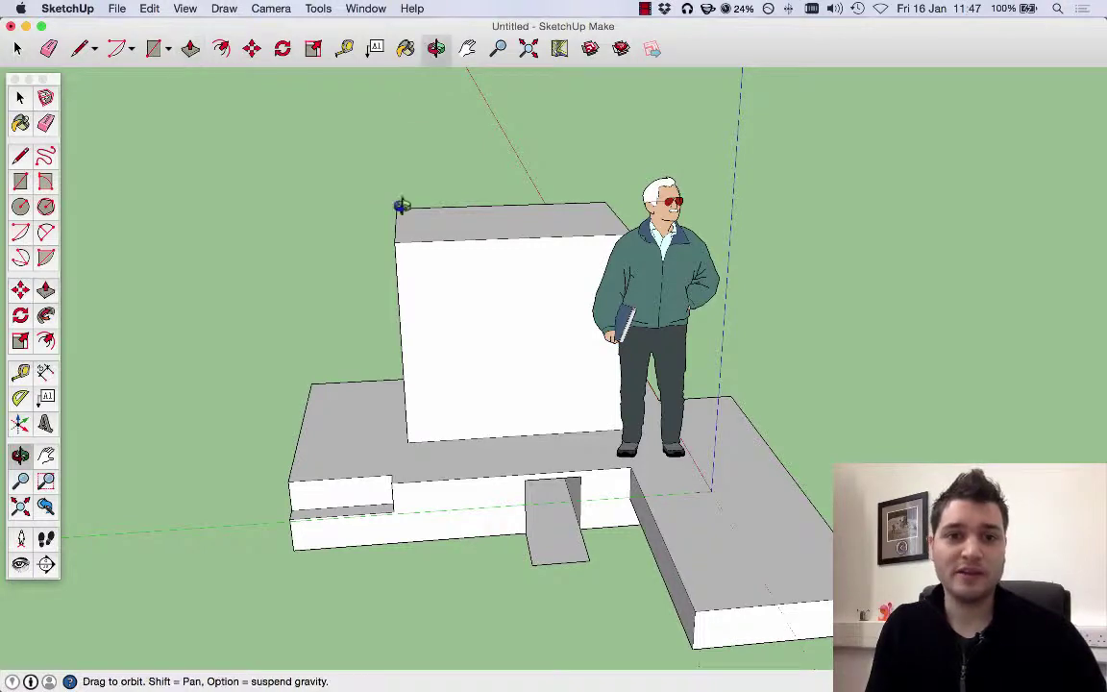
pyautogui.moveTo(402, 205); pyautogui.dragTo(436, 149)
pyautogui.press('shift')
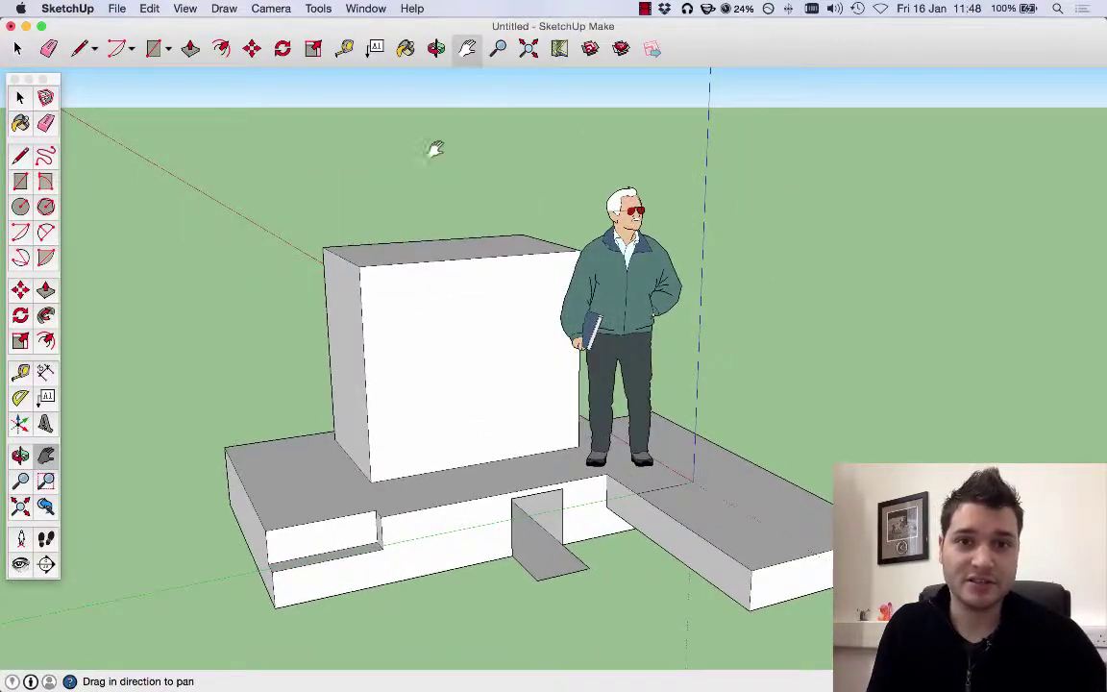
pyautogui.click(498, 48)
pyautogui.moveTo(524, 230); pyautogui.dragTo(537, 143)
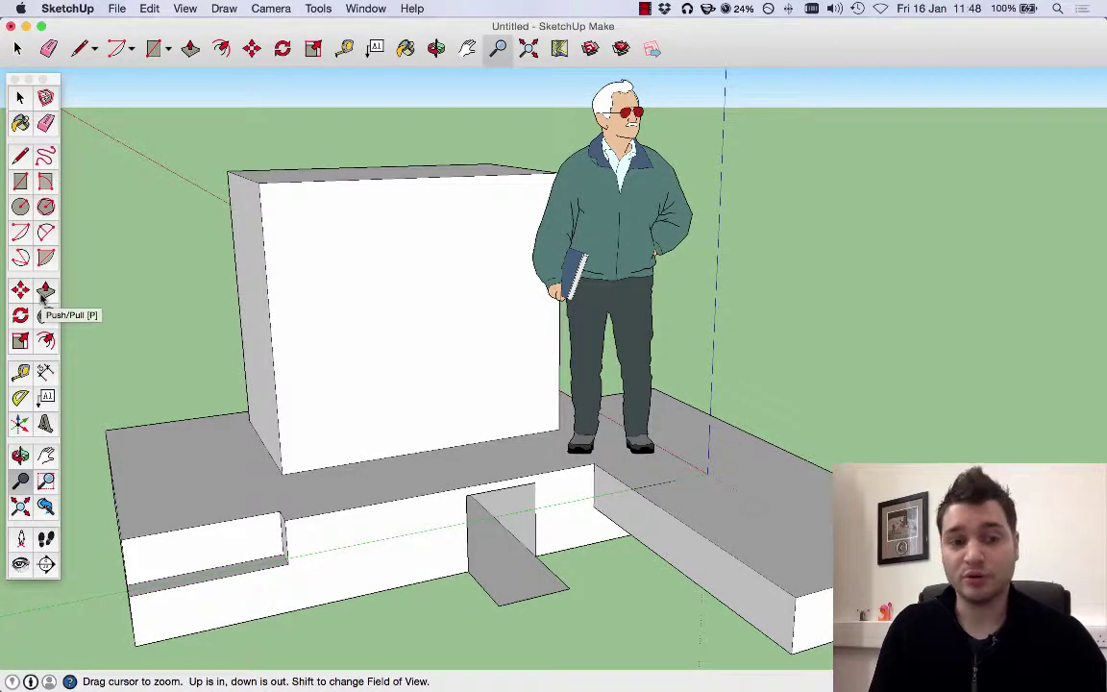
# Enter 35 with the Zoom tool active to make the field of view 35 degrees
pyautogui.write('35')
pyautogui.press('Return')
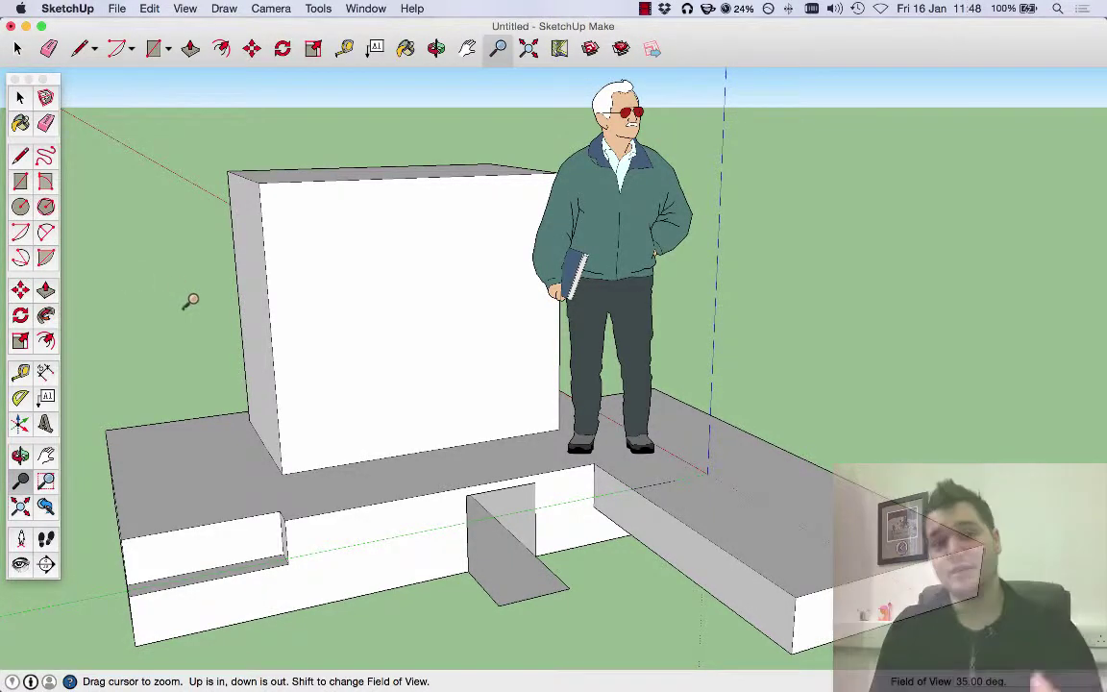